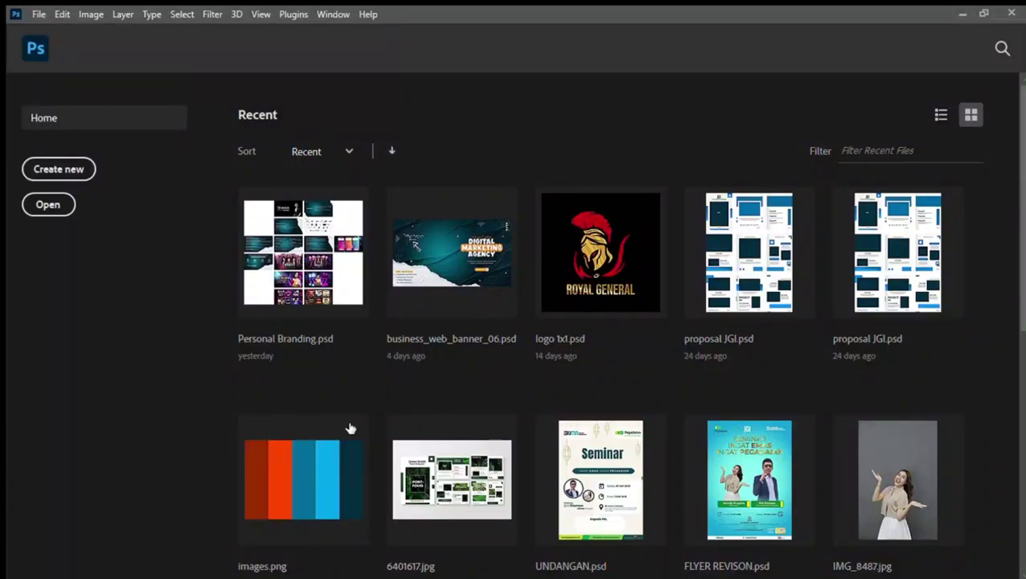
# Create a 1080×1080 px document and place the café photo pexels-lucas-allmann-1378424 on it
pyautogui.click(56, 167)
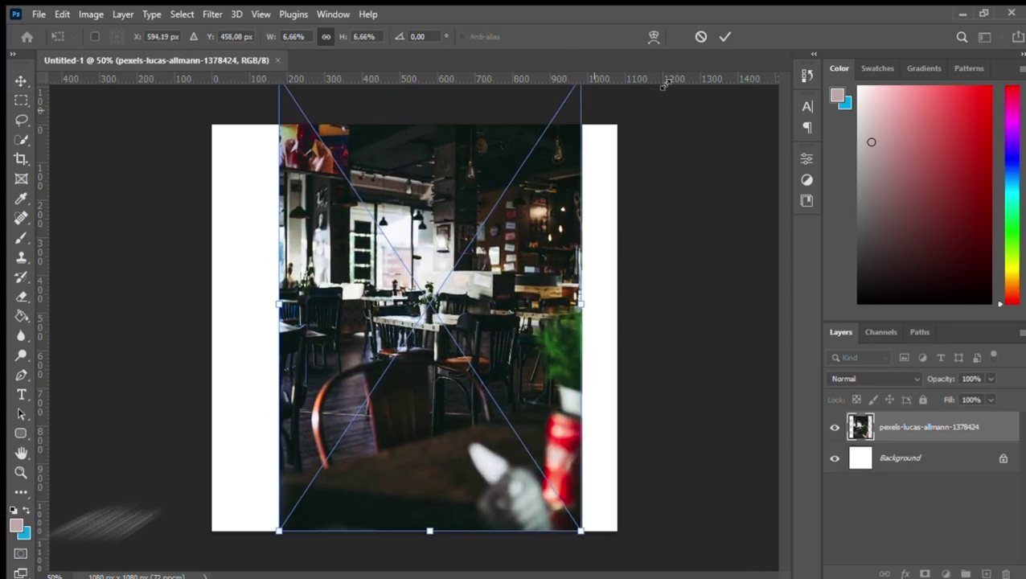
# Scale the café photo to 9.49% so it fills the square canvas, centred, and commit
pyautogui.moveTo(563, 125); pyautogui.dragTo(647, 80)
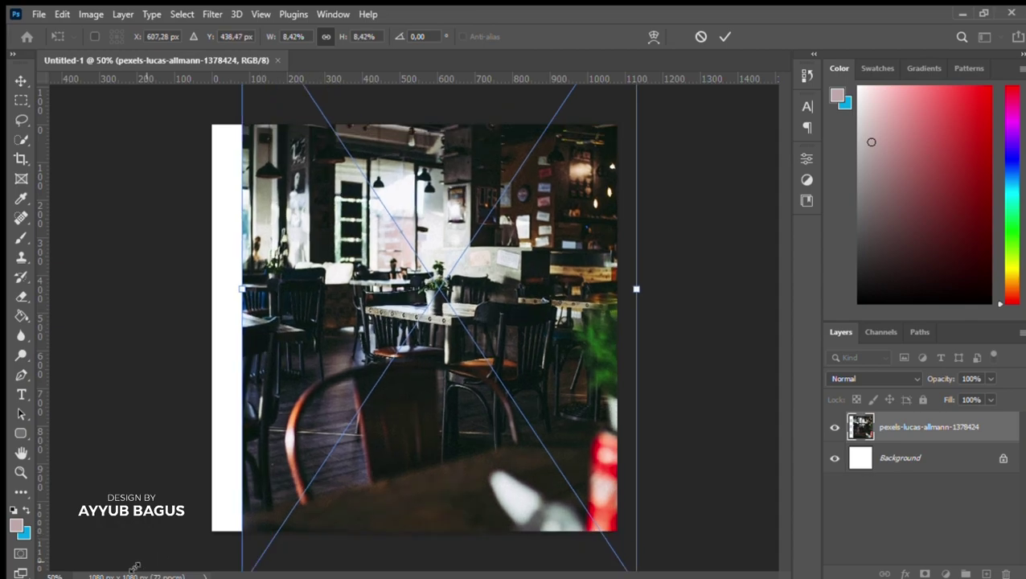
pyautogui.moveTo(277, 532); pyautogui.dragTo(192, 567)
pyautogui.moveTo(392, 513); pyautogui.dragTo(384, 491)
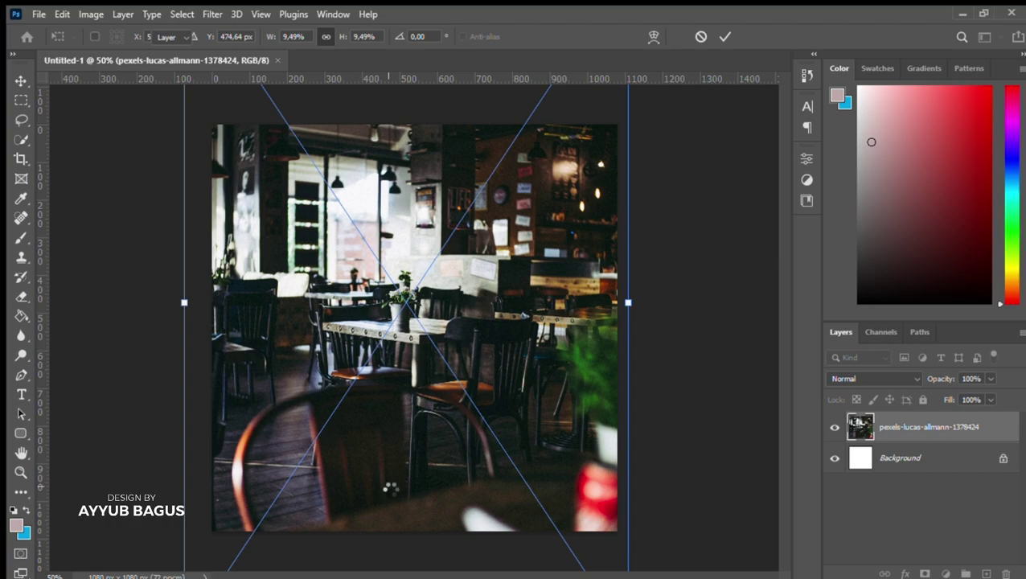
pyautogui.press('Return')
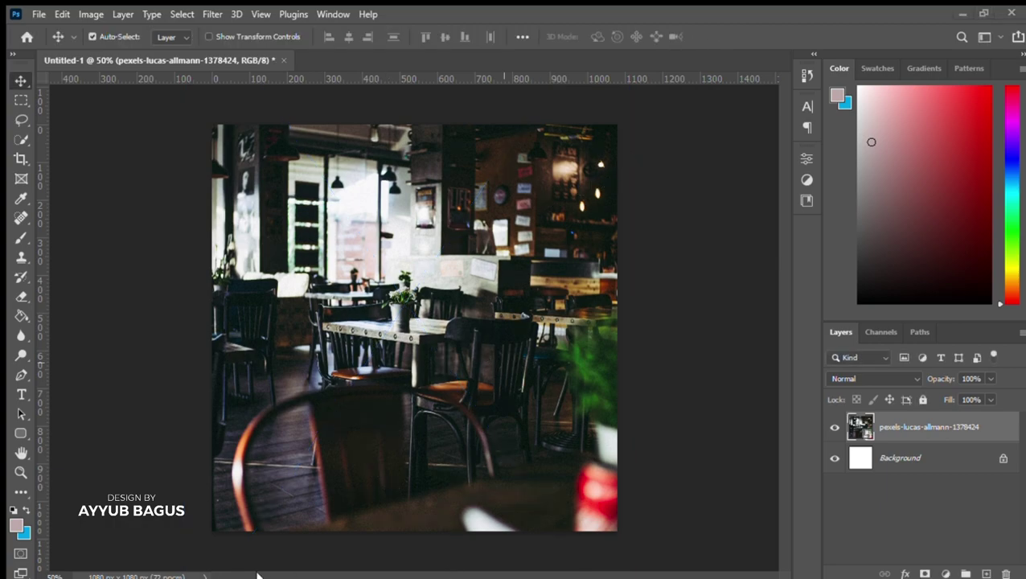
# Place and enlarge the roast chicken plate, then drag in the wooden table image
pyautogui.moveTo(128, 575); pyautogui.dragTo(363, 364)
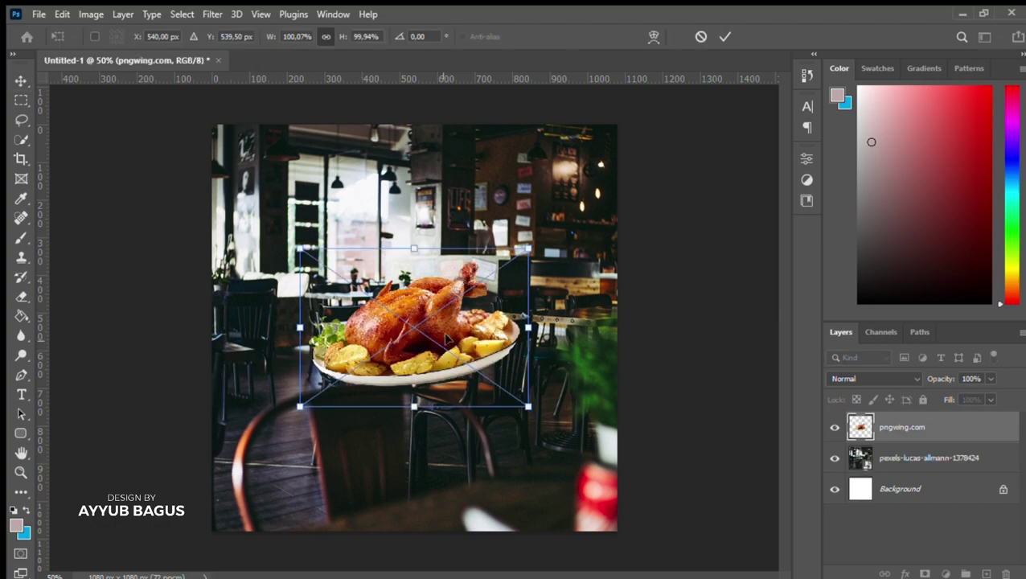
pyautogui.moveTo(524, 254); pyautogui.dragTo(600, 199)
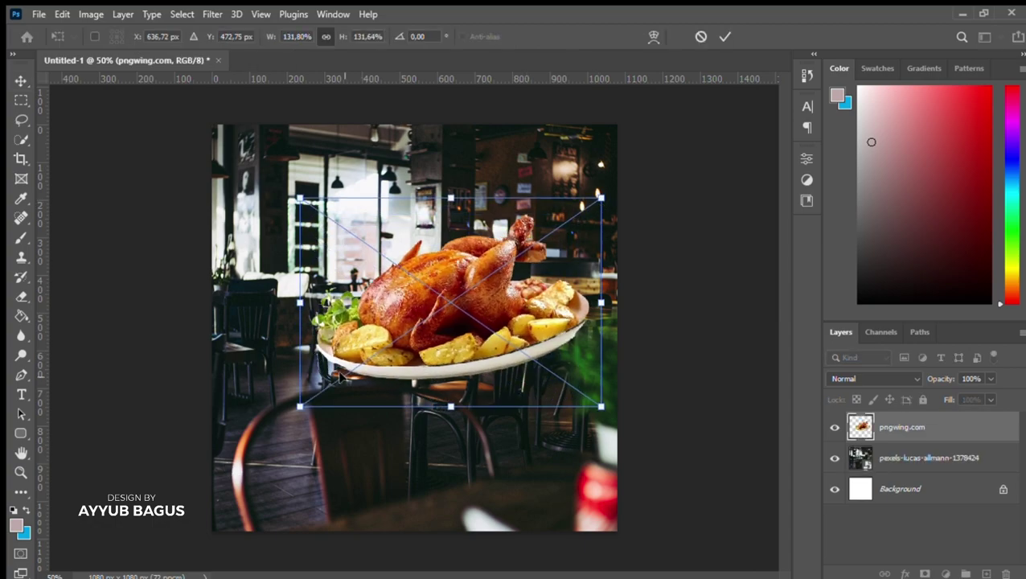
pyautogui.moveTo(296, 408); pyautogui.dragTo(245, 452)
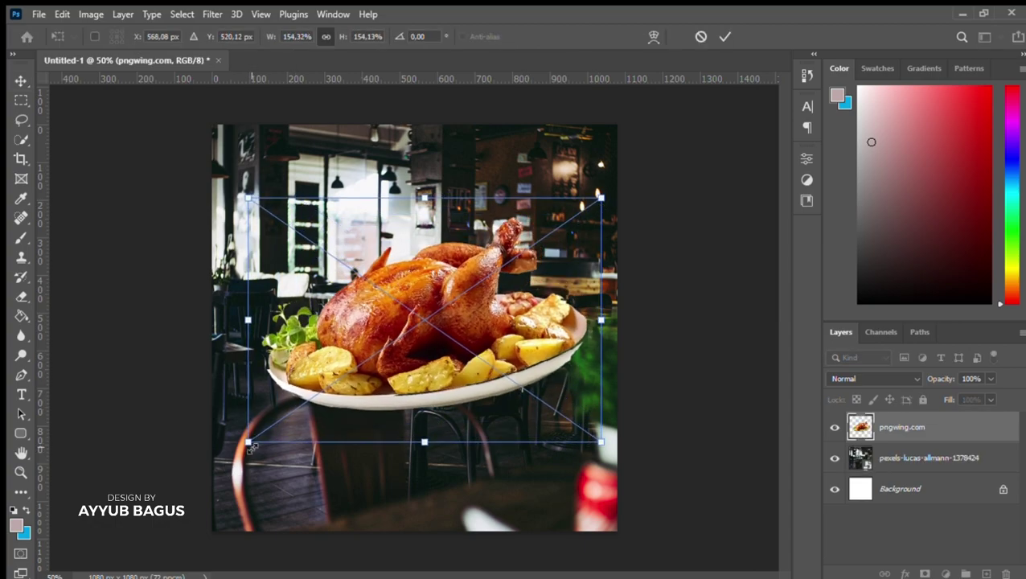
pyautogui.press('Return')
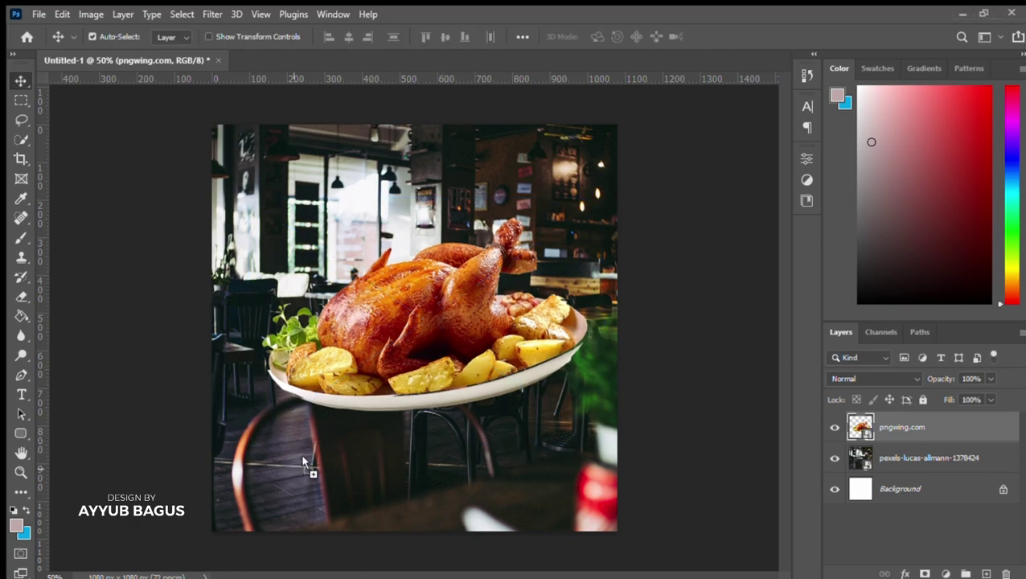
pyautogui.moveTo(302, 462); pyautogui.dragTo(303, 442)
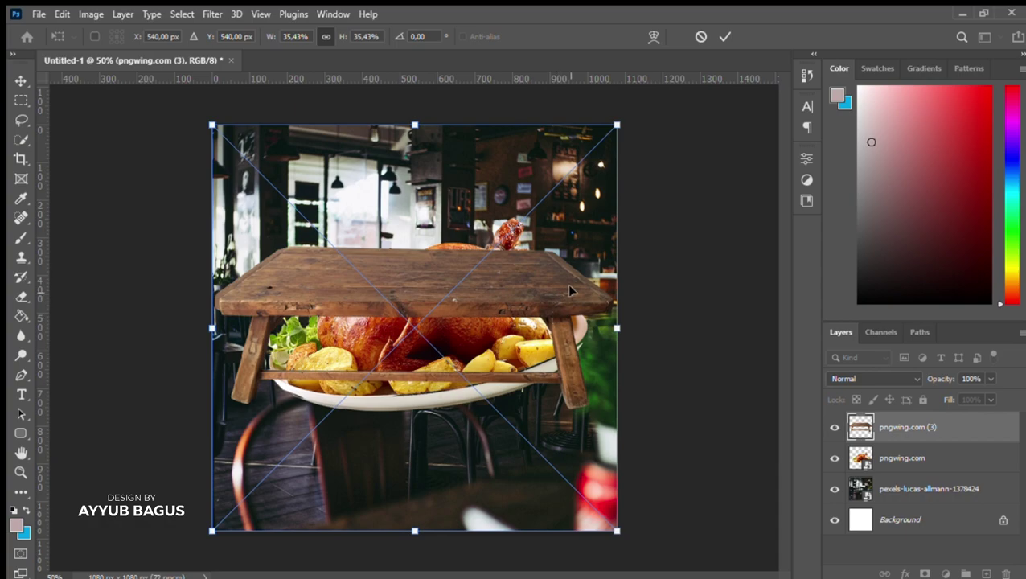
# Enlarge the wooden table, move it to the bottom and layer it behind the chicken
pyautogui.moveTo(616, 127); pyautogui.dragTo(753, 88)
pyautogui.moveTo(530, 206)
pyautogui.mouseDown()
pyautogui.moveTo(437, 410)
pyautogui.moveTo(446, 421)
pyautogui.mouseUp()
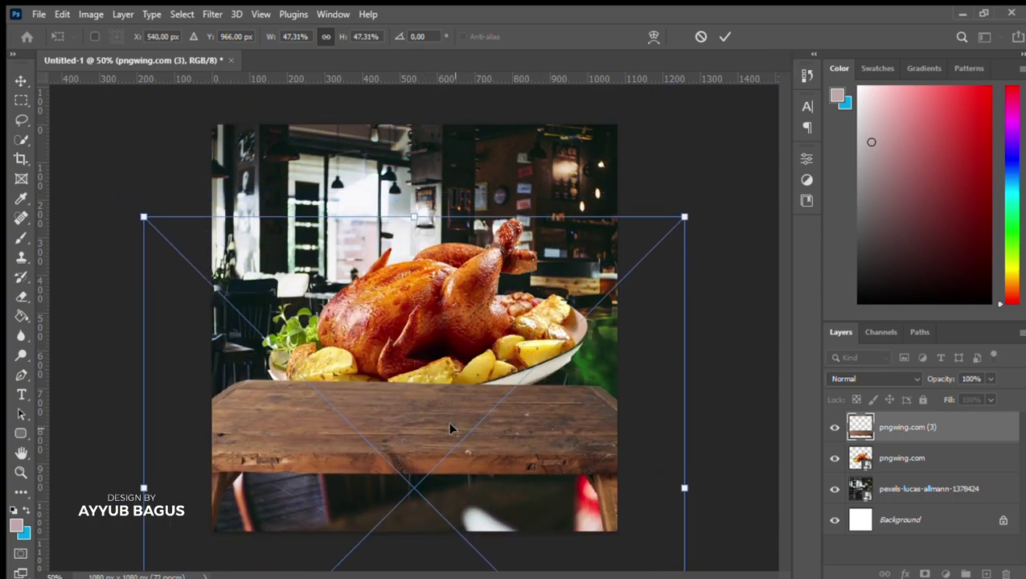
pyautogui.press('Return')
pyautogui.moveTo(901, 427); pyautogui.dragTo(907, 474)
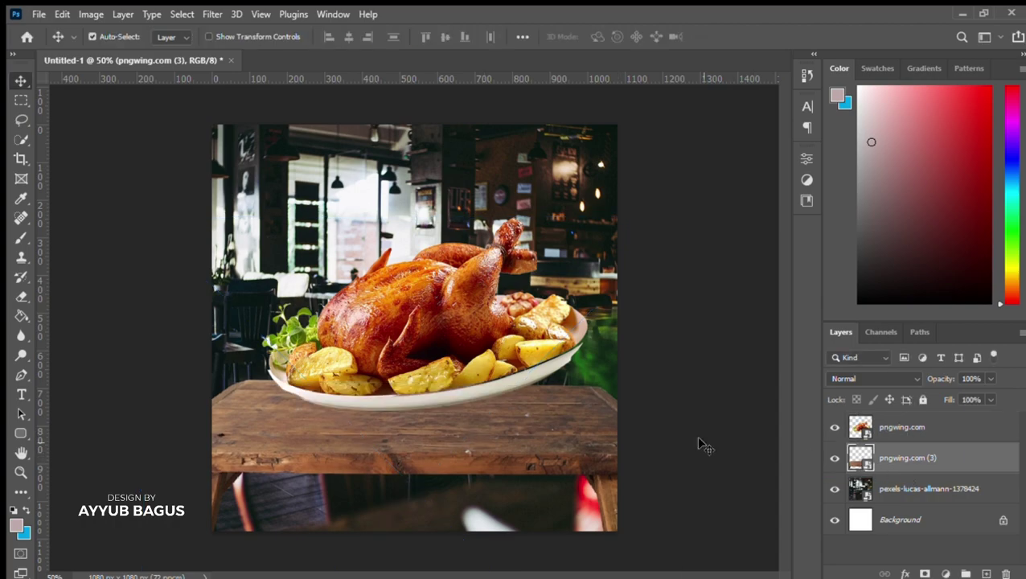
pyautogui.moveTo(560, 447); pyautogui.dragTo(563, 515)
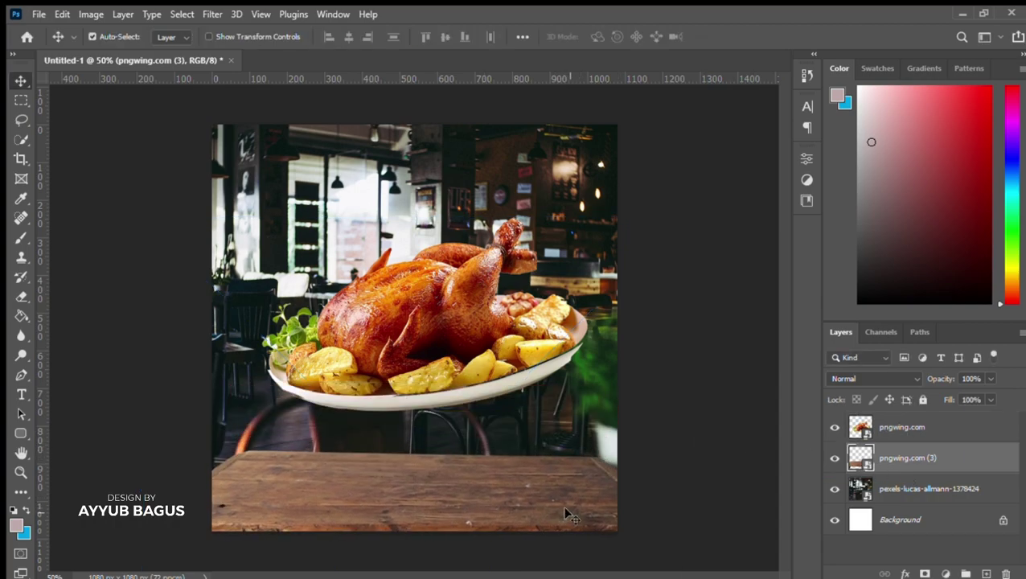
# Tilt the table slightly and move the chicken plate down onto it
pyautogui.hotkey('ctrl', 't')
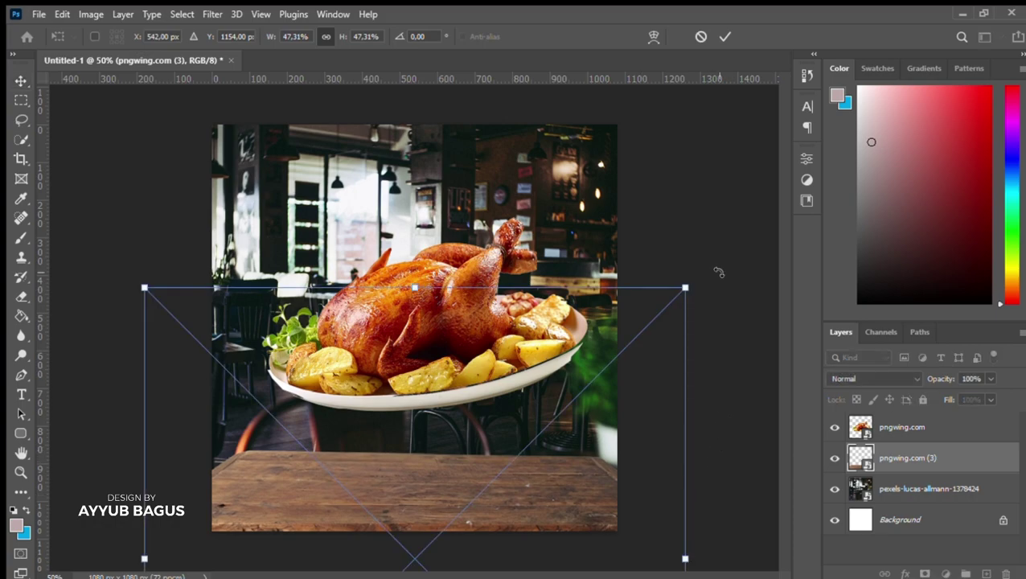
pyautogui.moveTo(715, 271); pyautogui.dragTo(717, 267)
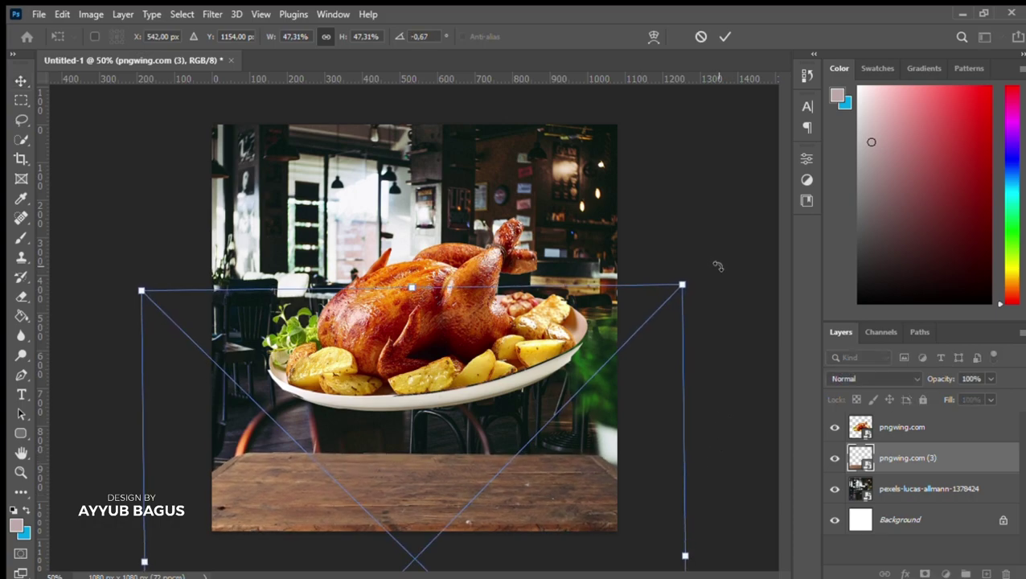
pyautogui.press('Return')
pyautogui.moveTo(438, 322)
pyautogui.mouseDown()
pyautogui.moveTo(438, 418)
pyautogui.moveTo(438, 397)
pyautogui.mouseUp()
# Widen the table further and nudge the chicken plate slightly left
pyautogui.click(567, 495)
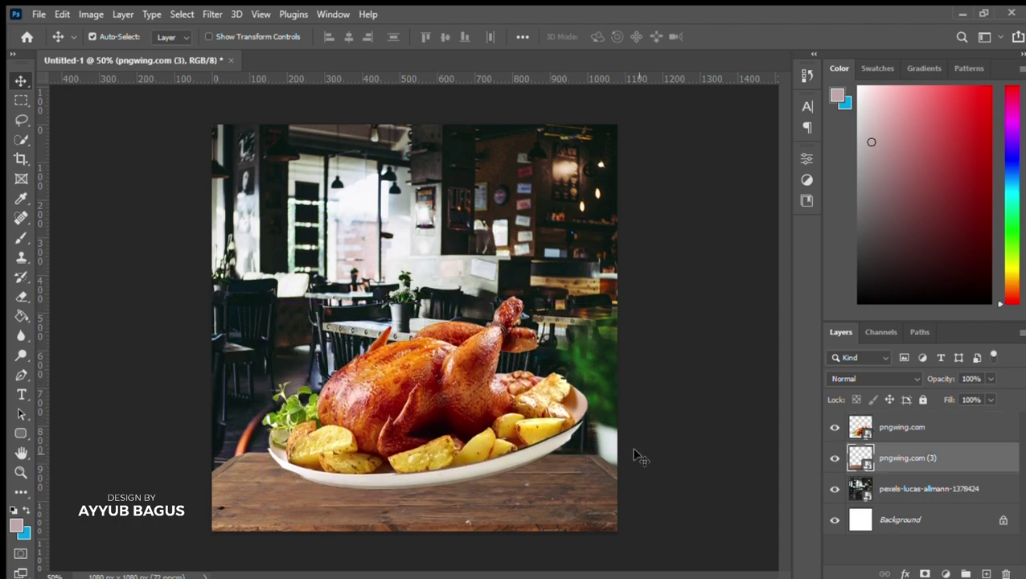
pyautogui.hotkey('ctrl', 't')
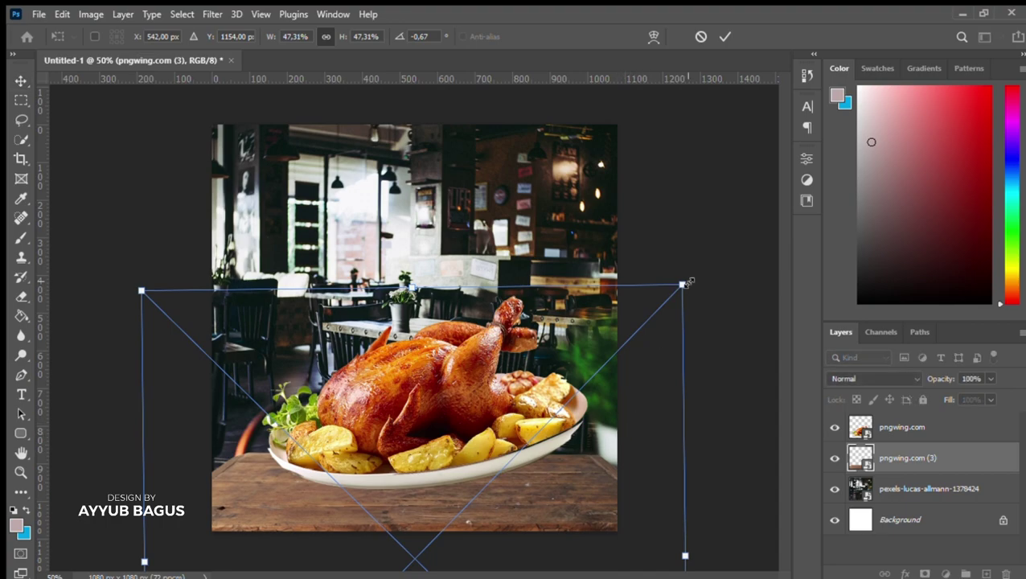
pyautogui.moveTo(689, 284); pyautogui.dragTo(763, 247)
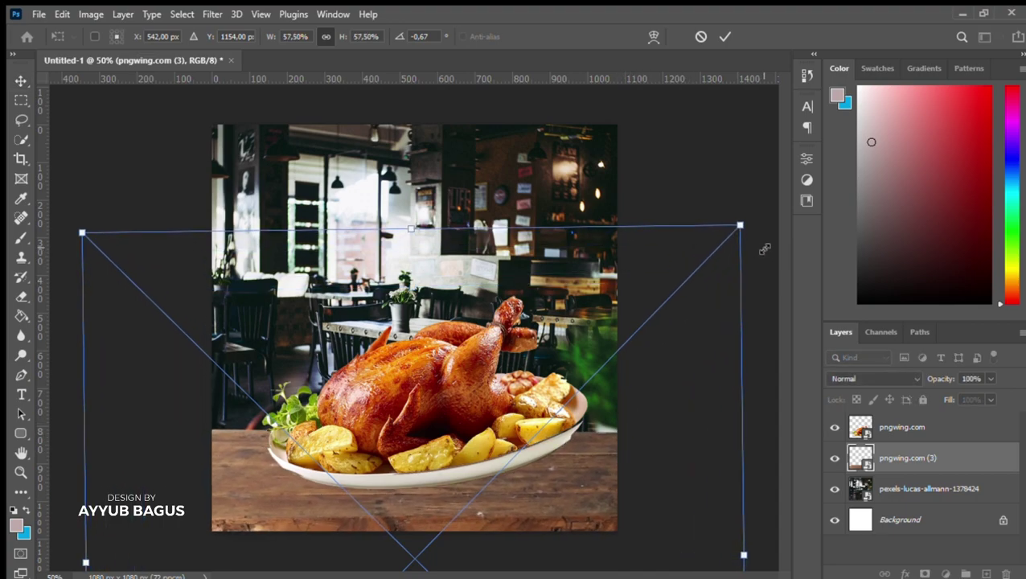
pyautogui.press('Return')
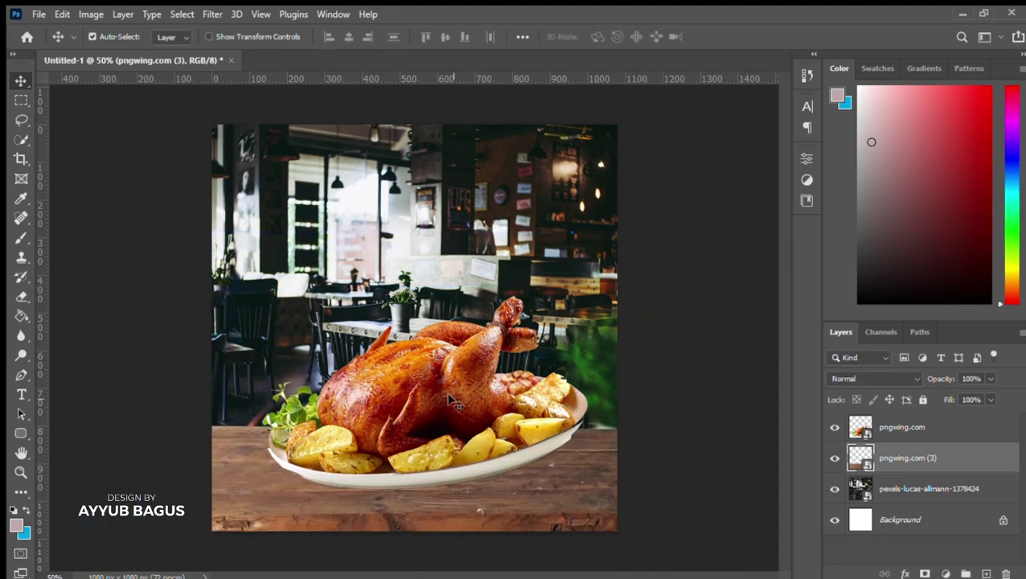
pyautogui.click(429, 398)
pyautogui.moveTo(429, 397); pyautogui.dragTo(421, 402)
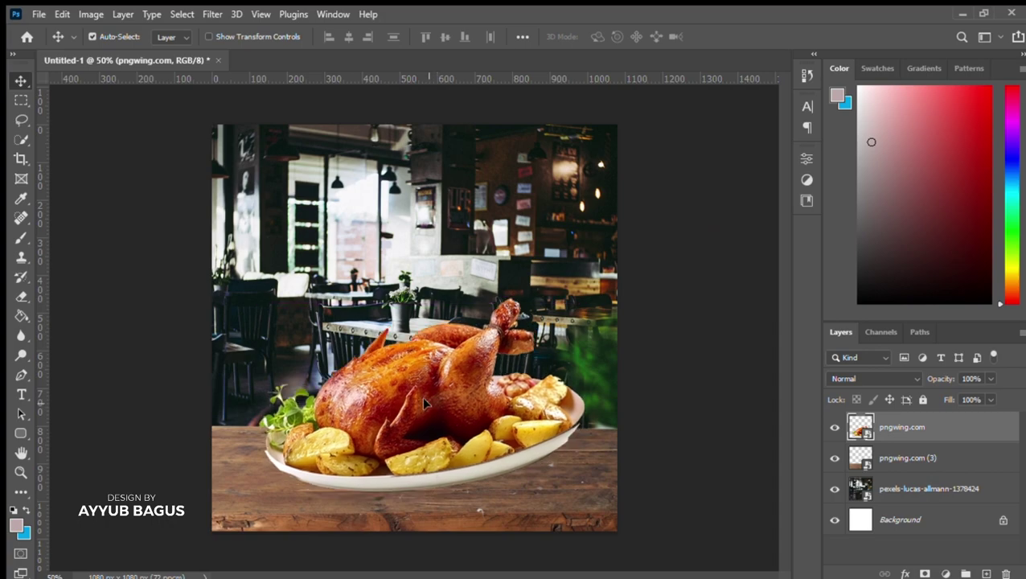
pyautogui.click(696, 358)
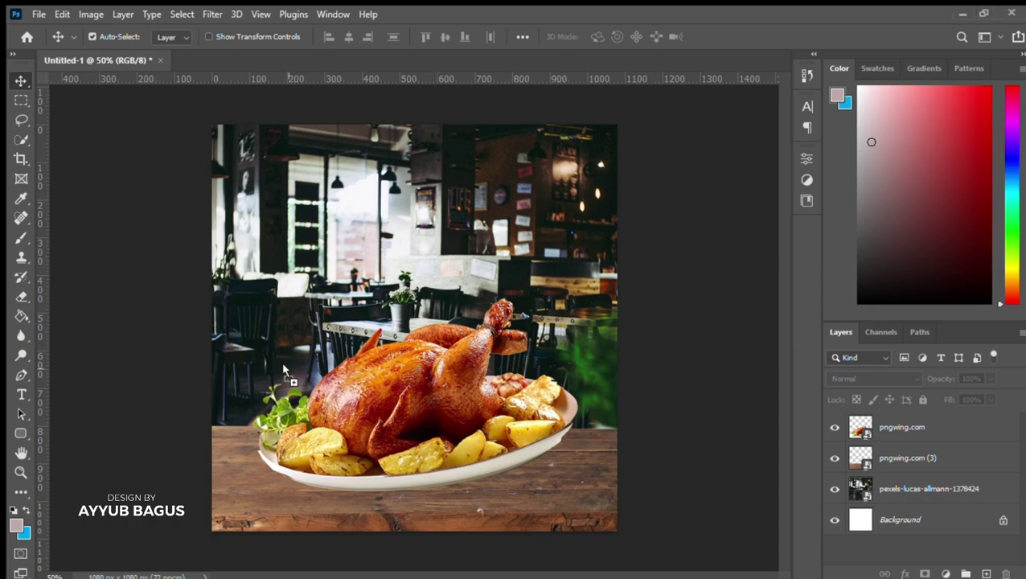
# Place, size and position the falling-leaves image, toggling its visibility to compare
pyautogui.moveTo(130, 576); pyautogui.dragTo(289, 374)
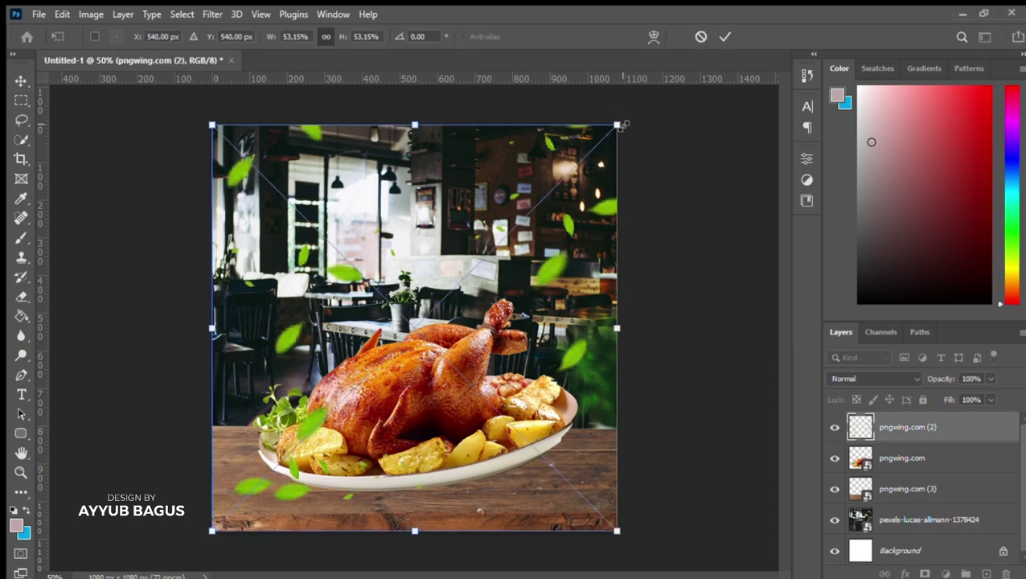
pyautogui.moveTo(617, 126); pyautogui.dragTo(696, 84)
pyautogui.moveTo(578, 214); pyautogui.dragTo(523, 243)
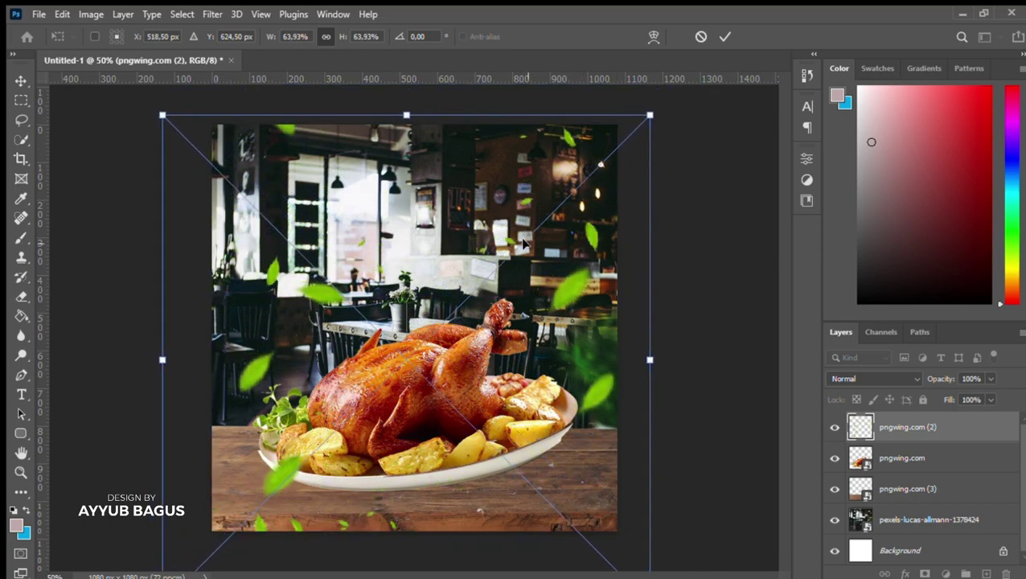
pyautogui.press('Return')
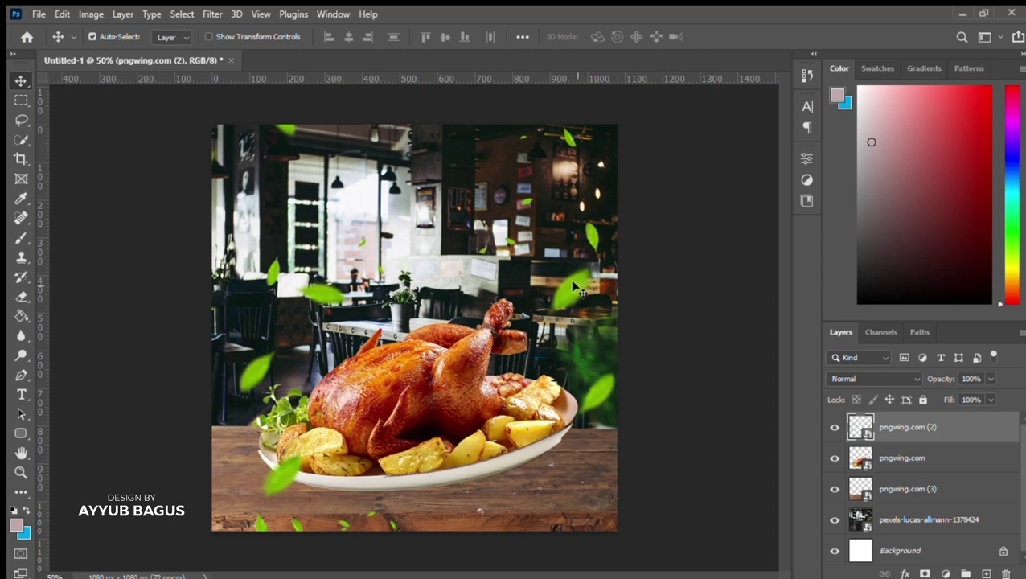
pyautogui.click(835, 427)
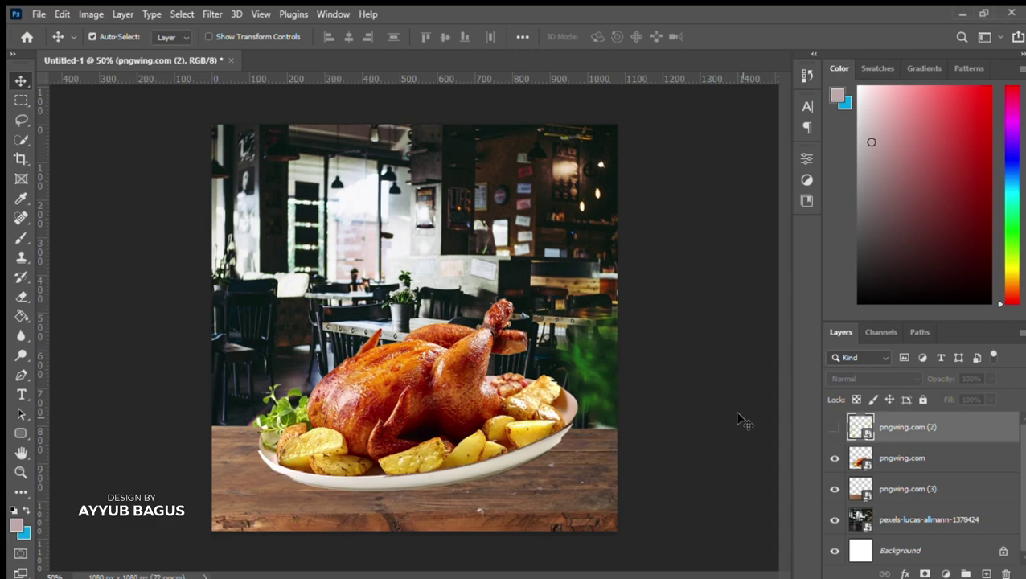
pyautogui.click(834, 427)
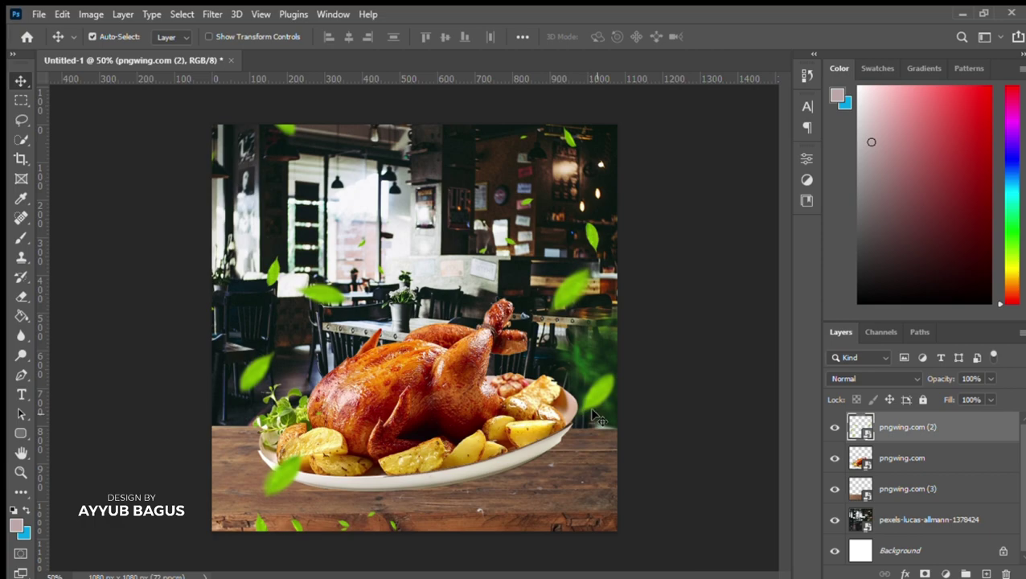
# Scale the falling-leaves layer up to about 87% so leaves spread across the scene
pyautogui.hotkey('ctrl', 't')
pyautogui.moveTo(698, 100)
pyautogui.mouseDown()
pyautogui.moveTo(914, 46)
pyautogui.moveTo(485, 239)
pyautogui.moveTo(366, 350)
pyautogui.moveTo(366, 339)
pyautogui.mouseUp()
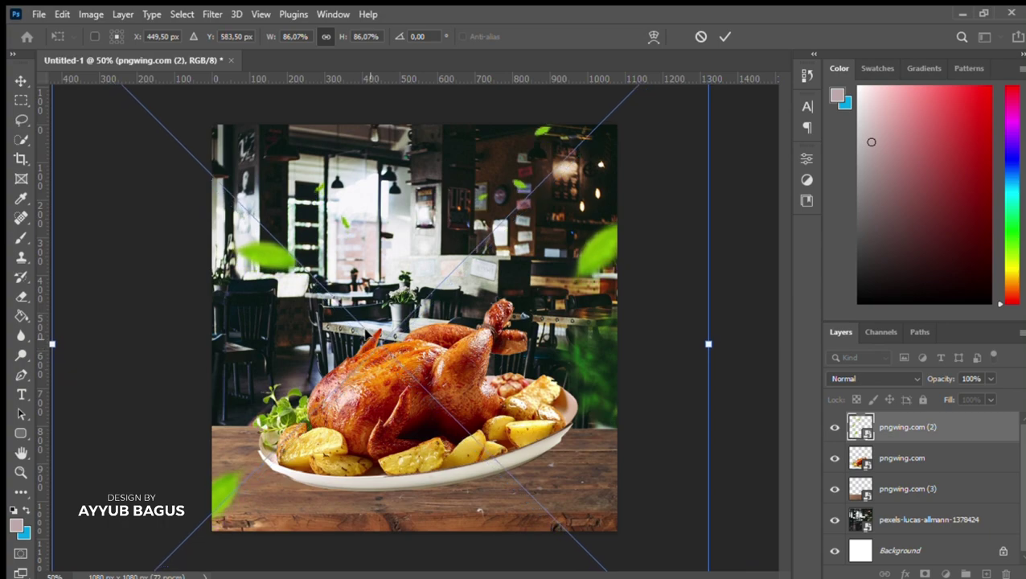
pyautogui.press('Return')
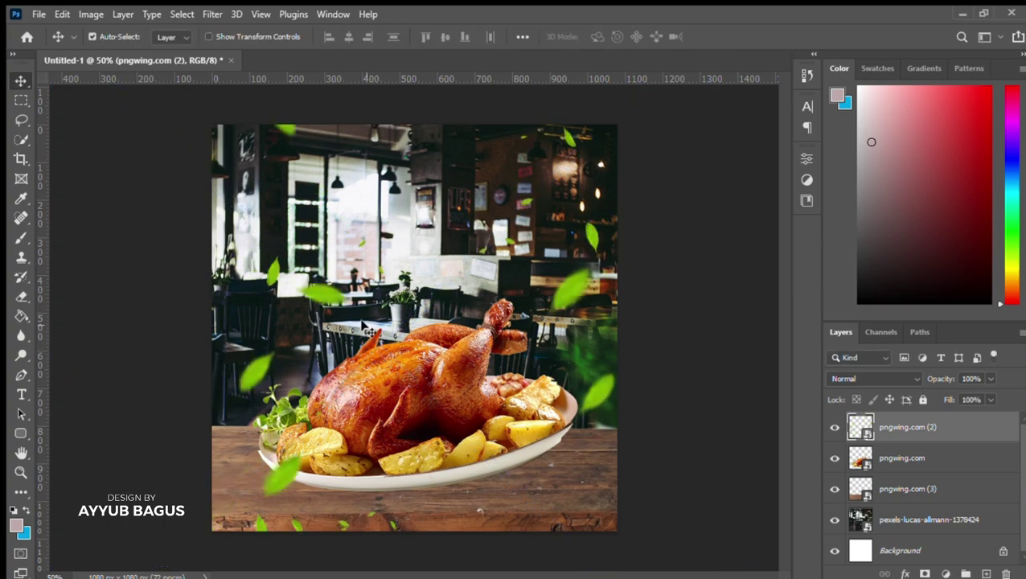
pyautogui.hotkey('ctrl', 't')
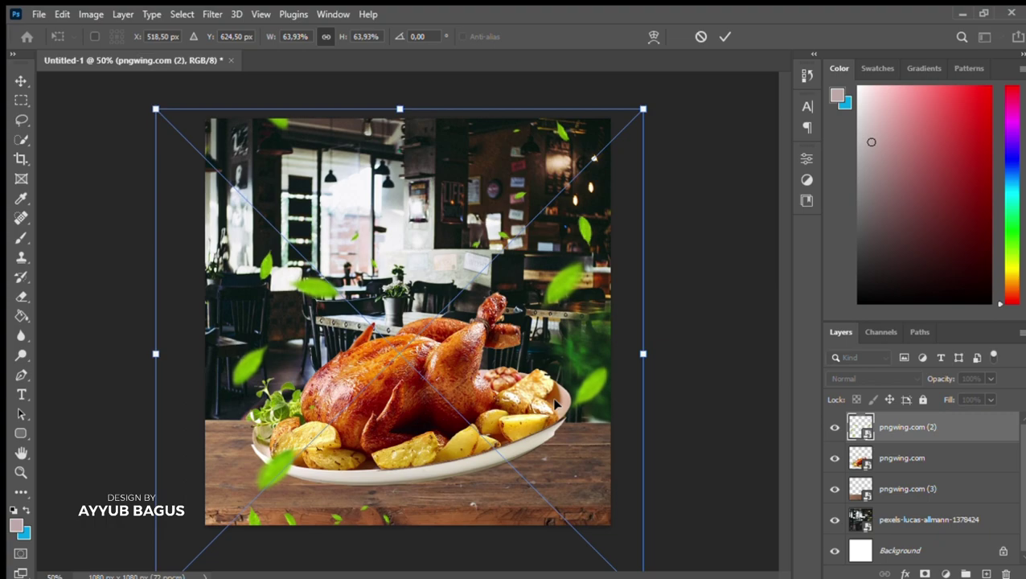
pyautogui.moveTo(650, 115); pyautogui.dragTo(804, 16)
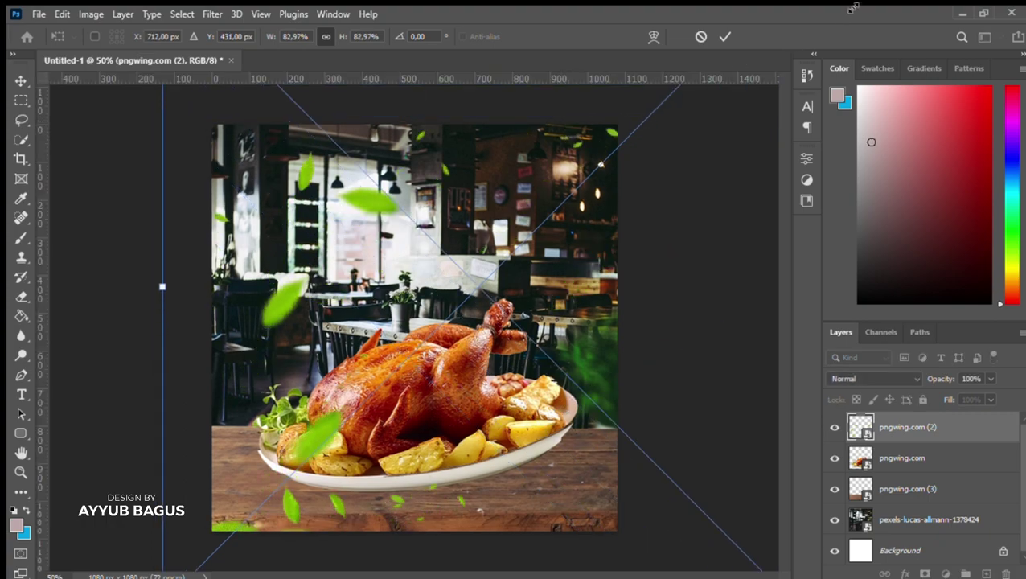
pyautogui.moveTo(532, 348)
pyautogui.mouseDown()
pyautogui.moveTo(459, 428)
pyautogui.moveTo(404, 460)
pyautogui.moveTo(426, 415)
pyautogui.mouseUp()
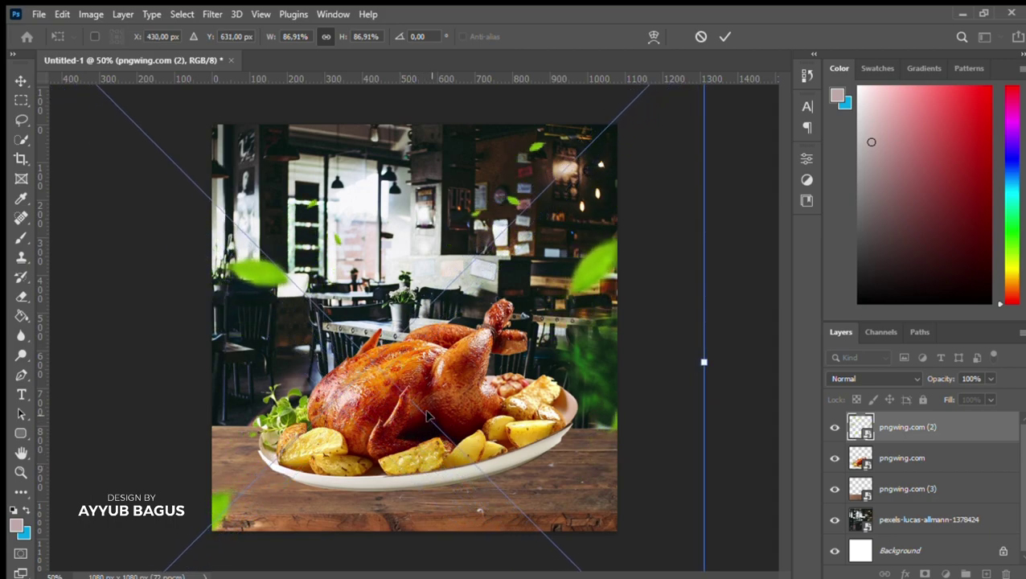
pyautogui.moveTo(426, 415); pyautogui.dragTo(432, 405)
pyautogui.press('Return')
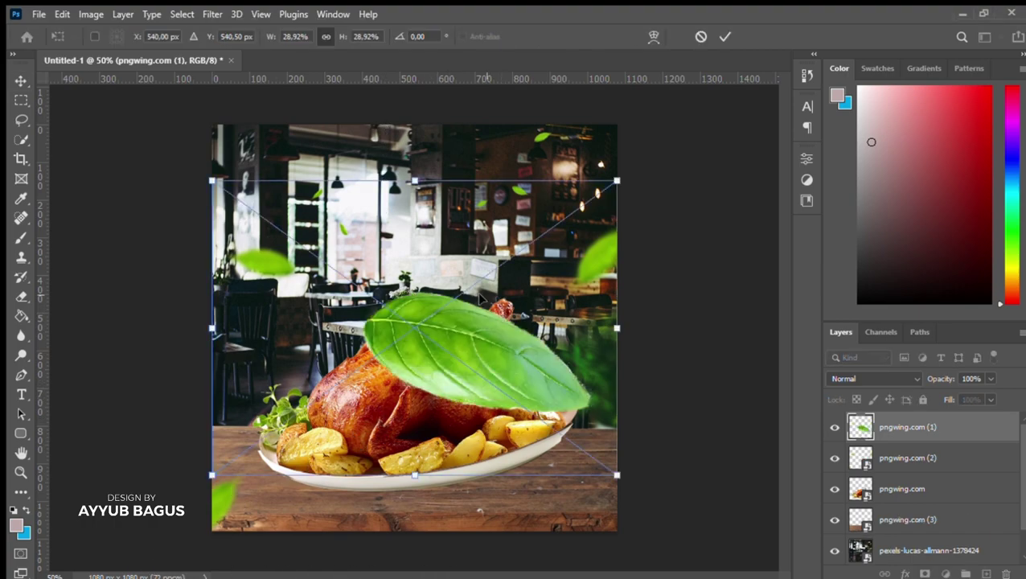
# Shrink the big green leaf to 22.18% and tuck it into the bottom-left corner
pyautogui.moveTo(470, 322); pyautogui.dragTo(577, 488)
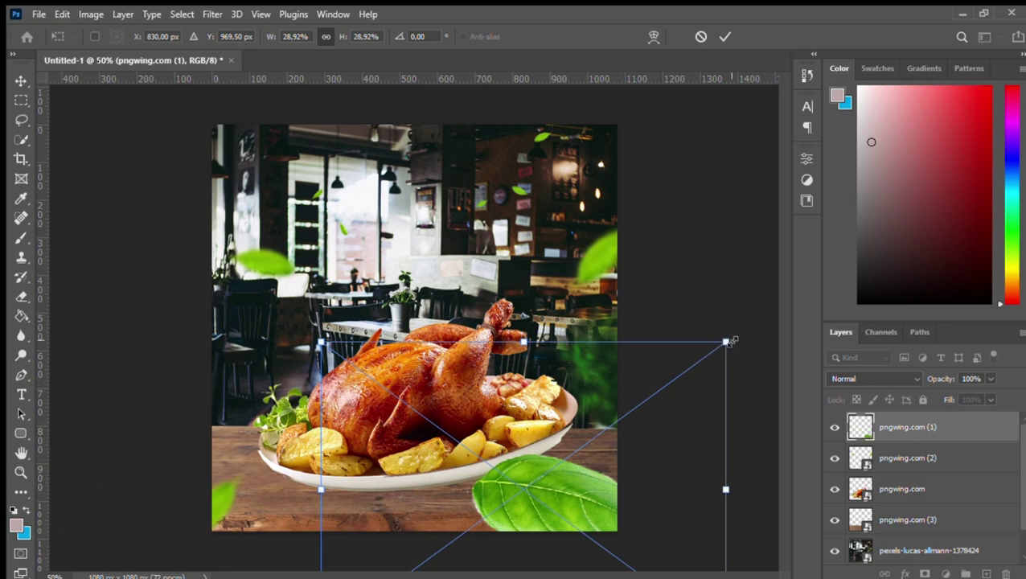
pyautogui.moveTo(725, 341); pyautogui.dragTo(628, 411)
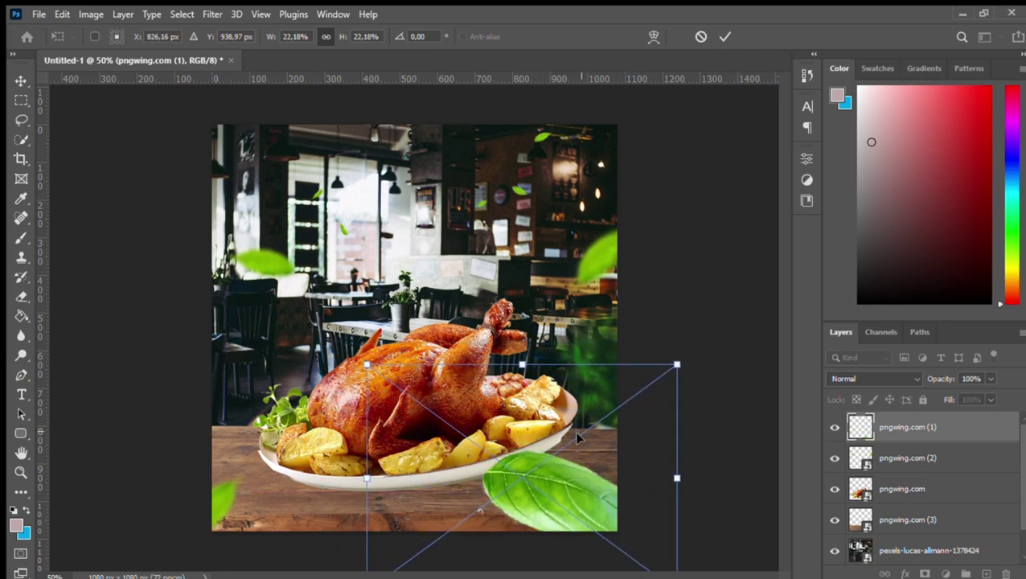
pyautogui.moveTo(562, 441)
pyautogui.mouseDown()
pyautogui.moveTo(256, 452)
pyautogui.moveTo(257, 439)
pyautogui.mouseUp()
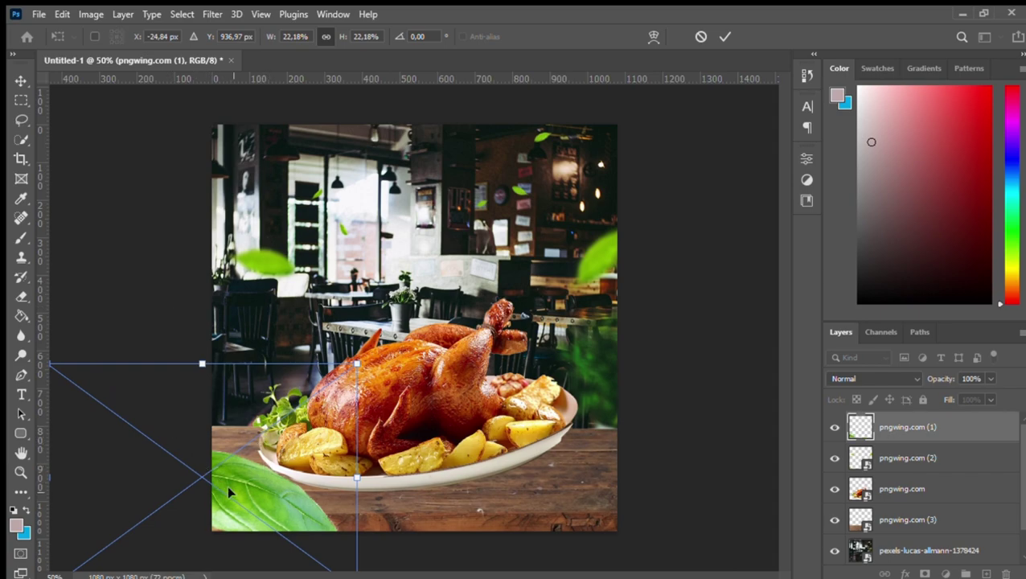
pyautogui.moveTo(228, 488); pyautogui.dragTo(246, 498)
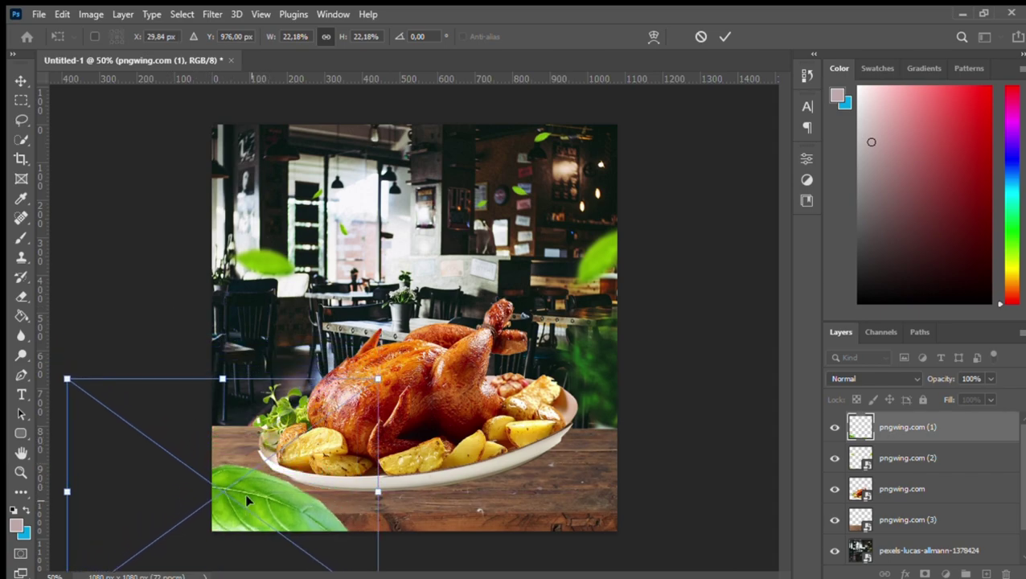
pyautogui.press('Return')
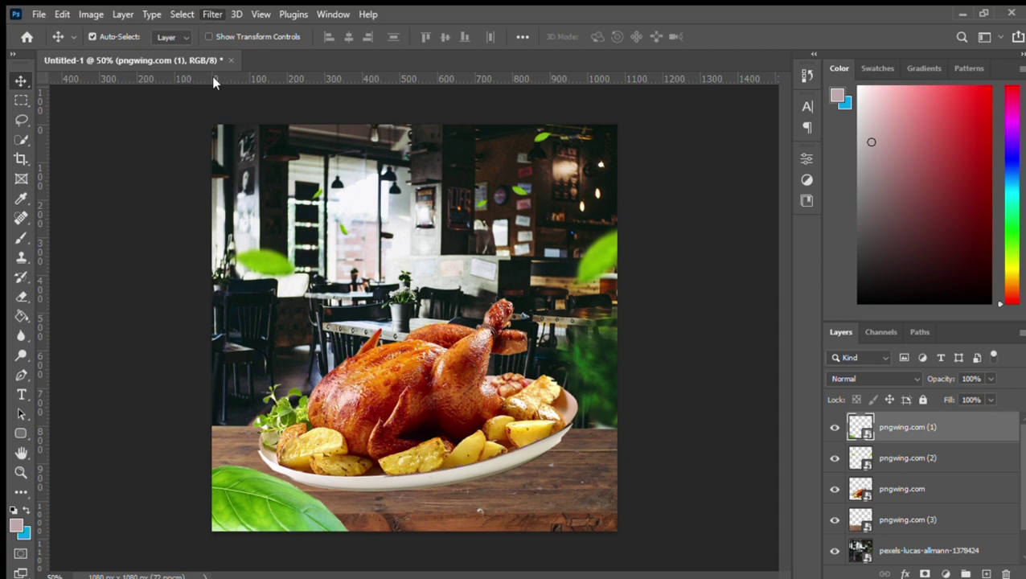
# Gaussian-blur the bottom-left leaf and duplicate it toward the bottom-right corner
pyautogui.hotkey('ctrl', 'f')
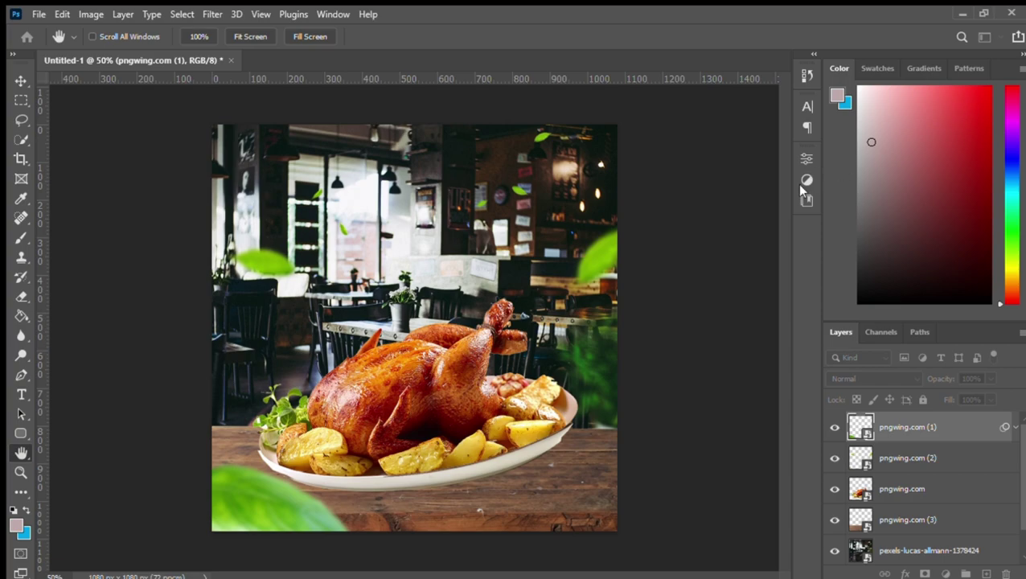
pyautogui.press('v')
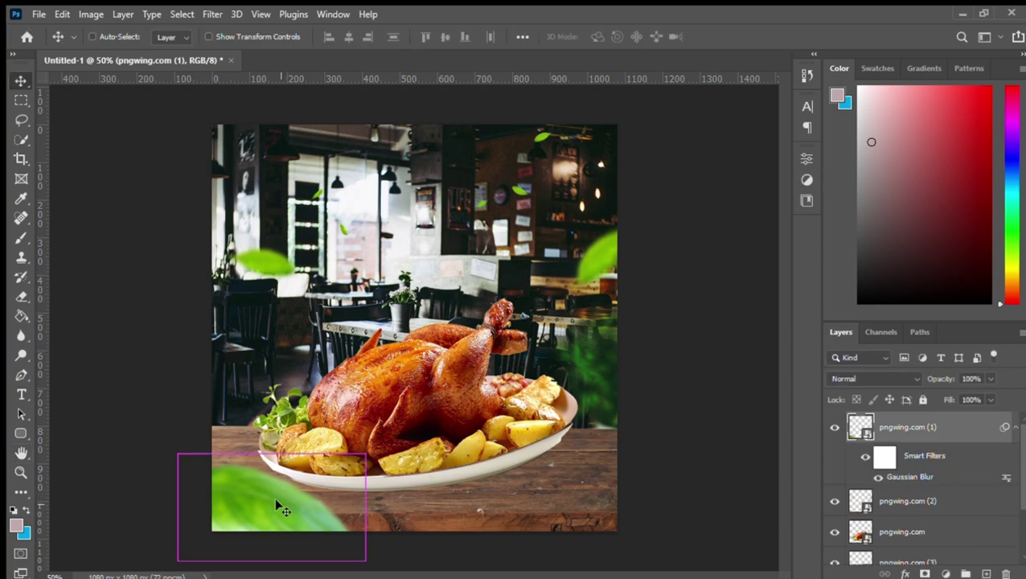
pyautogui.moveTo(274, 503); pyautogui.dragTo(560, 474)
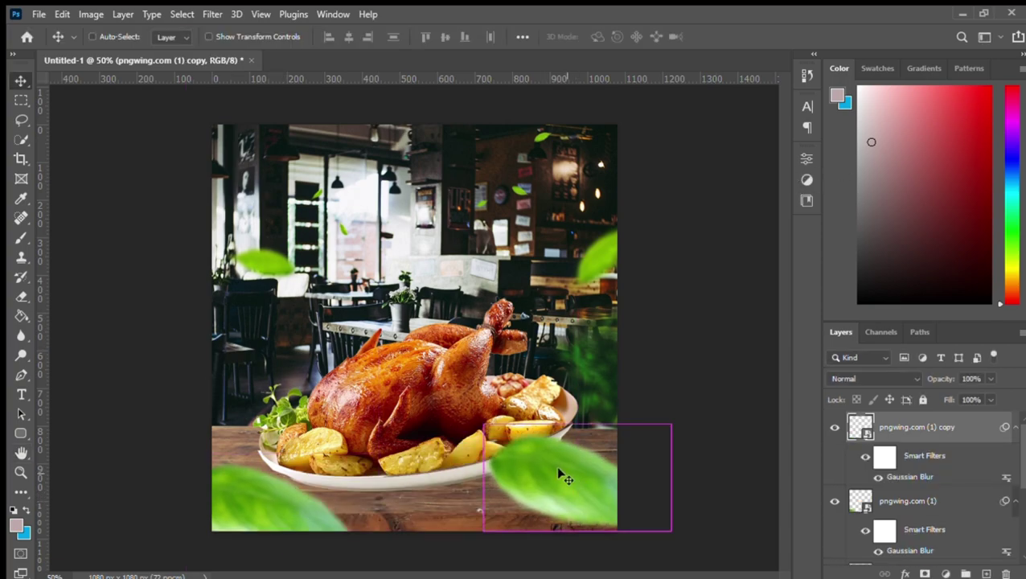
# Flip the leaf copy horizontally and shrink it to 14.30% in the bottom-right corner
pyautogui.hotkey('ctrl', 't')
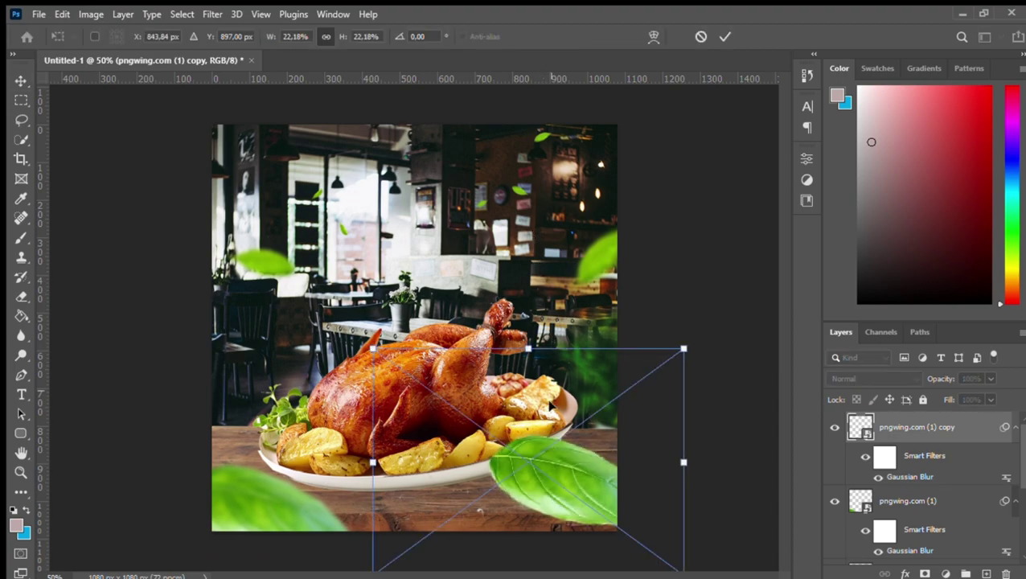
pyautogui.moveTo(572, 419)
pyautogui.mouseDown()
pyautogui.moveTo(686, 496)
pyautogui.moveTo(680, 468)
pyautogui.mouseUp()
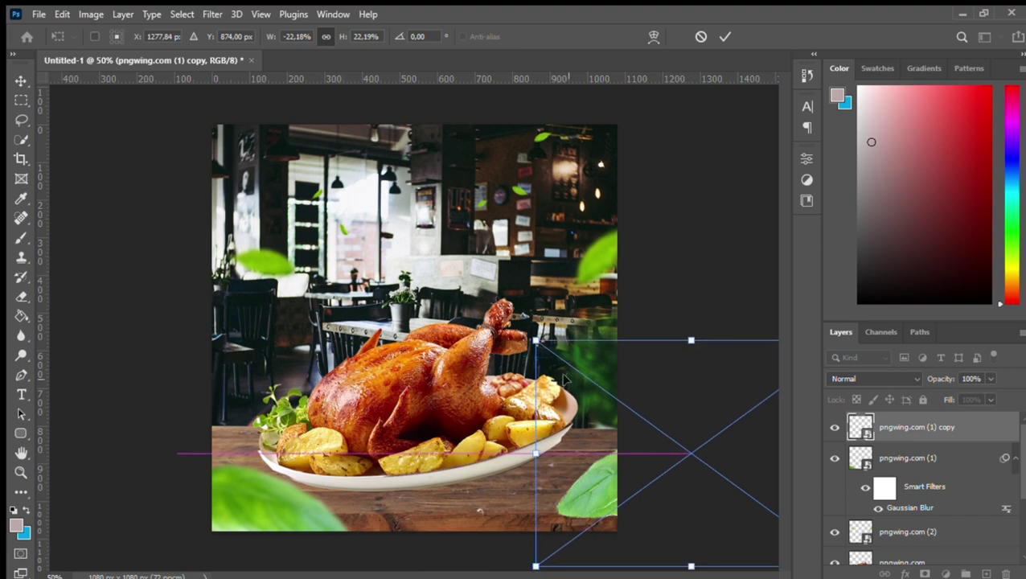
pyautogui.moveTo(575, 372); pyautogui.dragTo(537, 503)
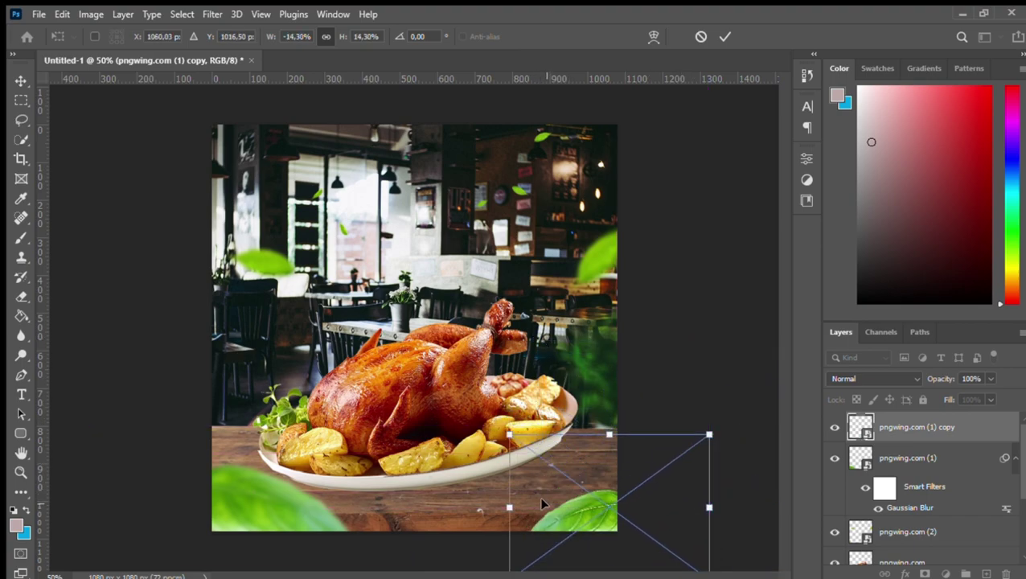
pyautogui.press('Return')
pyautogui.click(717, 394)
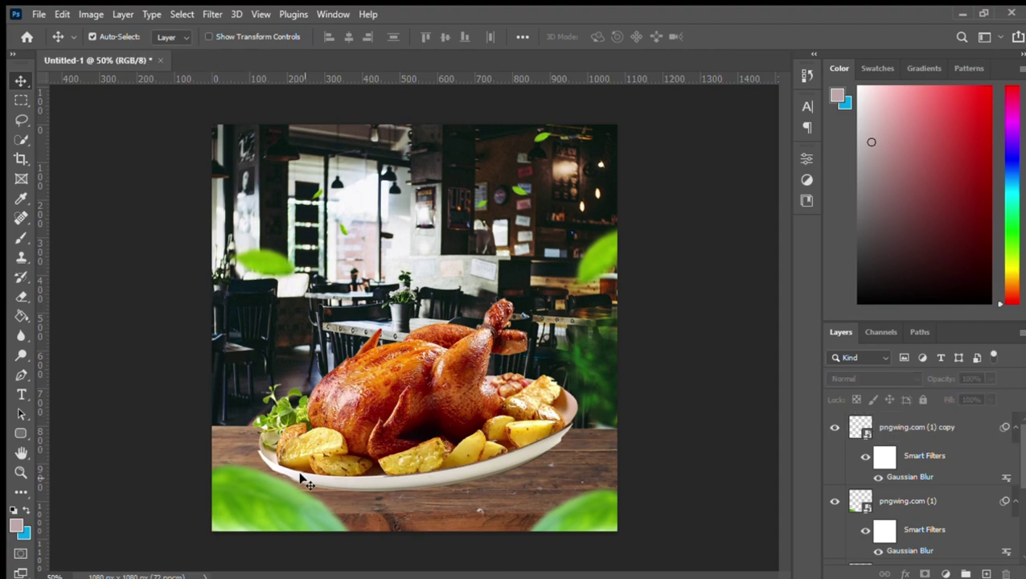
# Nudge the scattered leaves down-left and Gaussian-blur the pexels-lucas-allmann-1378424 background
pyautogui.click(261, 268)
pyautogui.moveTo(261, 268); pyautogui.dragTo(249, 271)
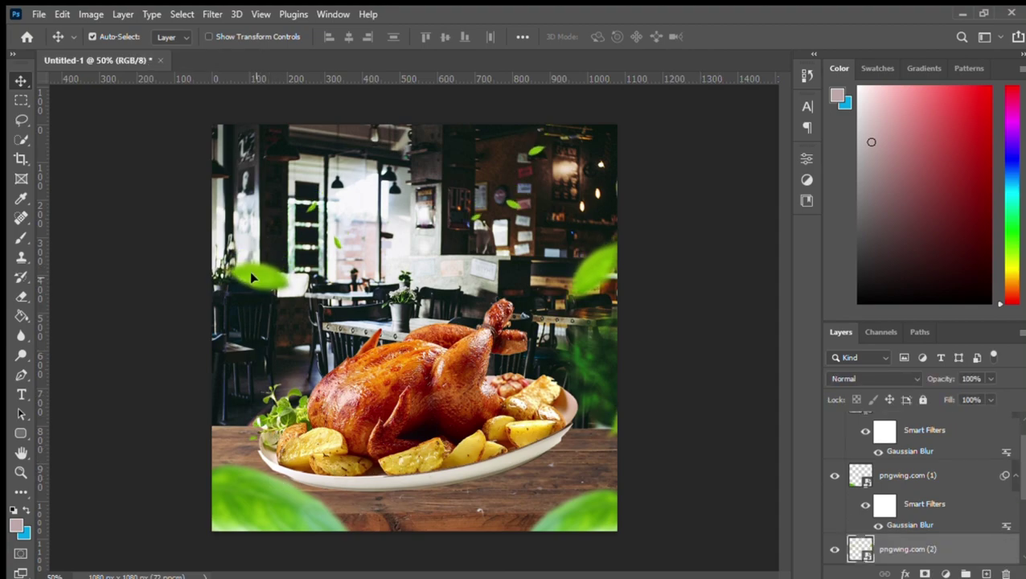
pyautogui.click(699, 336)
pyautogui.click(399, 217)
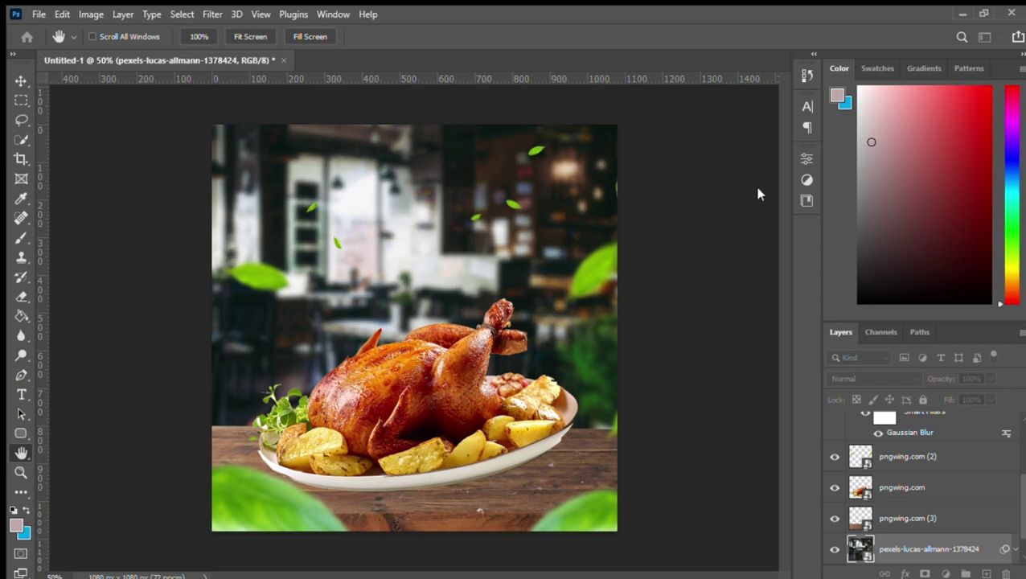
pyautogui.press('Return')
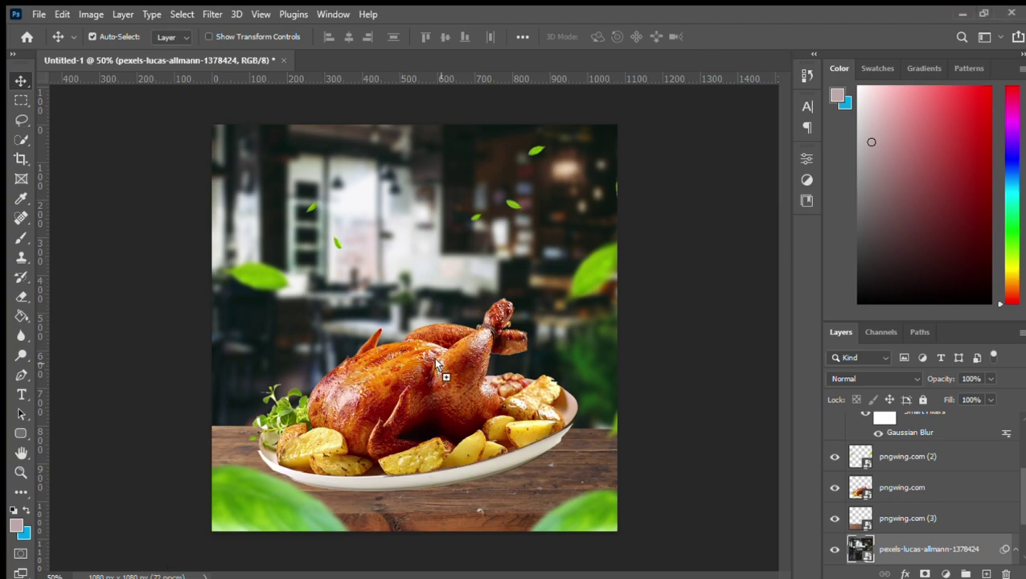
# Add a gold lens flare as the top layer in Screen mode, enlarged to glow from the top-right
pyautogui.moveTo(131, 576); pyautogui.dragTo(440, 365)
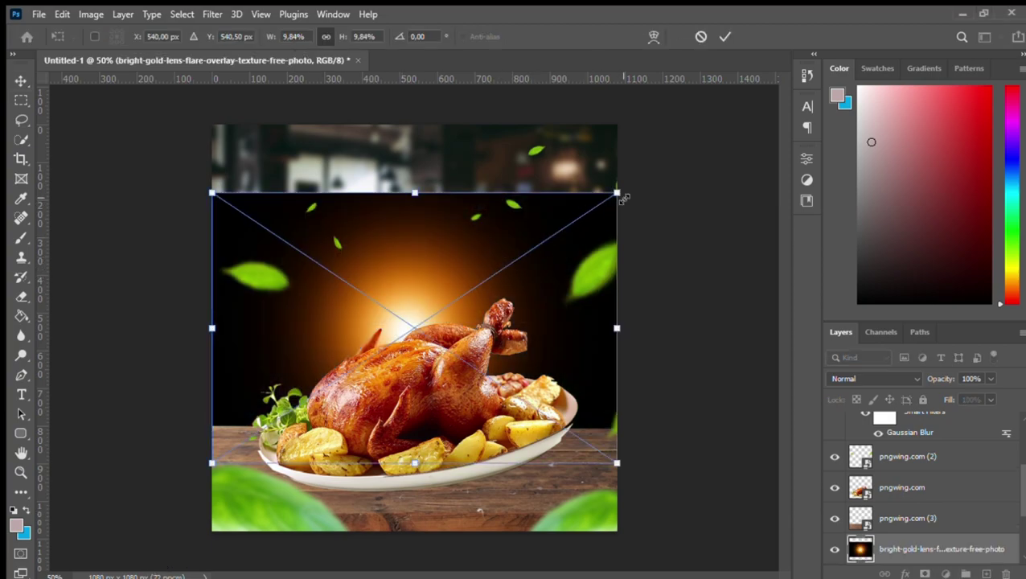
pyautogui.moveTo(616, 193); pyautogui.dragTo(761, 95)
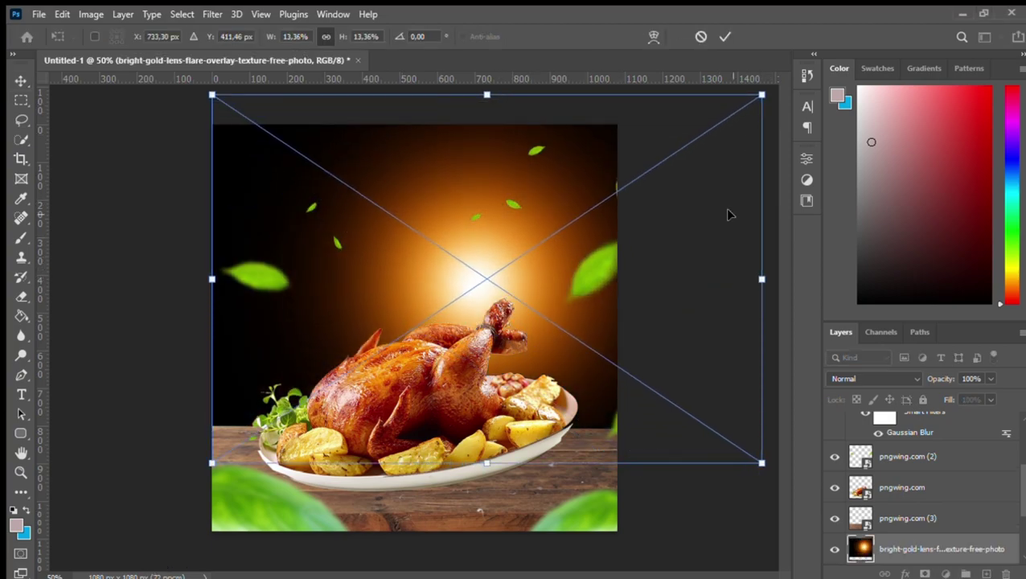
pyautogui.press('Return')
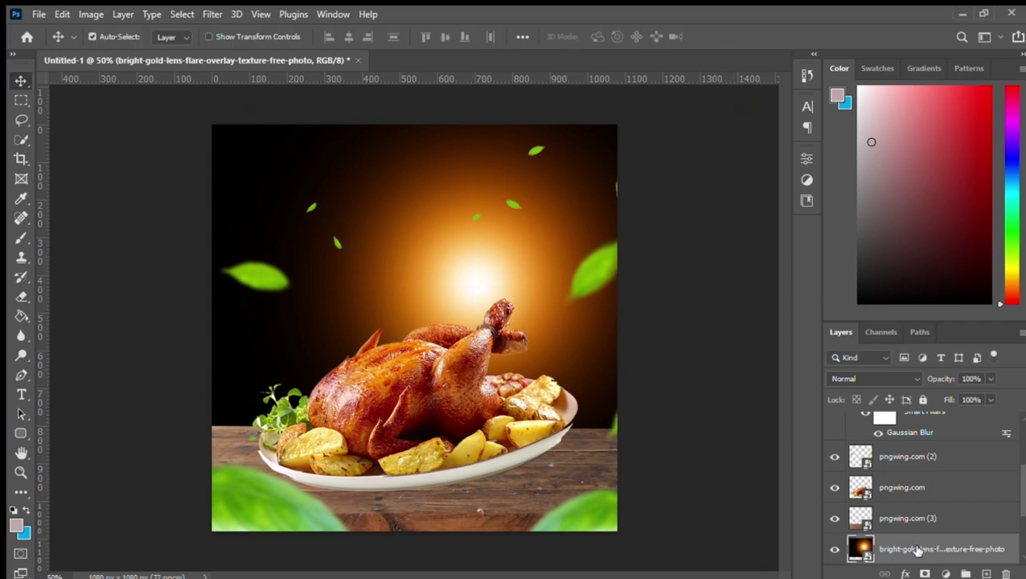
pyautogui.moveTo(917, 548); pyautogui.dragTo(917, 419)
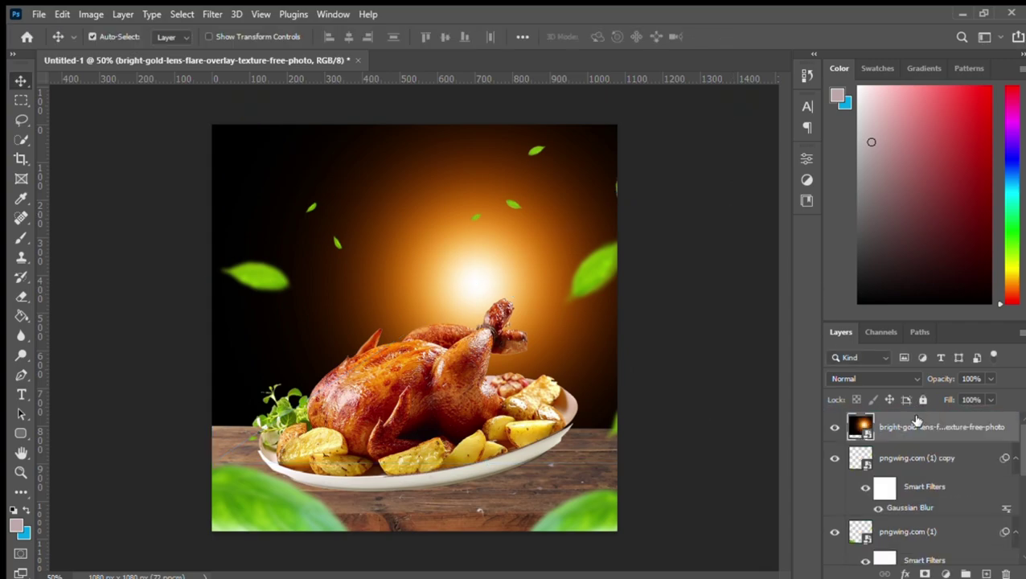
pyautogui.scroll(-8, 908, 380)
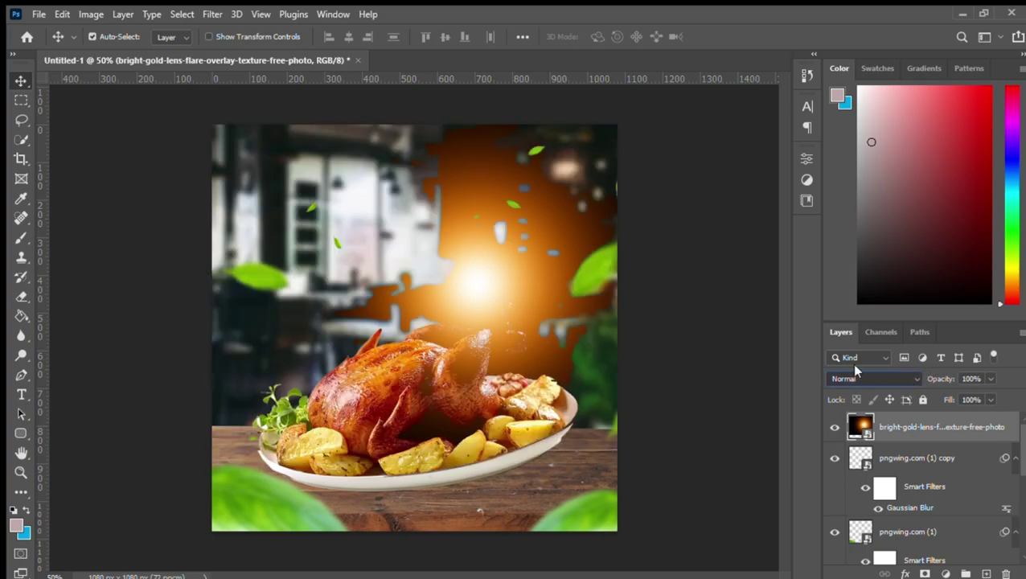
pyautogui.moveTo(496, 273); pyautogui.dragTo(562, 149)
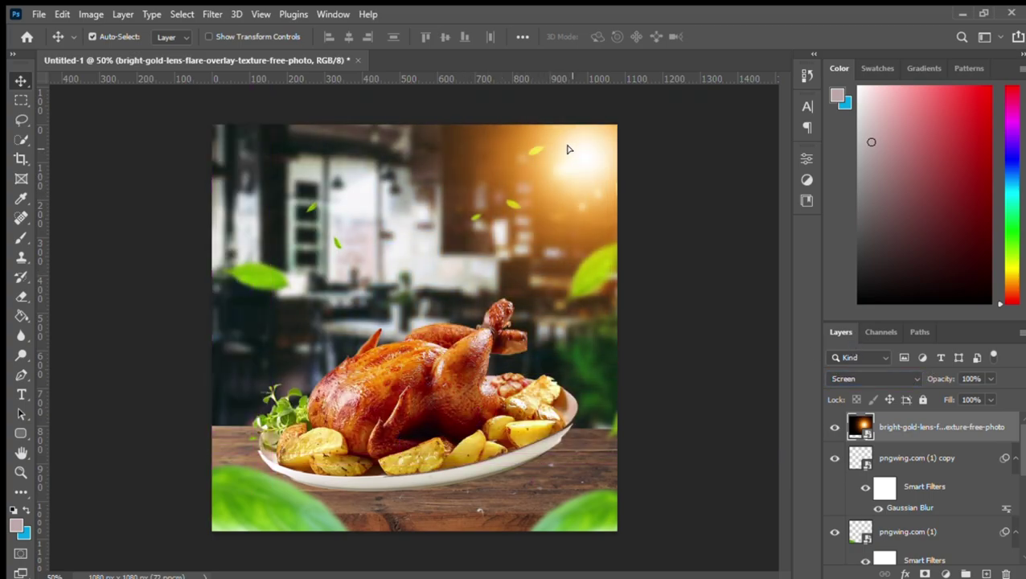
pyautogui.hotkey('ctrl', 't')
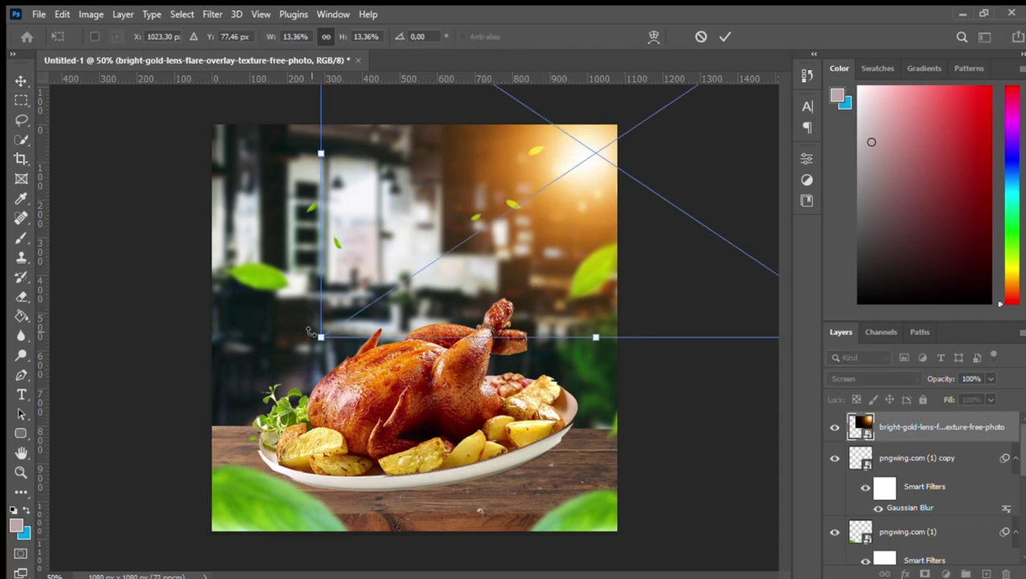
pyautogui.moveTo(320, 336); pyautogui.dragTo(160, 443)
pyautogui.moveTo(432, 329); pyautogui.dragTo(541, 222)
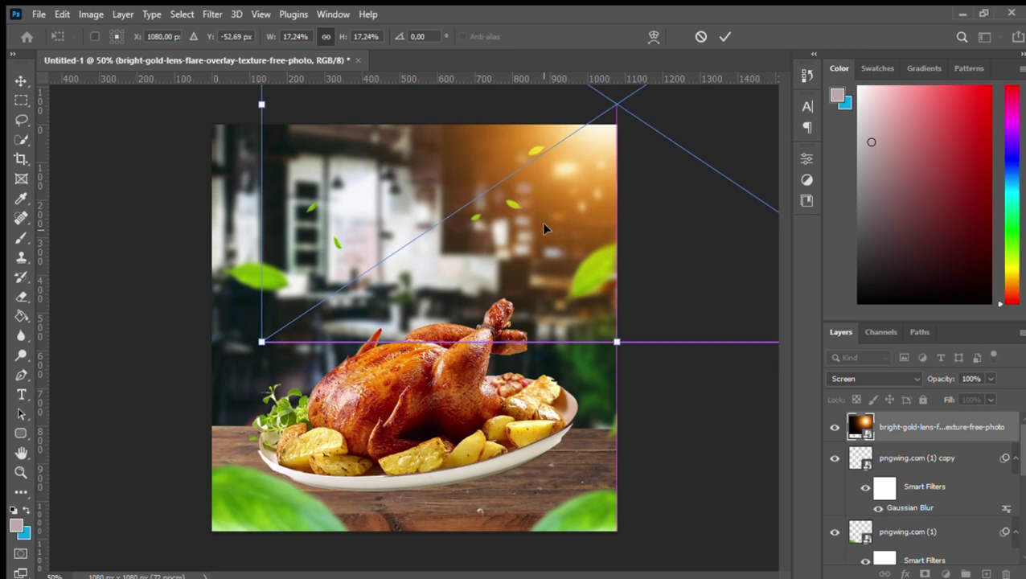
pyautogui.press('Return')
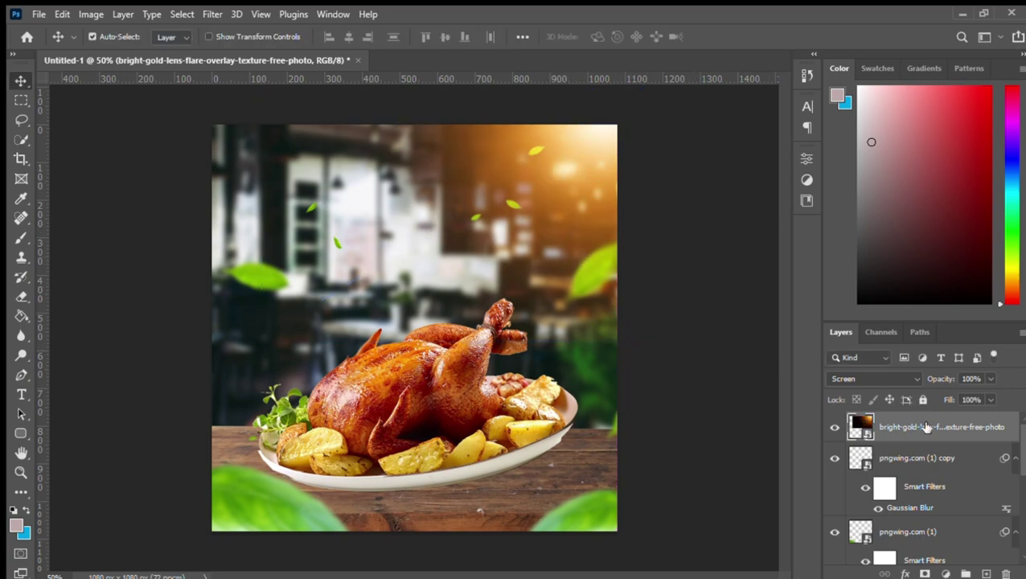
# Rename the flare layer 'lens flare' and the pngwing.com (1) copy layer 'leaf left'
pyautogui.doubleClick(926, 427)
pyautogui.write('lens')
pyautogui.write(' flare')
pyautogui.press('Return')
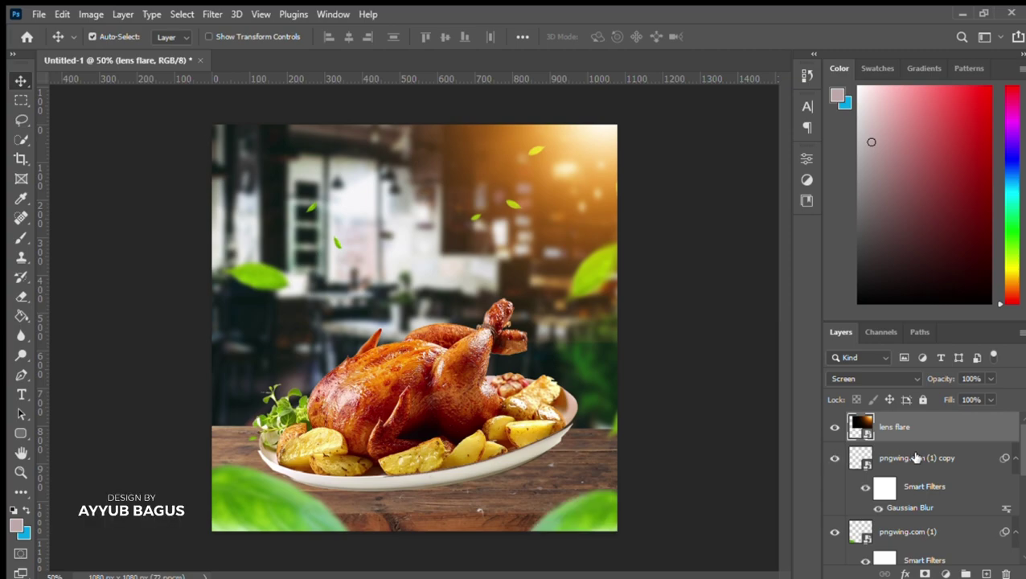
pyautogui.doubleClick(921, 458)
pyautogui.write('leaf left')
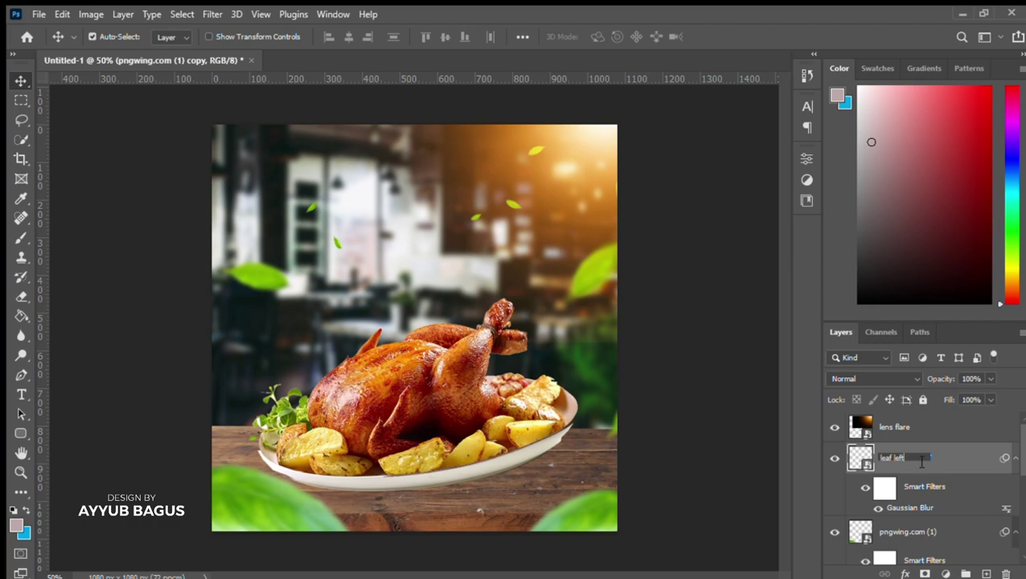
pyautogui.press('Return')
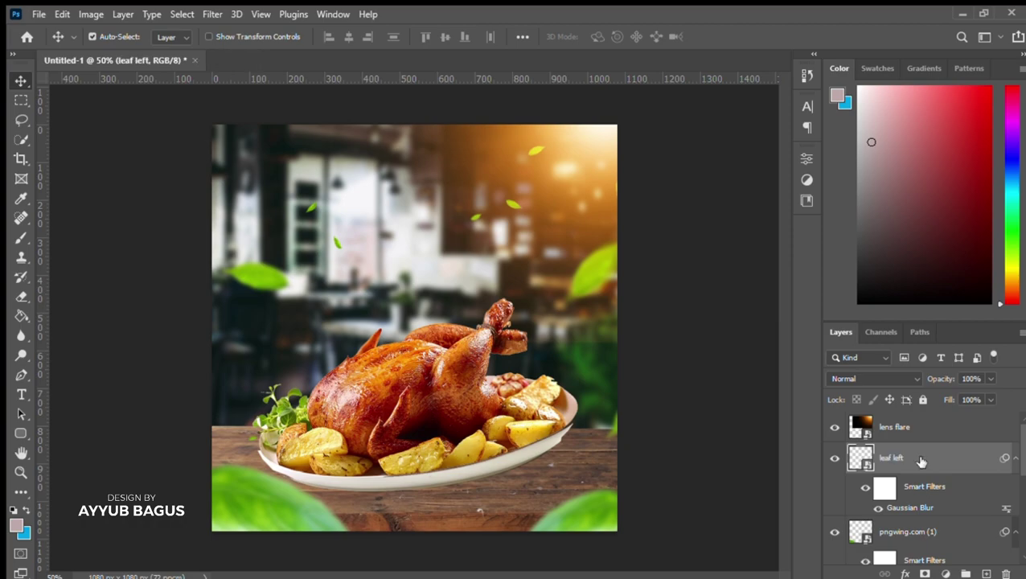
# Rename the other leaf layers 'leaf right' and 'leaf back'
pyautogui.scroll(-2, 921, 461)
pyautogui.doubleClick(897, 470)
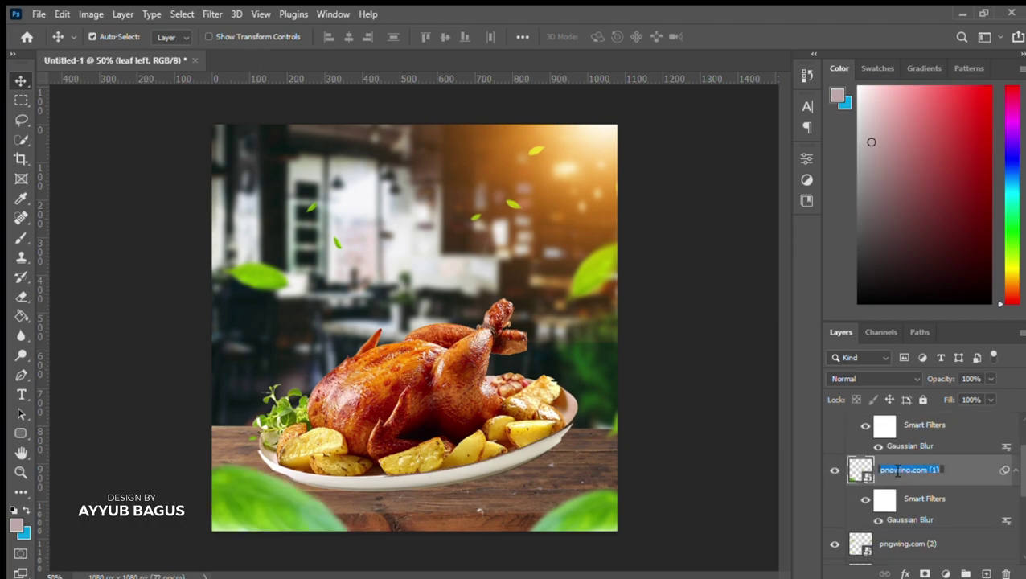
pyautogui.write('leaf right')
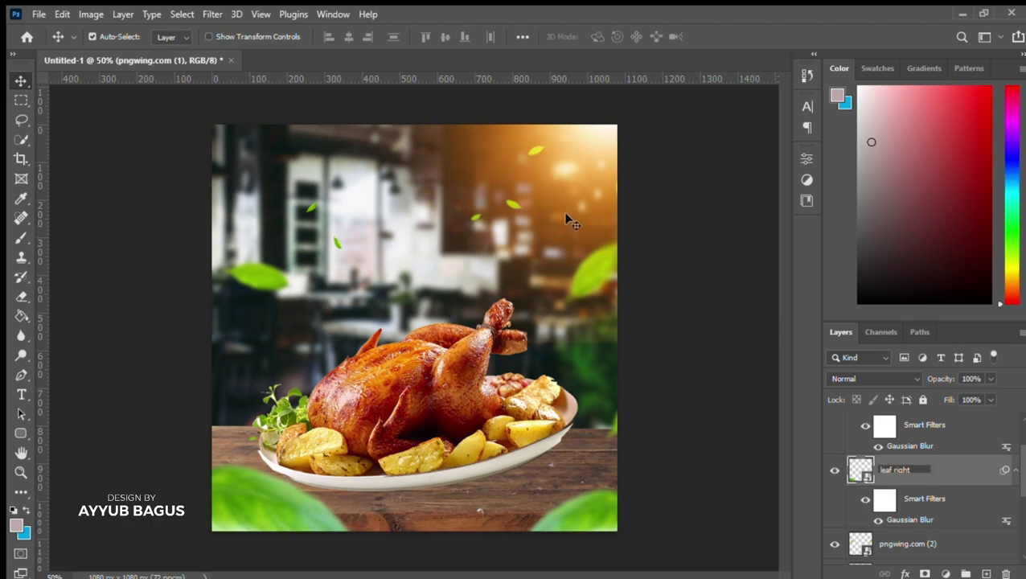
pyautogui.press('Return')
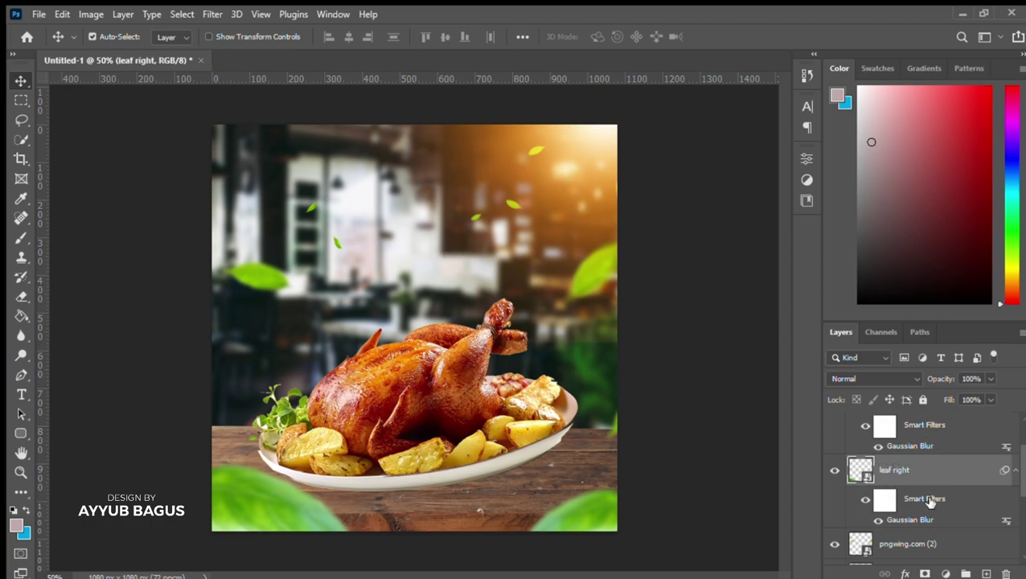
pyautogui.click(921, 539)
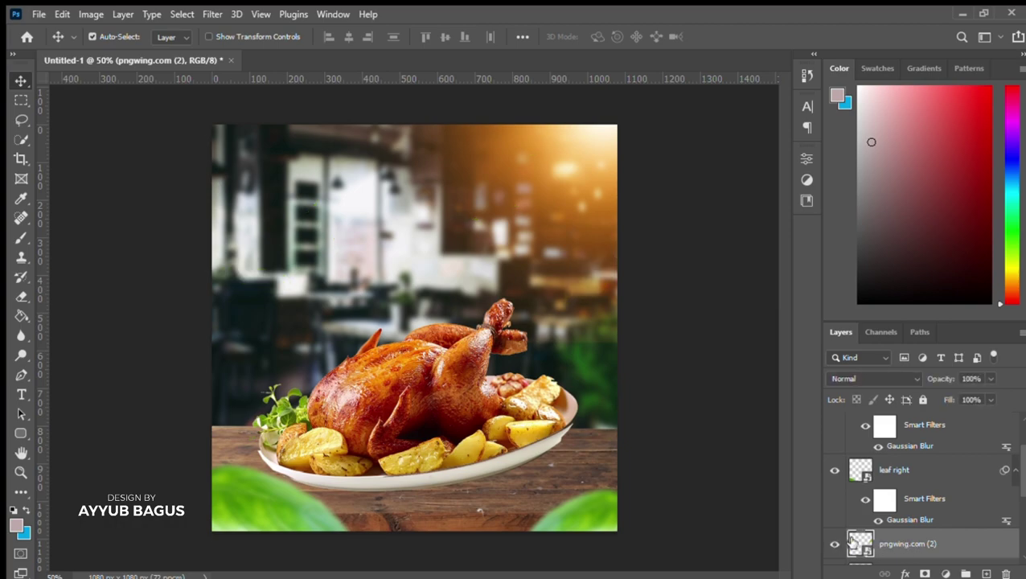
pyautogui.doubleClick(906, 544)
pyautogui.write('leaf')
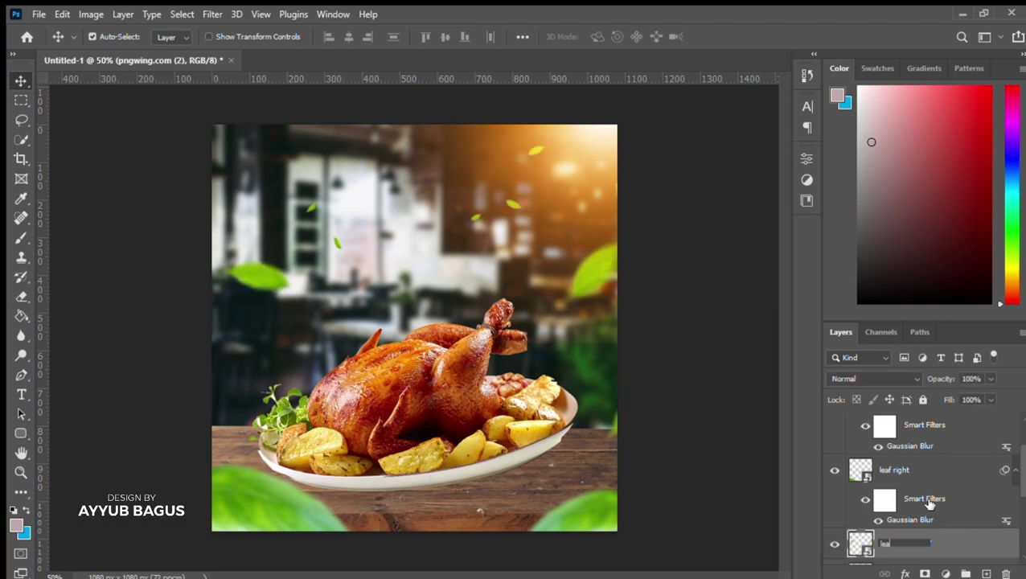
pyautogui.write(' back')
pyautogui.press('Return')
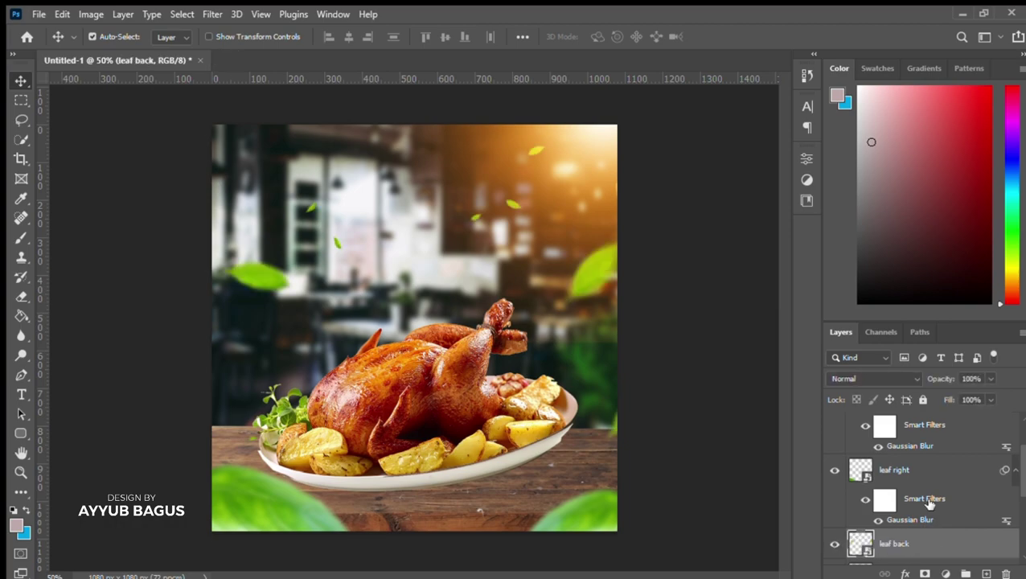
# Select the leaf left, leaf right and leaf back layers together
pyautogui.scroll(2, 942, 499)
pyautogui.scroll(1, 940, 496)
pyautogui.click(927, 462)
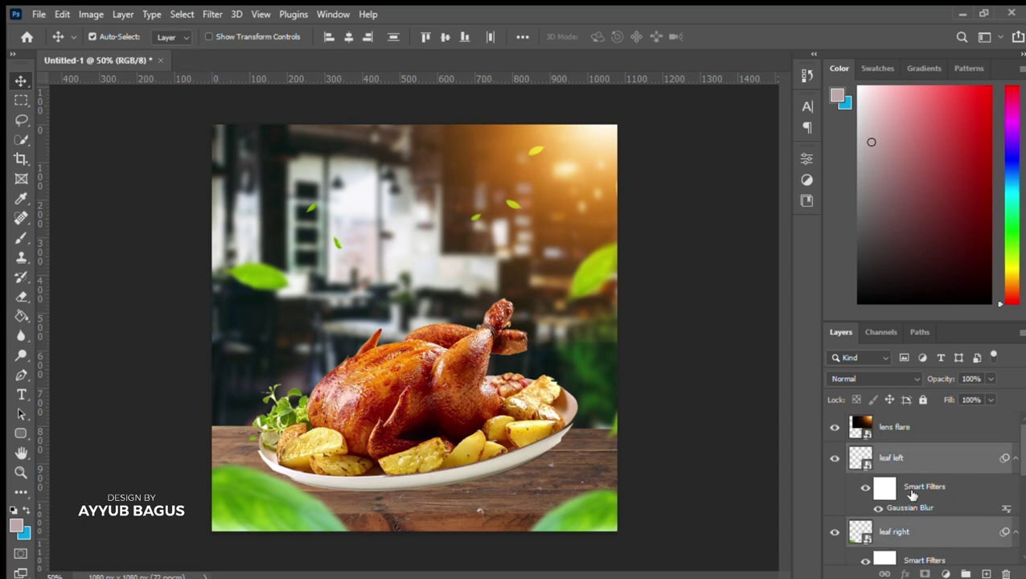
pyautogui.scroll(-3, 916, 486)
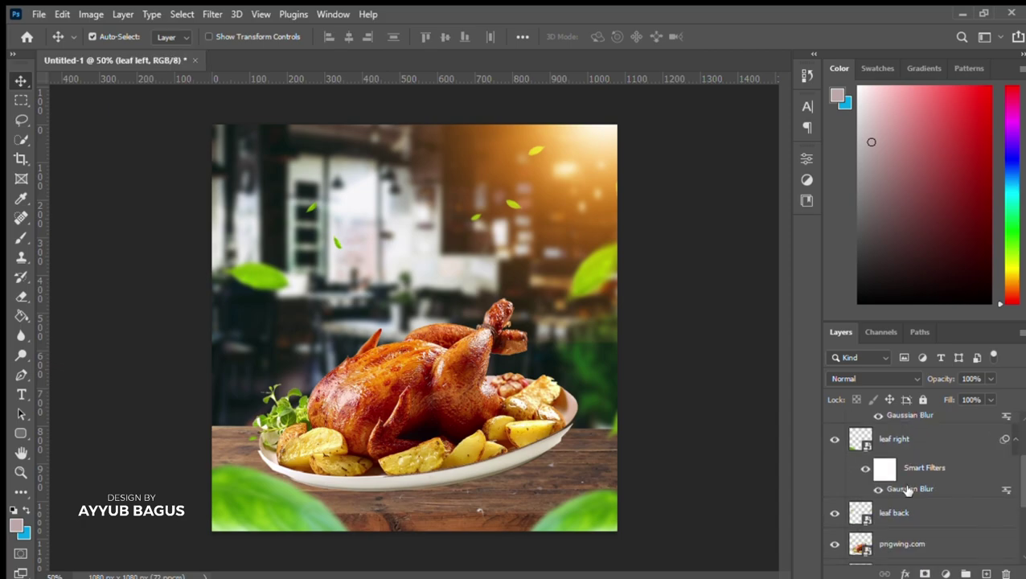
pyautogui.keyDown('shift'); pyautogui.click(920, 513); pyautogui.keyUp('shift')
# Group the three leaf layers into a group named 'leaf'
pyautogui.hotkey('ctrl', 'g')
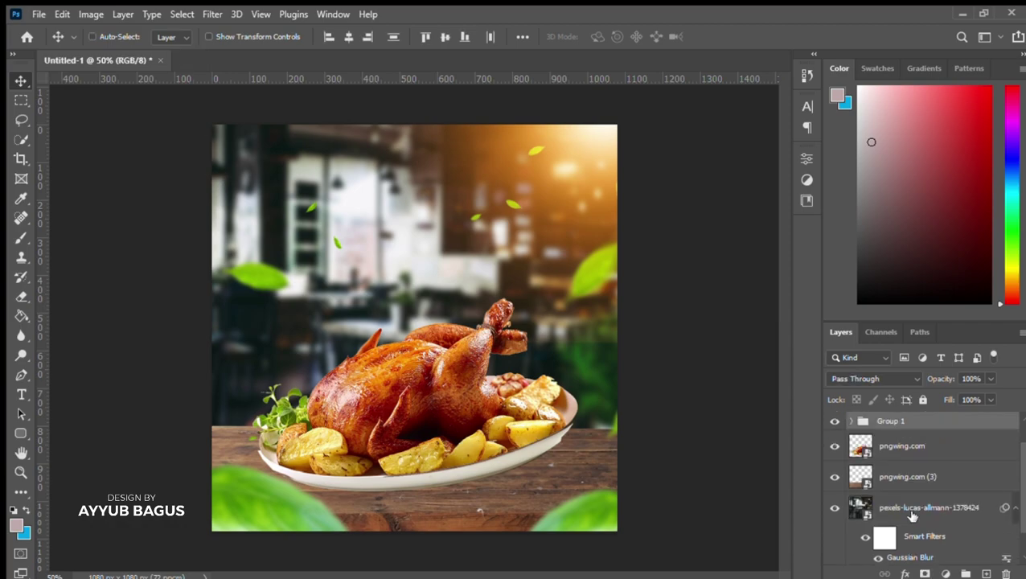
pyautogui.doubleClick(900, 426)
pyautogui.write('leaf')
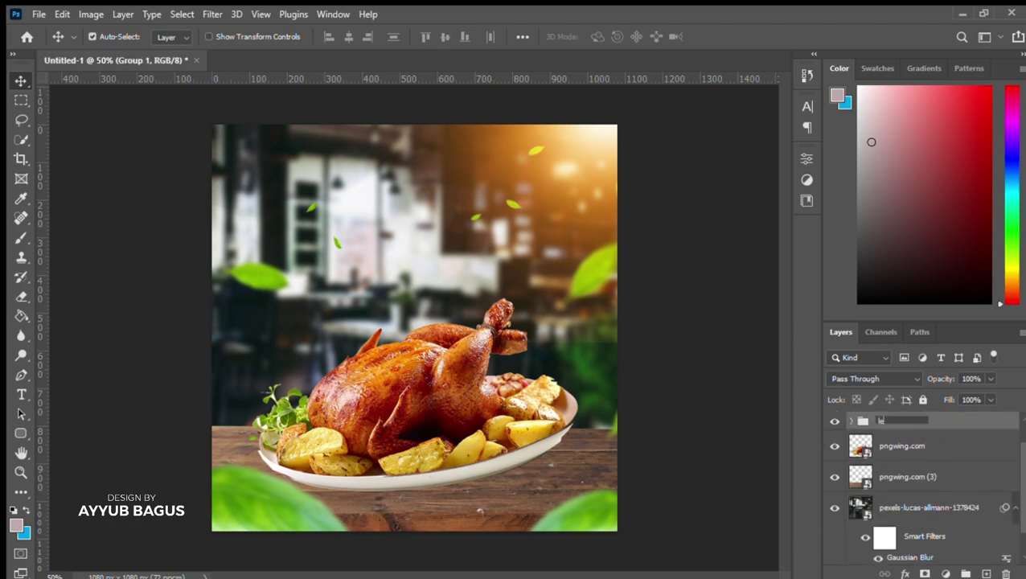
pyautogui.press('Return')
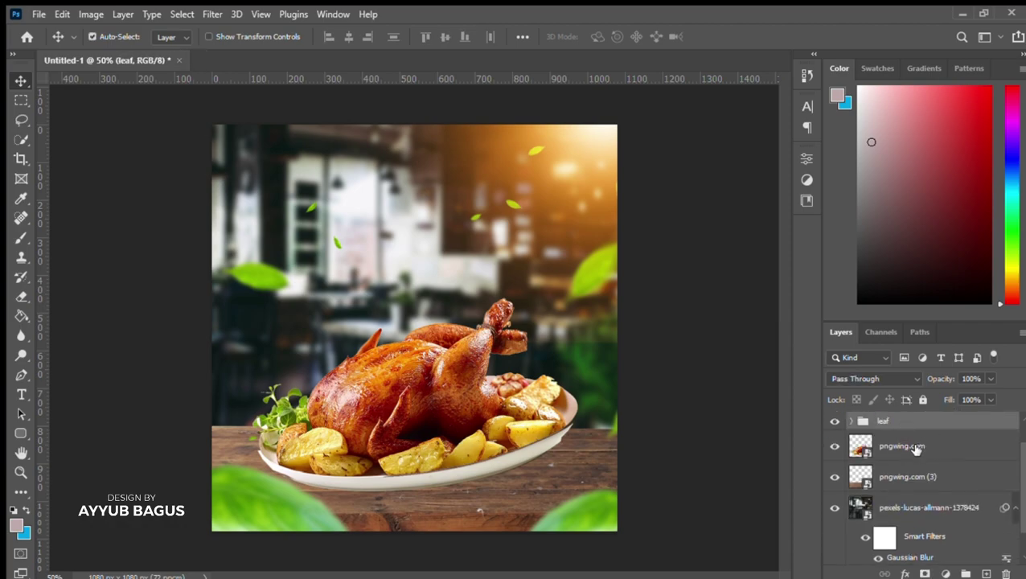
# Put the chicken plate layer into its own group named 'objeck'
pyautogui.click(914, 449)
pyautogui.hotkey('ctrl', 'g')
pyautogui.doubleClick(904, 441)
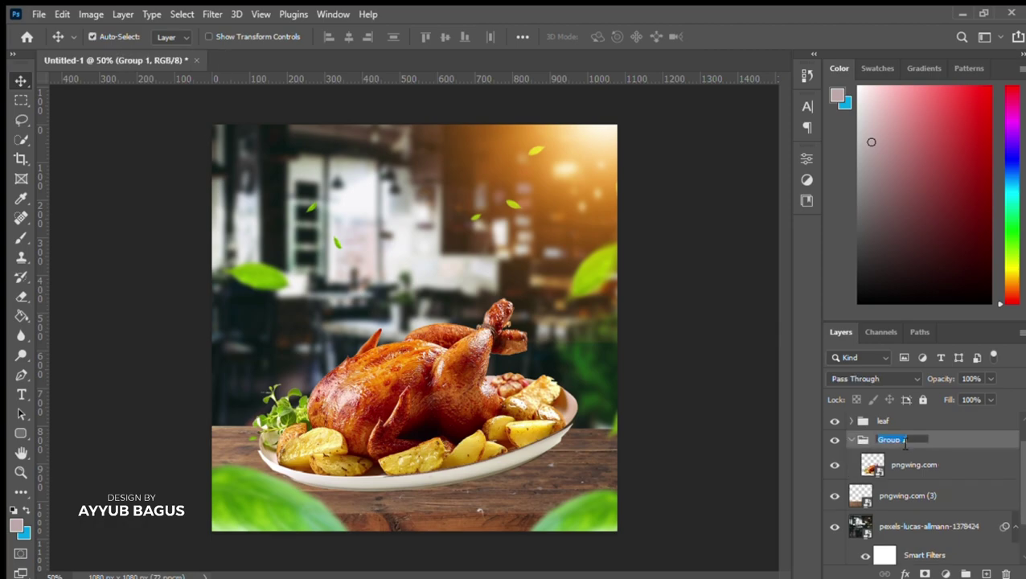
pyautogui.write('objec')
pyautogui.write('ec')
pyautogui.press('Return')
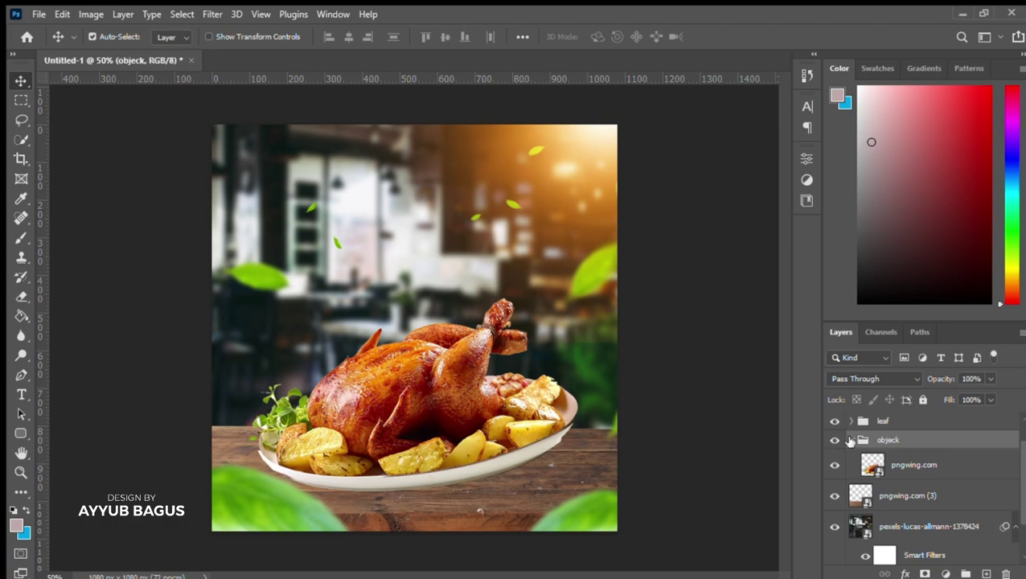
pyautogui.click(850, 440)
# Rename the pngwing.com (3) layer 'table' and the restaurant photo layer 'background'
pyautogui.doubleClick(906, 464)
pyautogui.write('t')
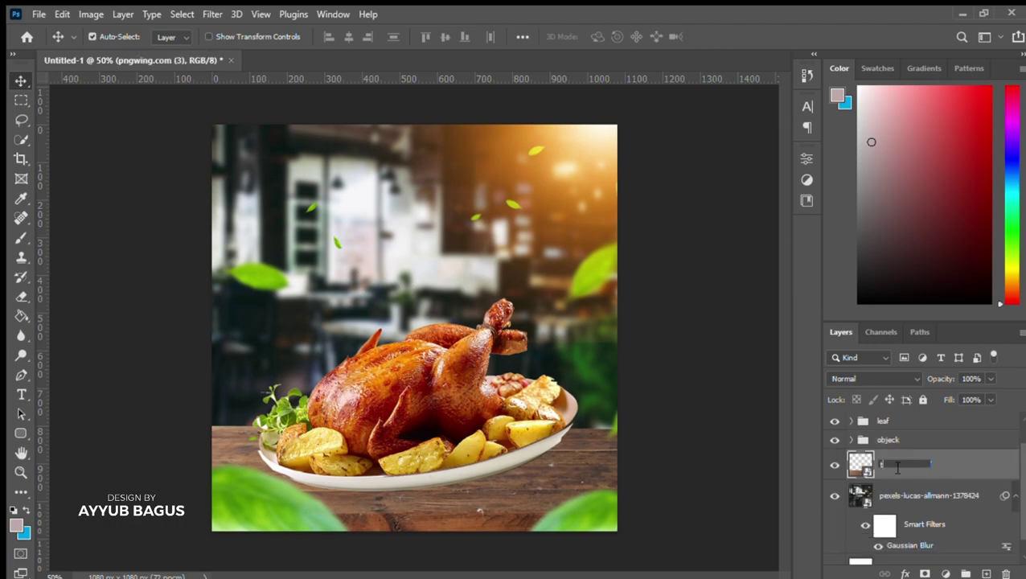
pyautogui.write('able')
pyautogui.press('Return')
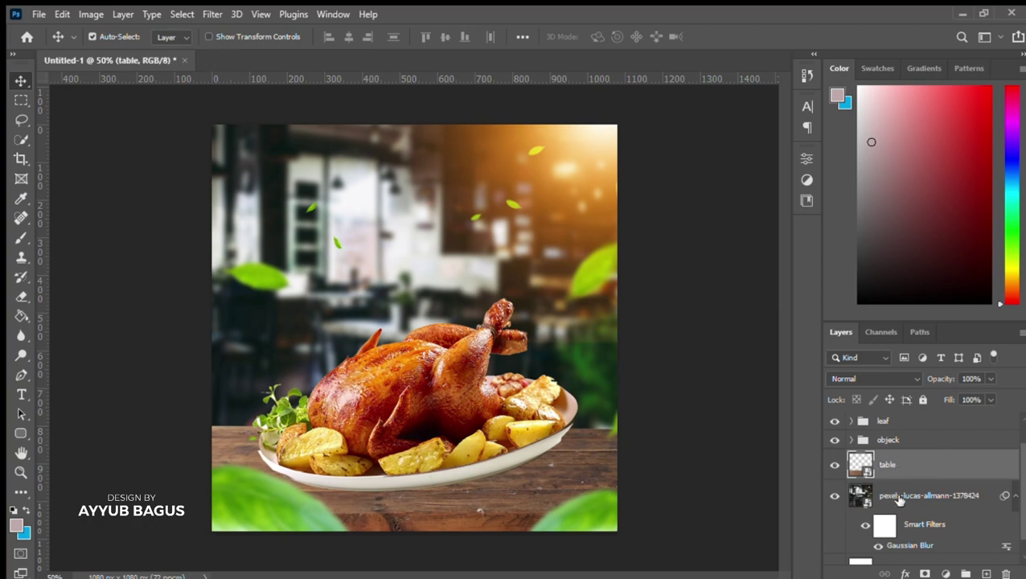
pyautogui.doubleClick(895, 497)
pyautogui.write('back')
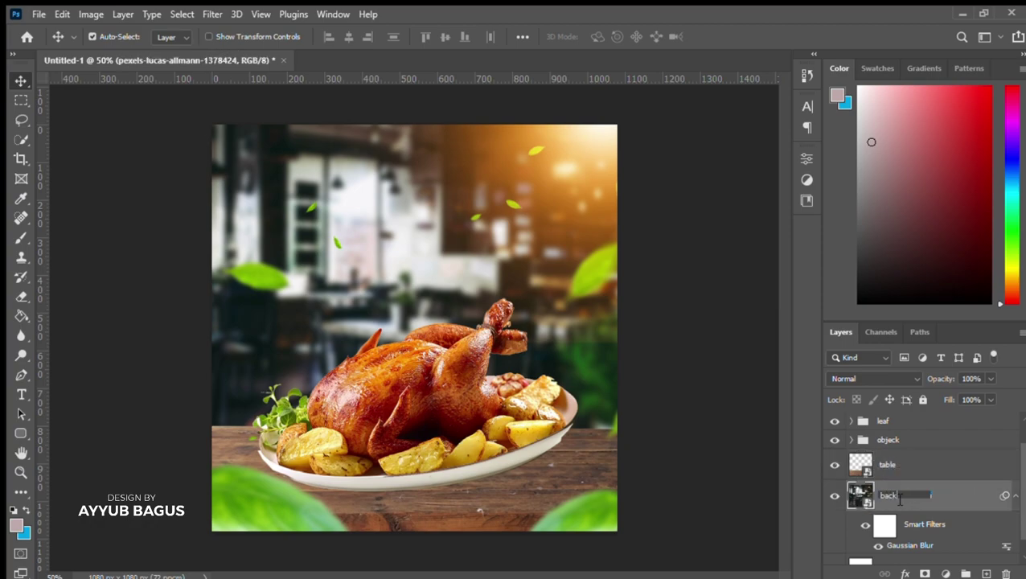
pyautogui.write('ground')
pyautogui.press('Return')
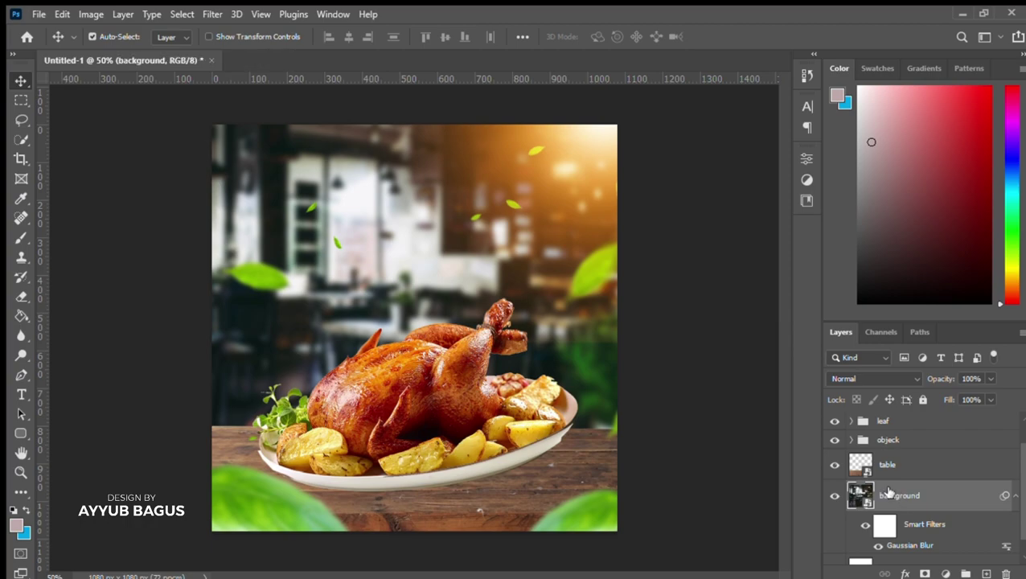
# Put the table layer into its own group named 'table'
pyautogui.click(895, 465)
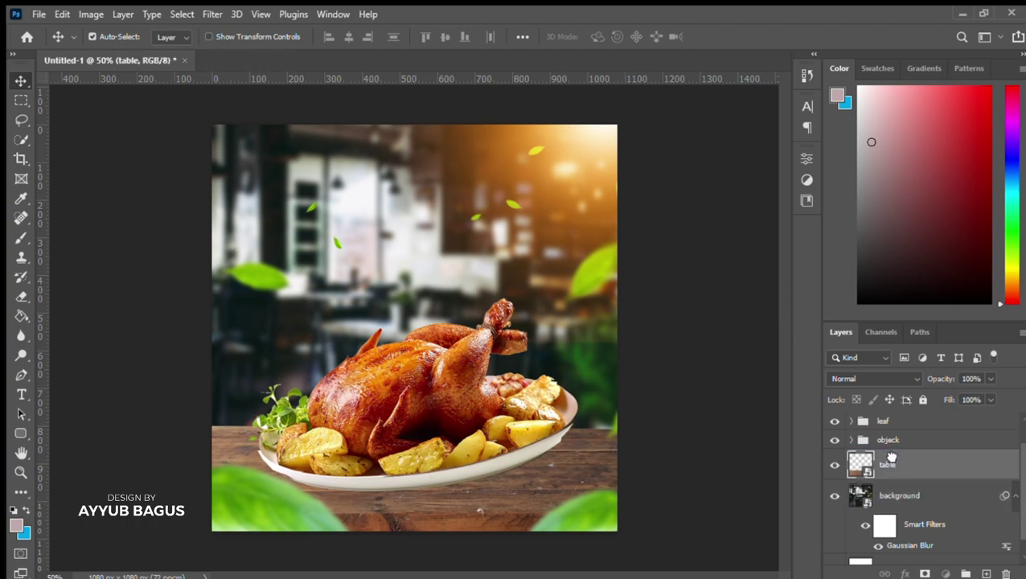
pyautogui.press('ctrl')
pyautogui.hotkey('ctrl', 'g')
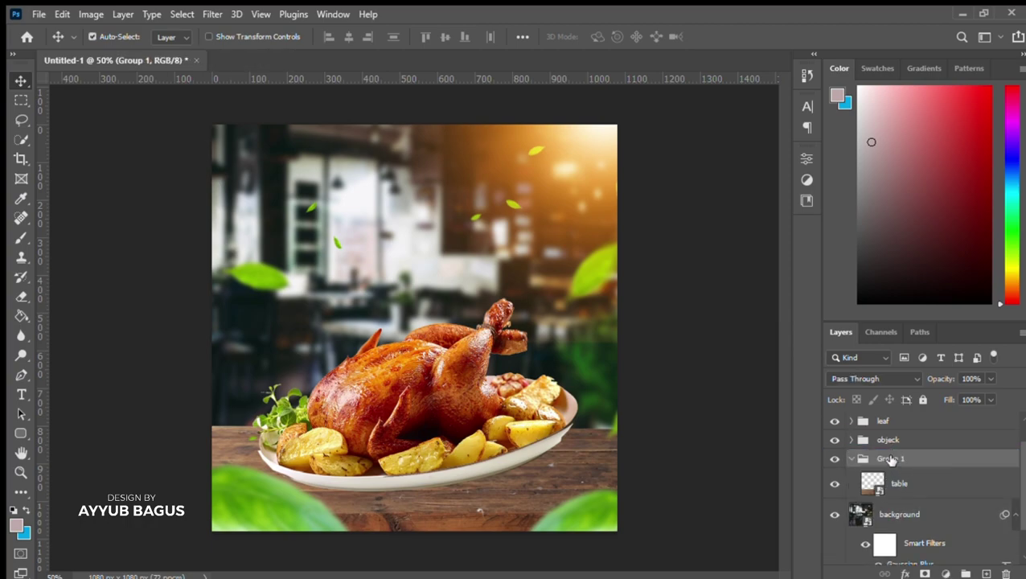
pyautogui.doubleClick(891, 458)
pyautogui.write('table')
pyautogui.press('Return')
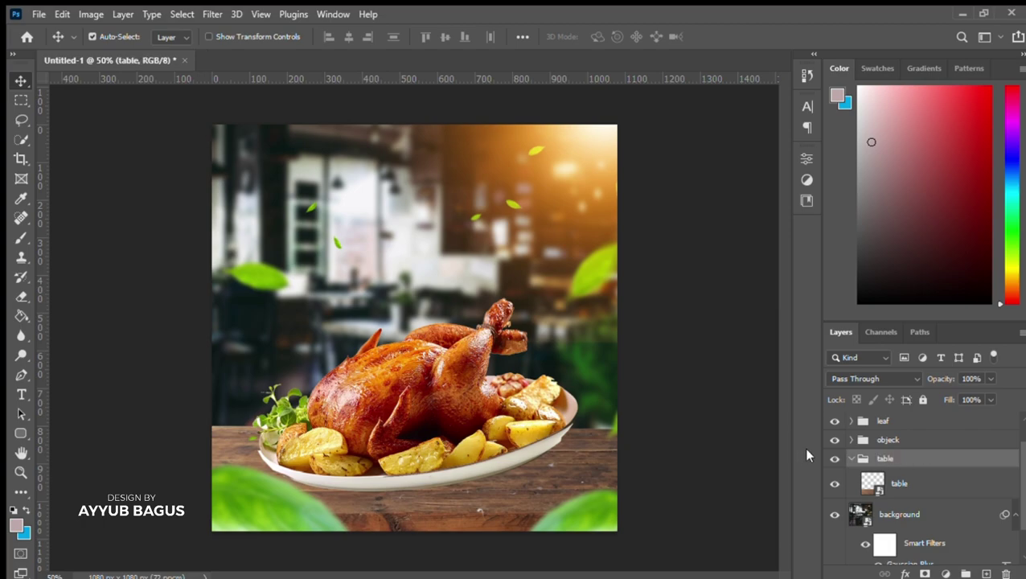
pyautogui.click(851, 458)
# Put the background photo layer into its own group named 'background'
pyautogui.doubleClick(906, 483)
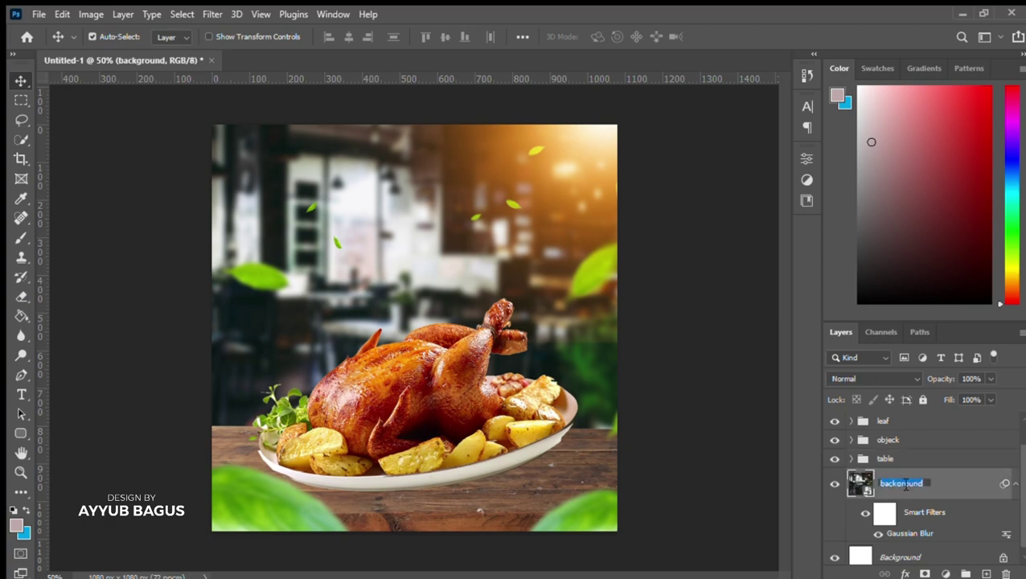
pyautogui.press('Return')
pyautogui.hotkey('ctrl', 'g')
pyautogui.doubleClick(893, 479)
pyautogui.write('ba')
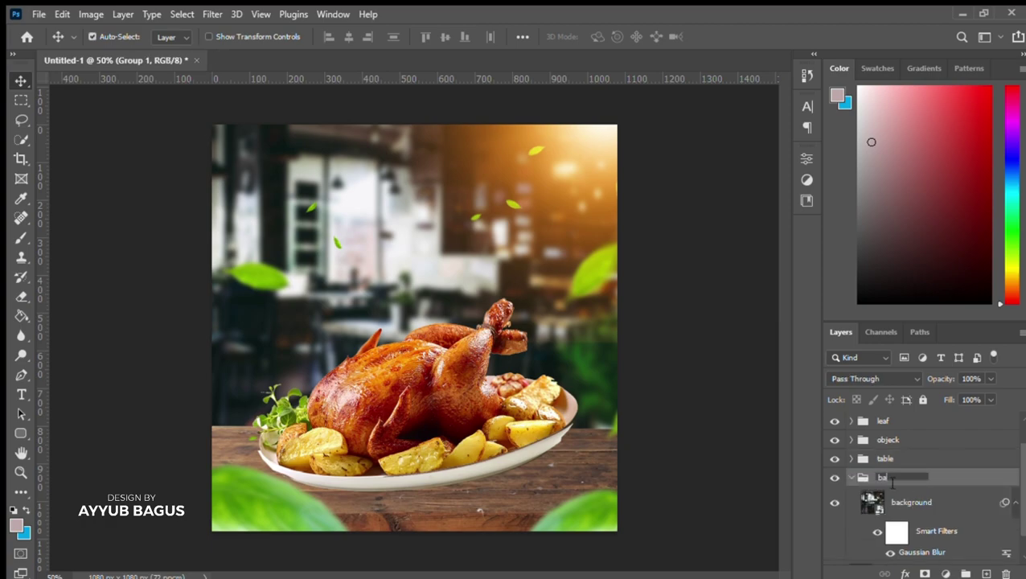
pyautogui.write('ckgroun')
pyautogui.write('d')
pyautogui.press('Return')
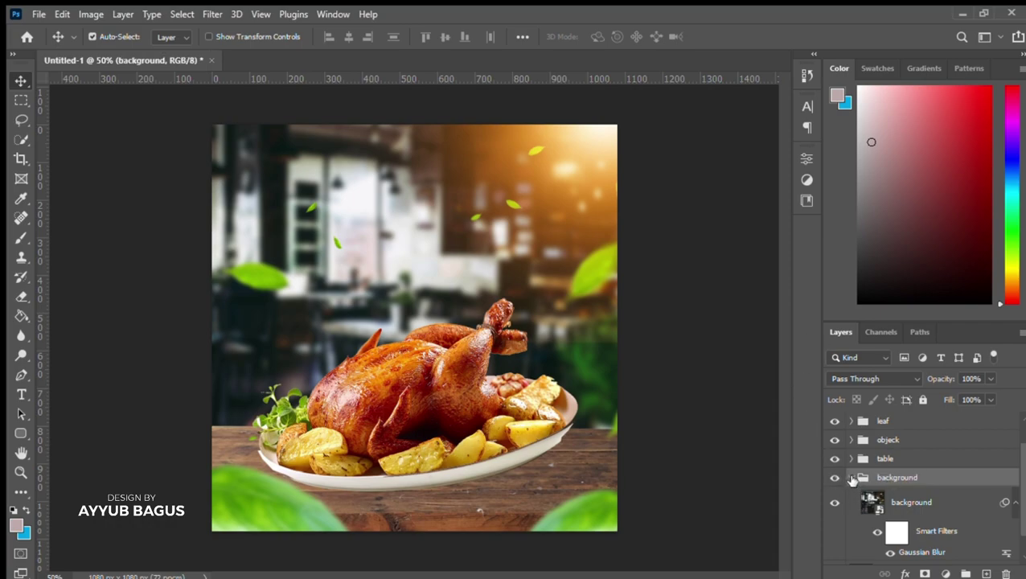
pyautogui.click(851, 478)
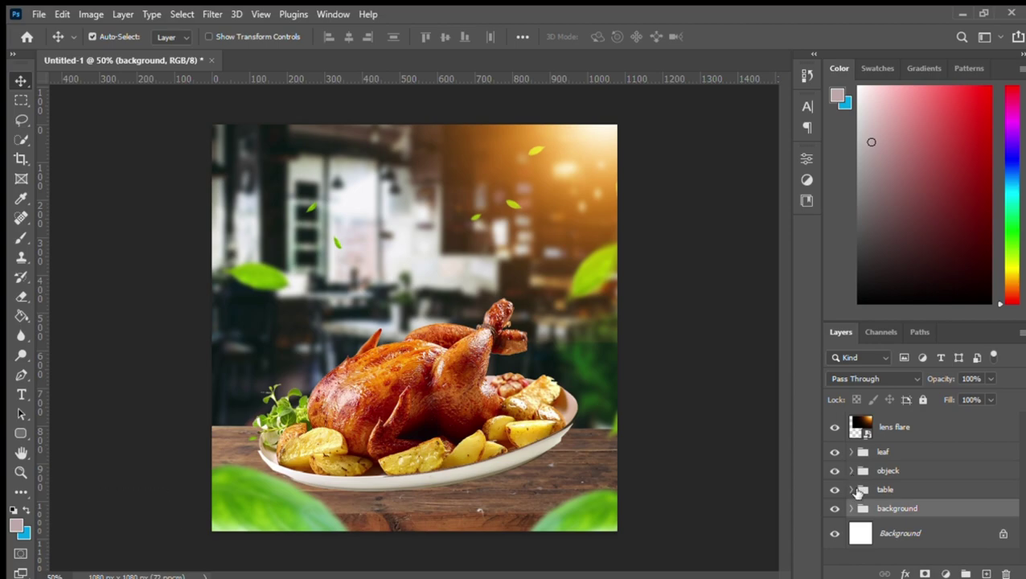
# Put the lens flare layer into a group named 'ambience'
pyautogui.click(919, 429)
pyautogui.hotkey('ctrl', 'g')
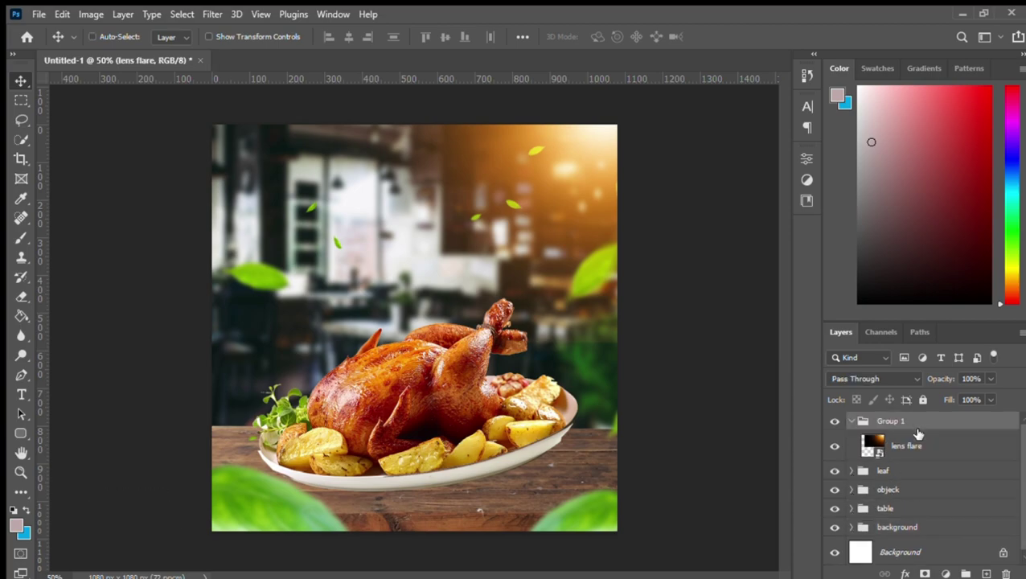
pyautogui.doubleClick(887, 423)
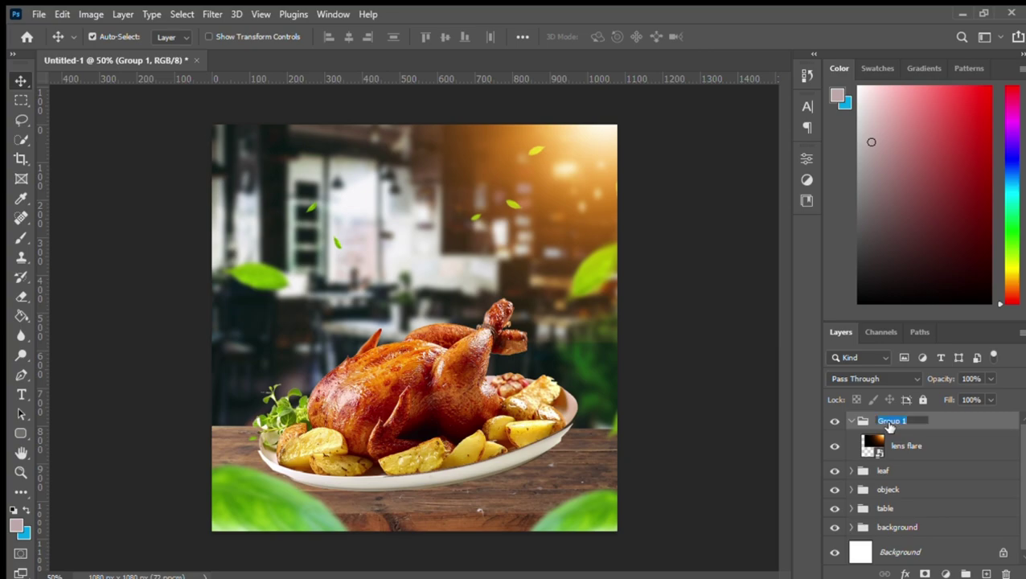
pyautogui.write('an')
pyautogui.write('bience')
pyautogui.press('Return')
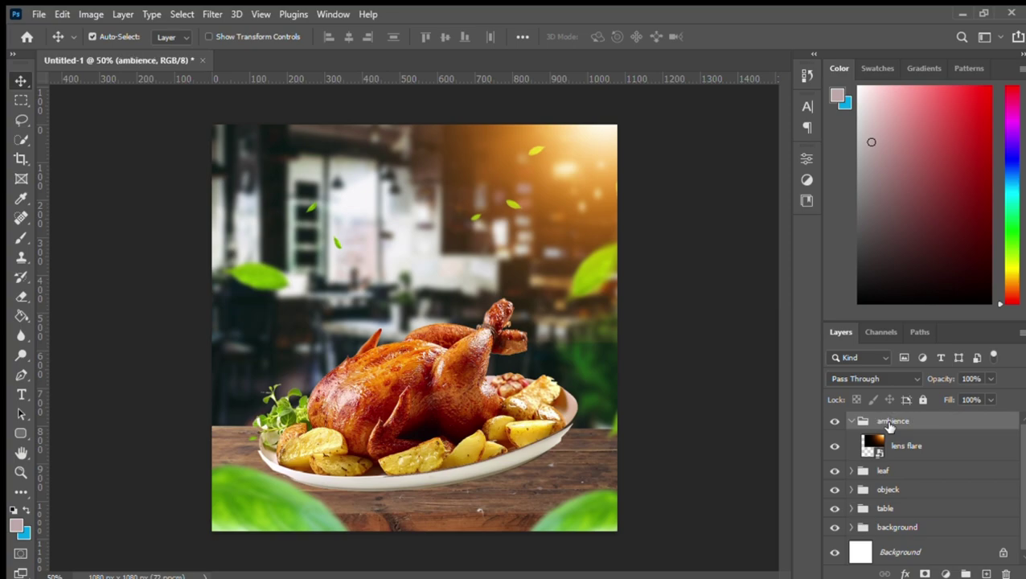
# Add a Brightness/Contrast adjustment, collapse the ambience group and expand the table group
pyautogui.click(908, 445)
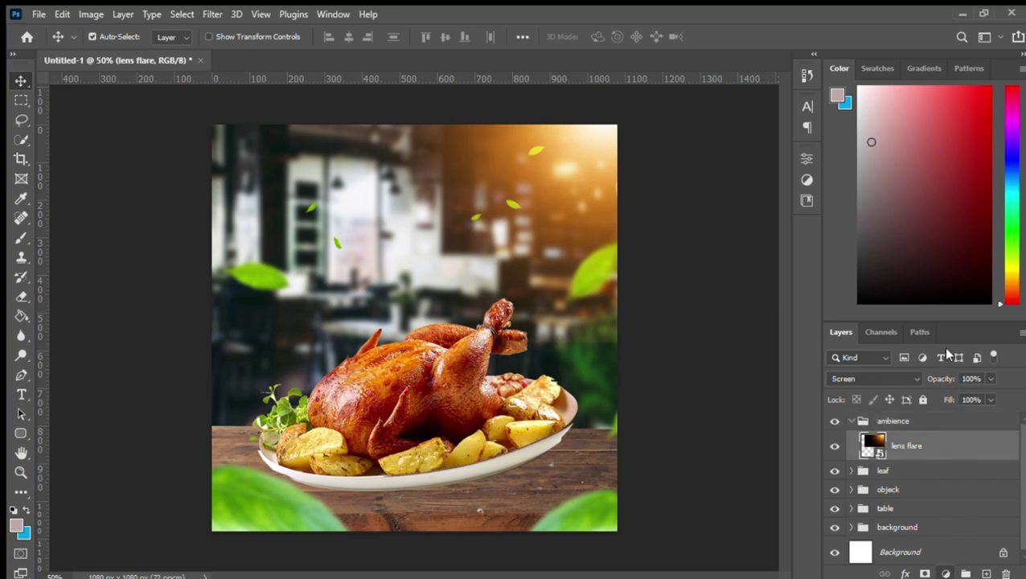
pyautogui.hotkey('ctrl', 'alt', 'b')
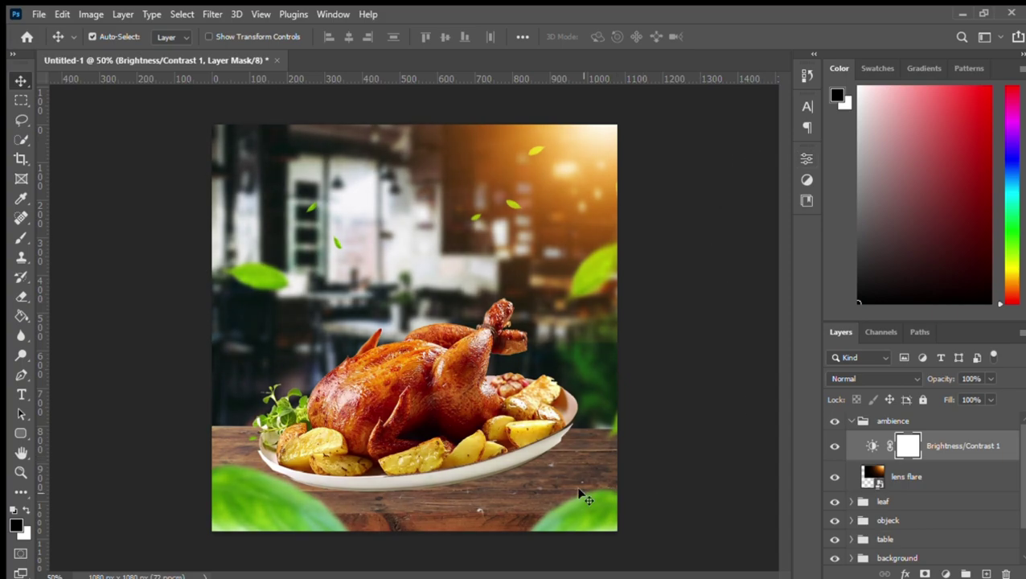
pyautogui.click(863, 420)
pyautogui.click(851, 421)
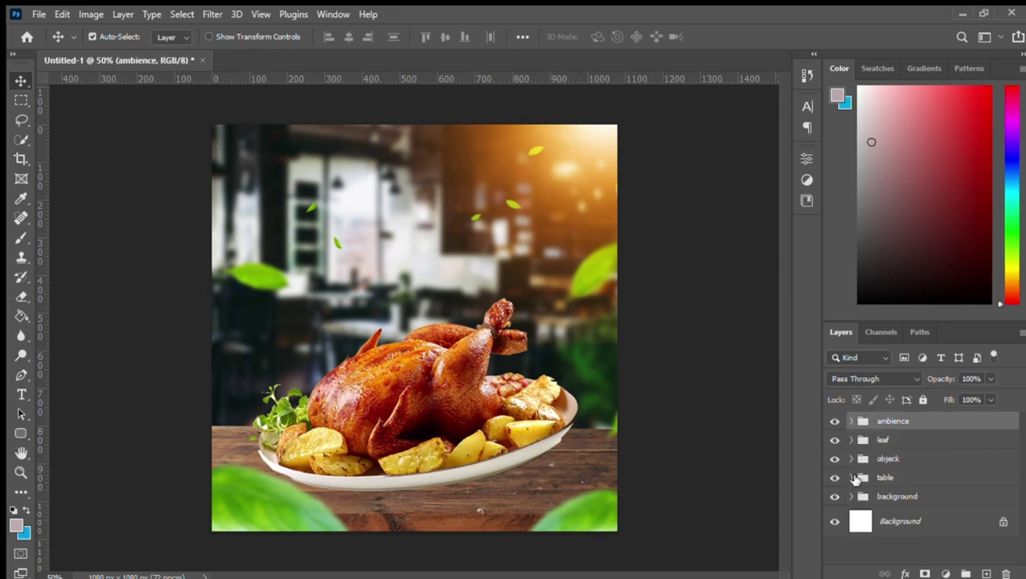
pyautogui.click(851, 478)
# Clip a Hue/Saturation adjustment to the table layer, then expand the objeck group
pyautogui.click(901, 503)
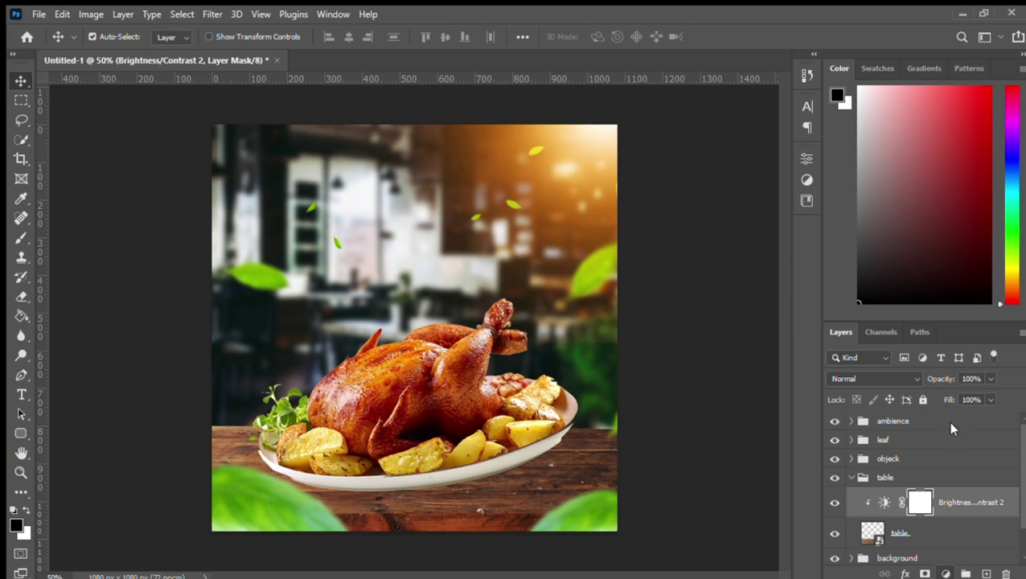
pyautogui.click(945, 573)
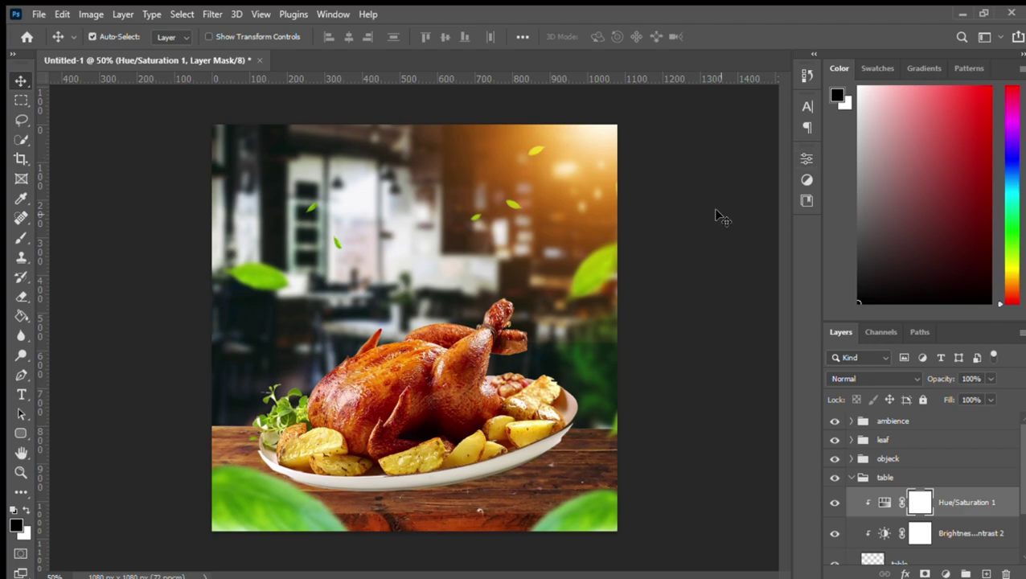
pyautogui.click(438, 422)
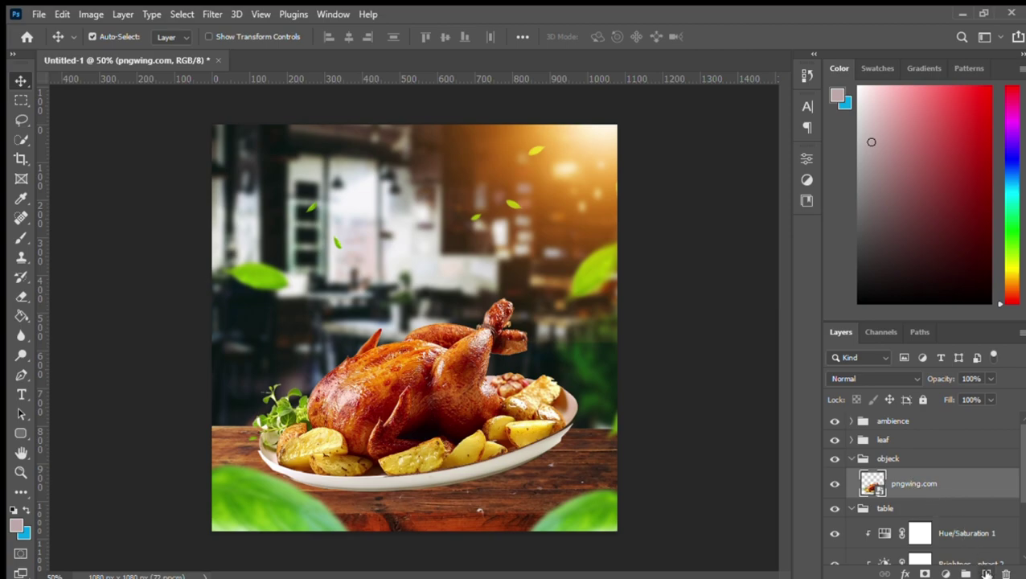
pyautogui.click(986, 573)
pyautogui.moveTo(909, 482); pyautogui.dragTo(908, 526)
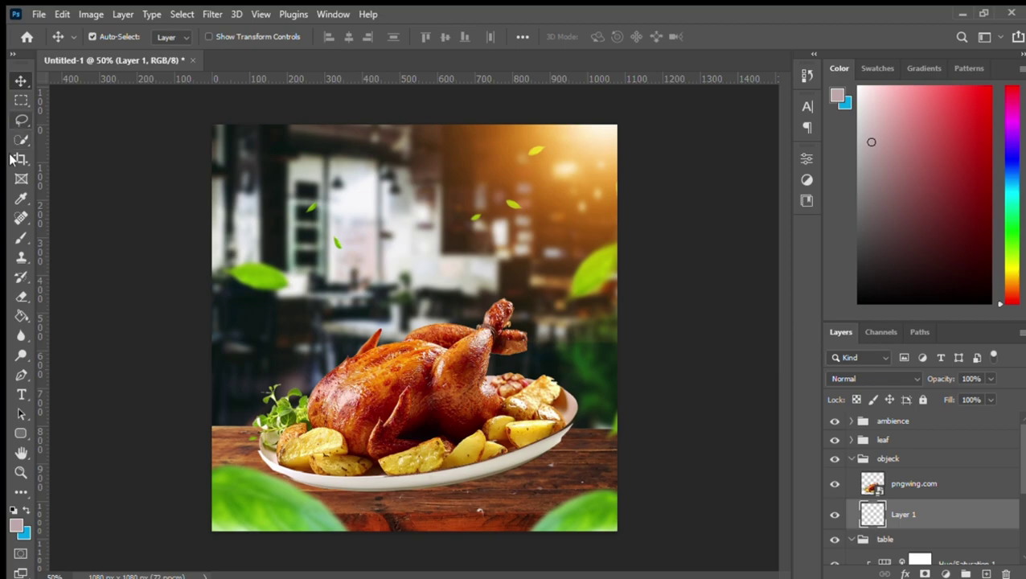
pyautogui.click(21, 433)
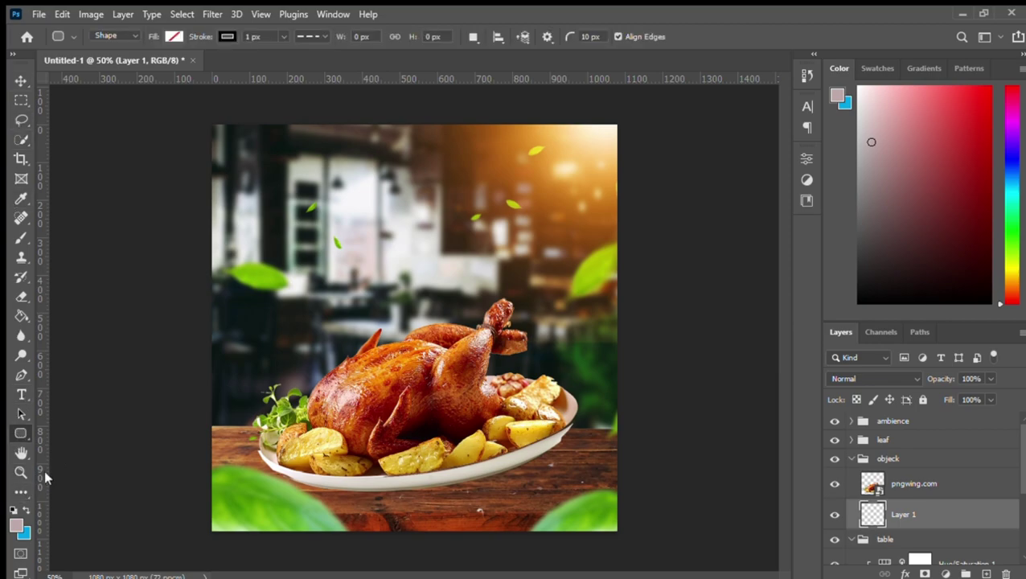
pyautogui.hotkey('shift', 'u')
pyautogui.press('i')
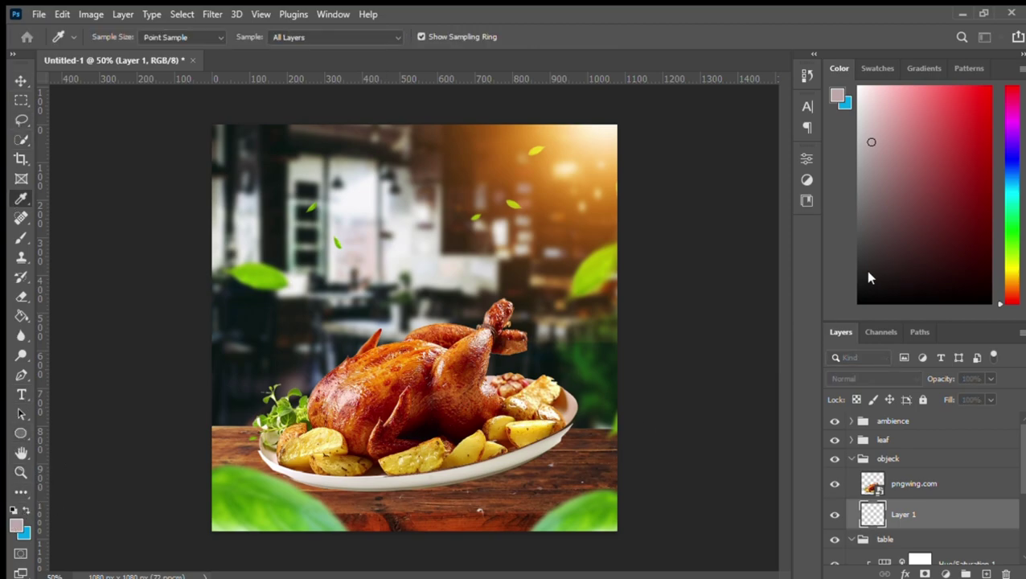
pyautogui.press('u')
pyautogui.click(858, 303)
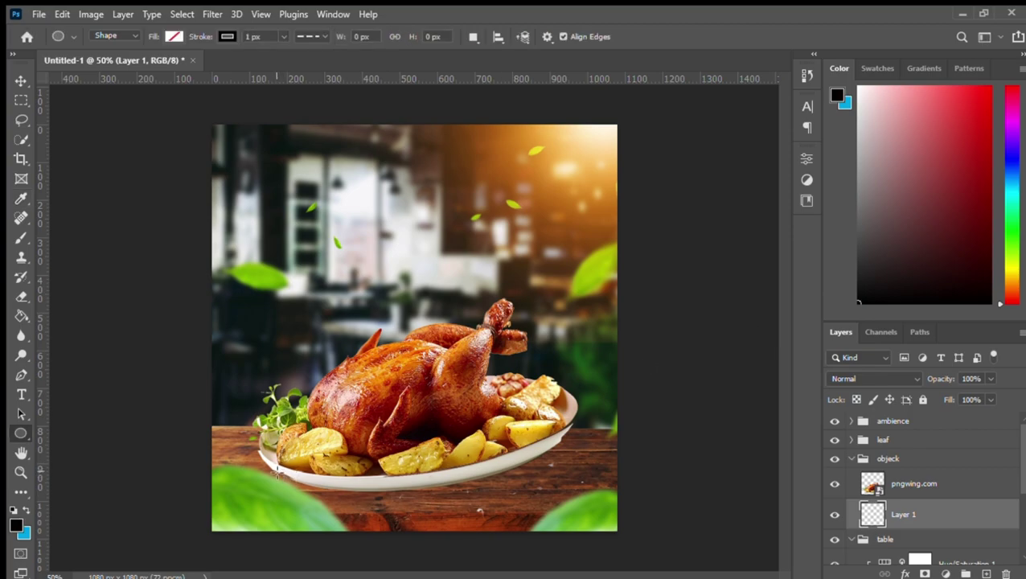
pyautogui.moveTo(277, 475); pyautogui.dragTo(581, 504)
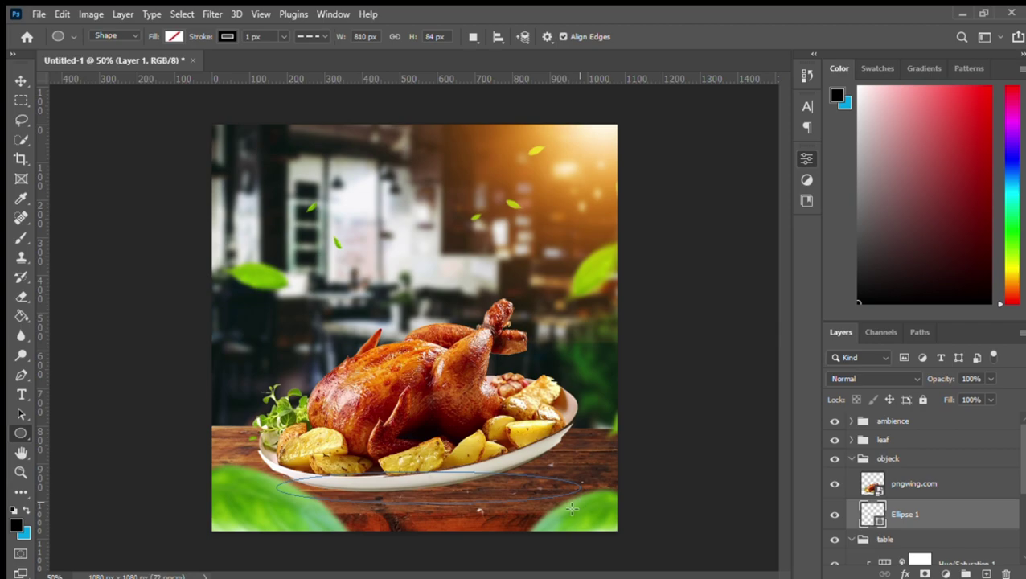
pyautogui.moveTo(580, 504); pyautogui.dragTo(579, 503)
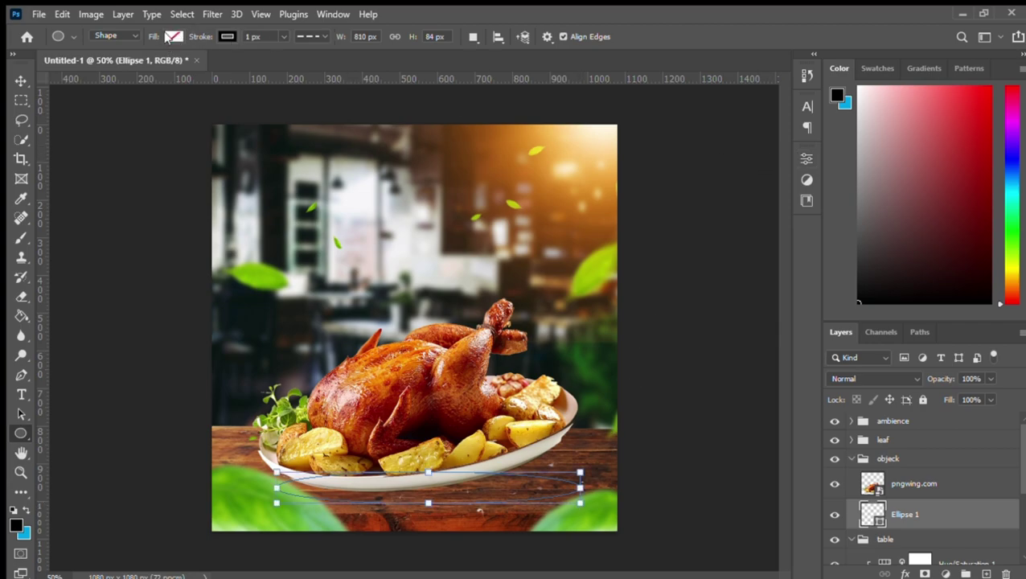
pyautogui.hotkey('alt', 'BackSpace')
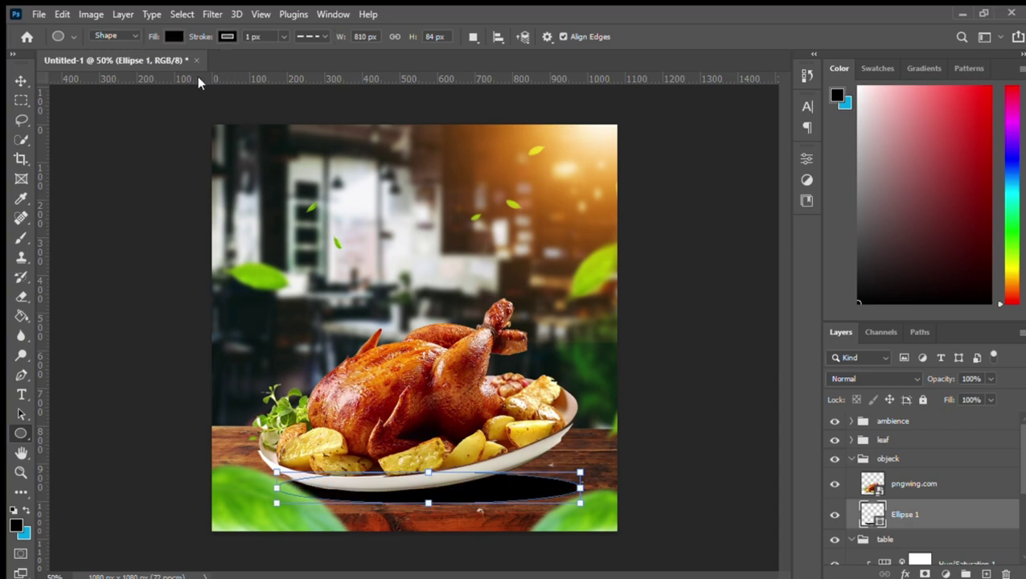
pyautogui.click(21, 80)
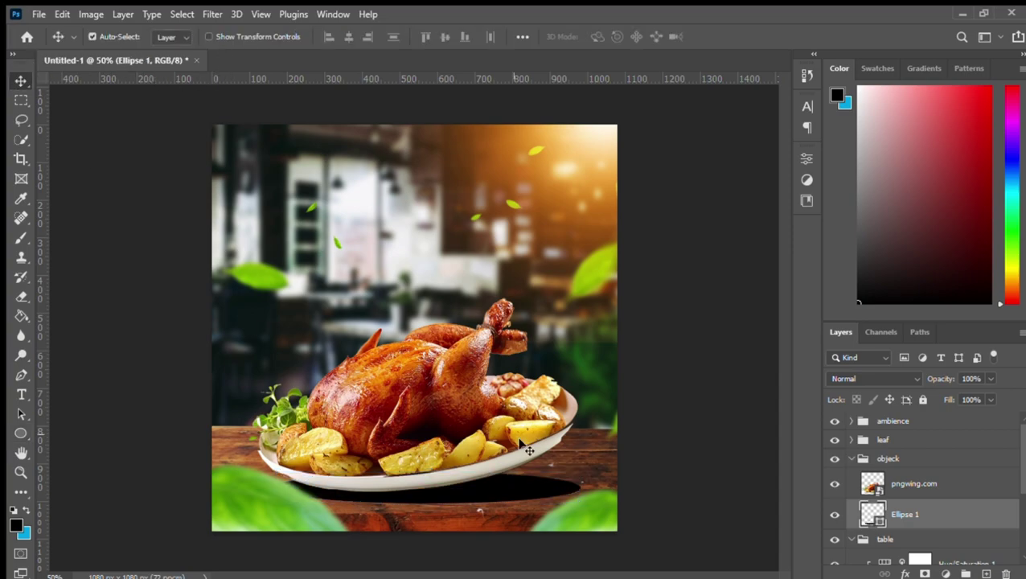
pyautogui.moveTo(549, 491); pyautogui.dragTo(557, 467)
pyautogui.hotkey('ctrl', 't')
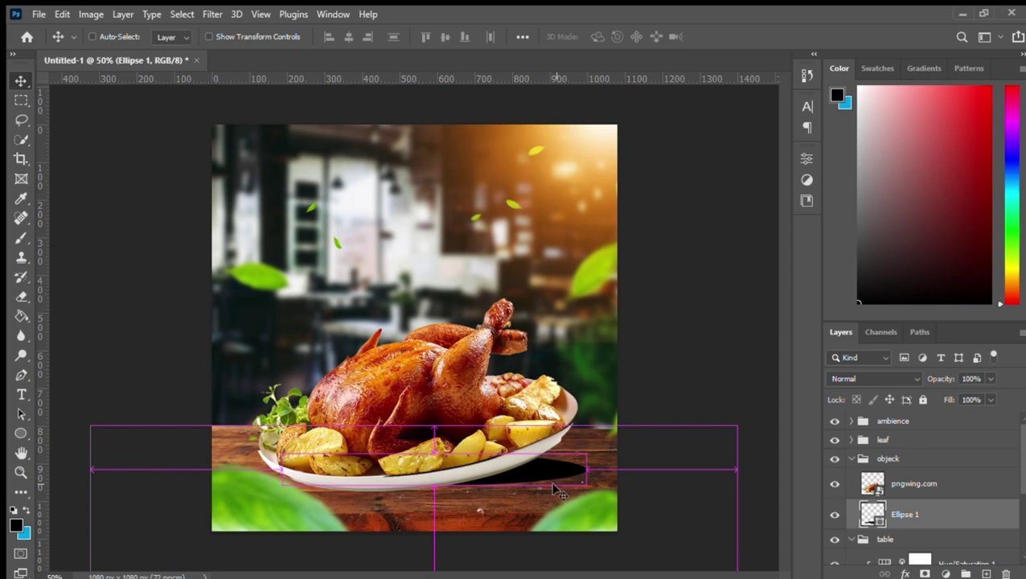
pyautogui.moveTo(601, 501); pyautogui.dragTo(605, 464)
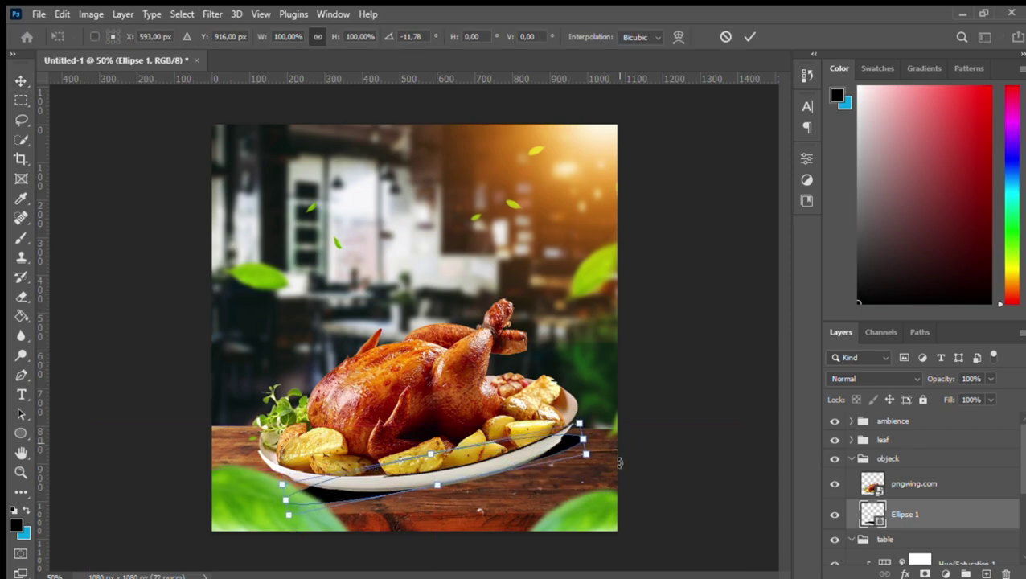
pyautogui.moveTo(434, 486); pyautogui.dragTo(441, 508)
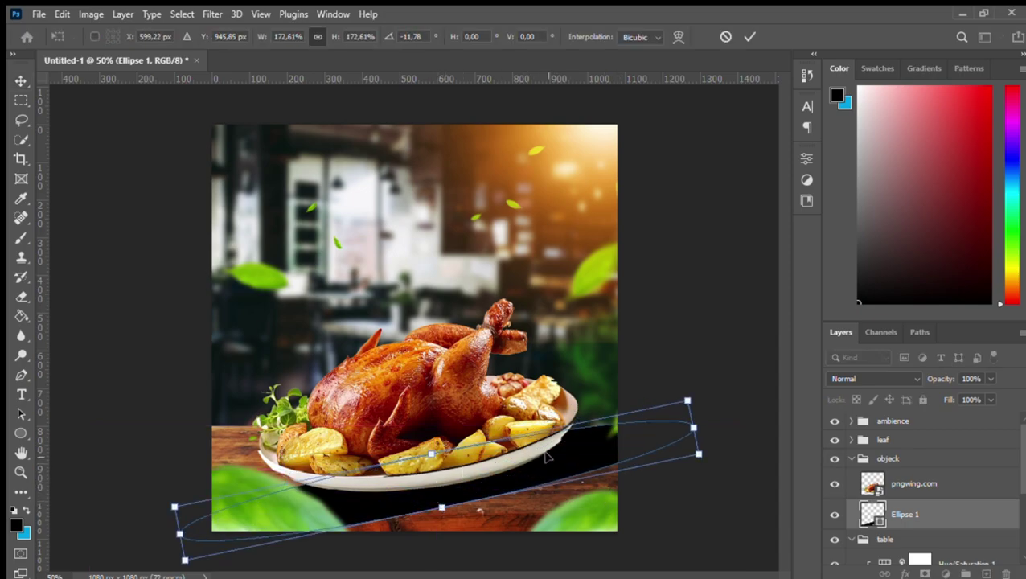
pyautogui.click(21, 81)
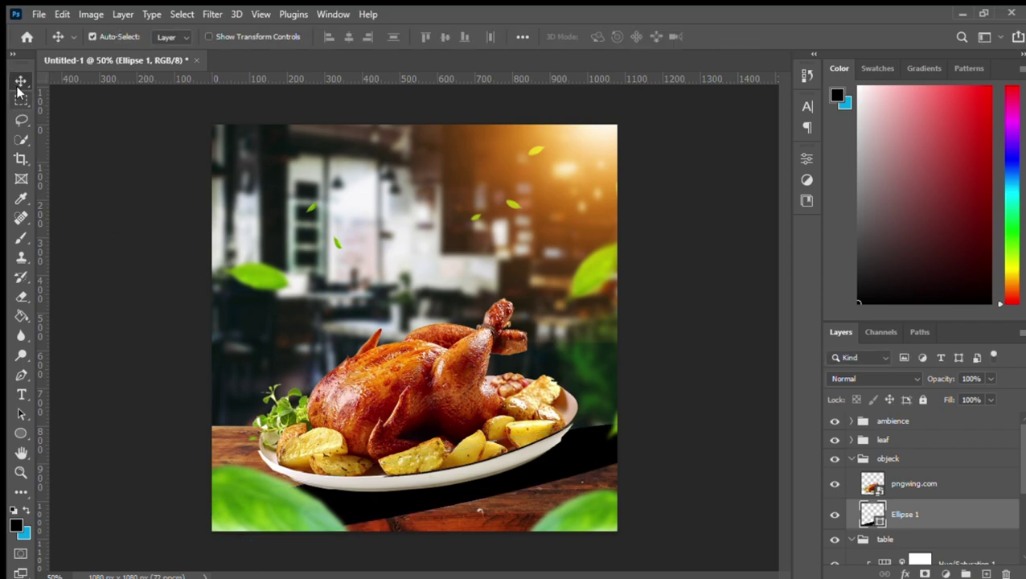
pyautogui.press('Delete')
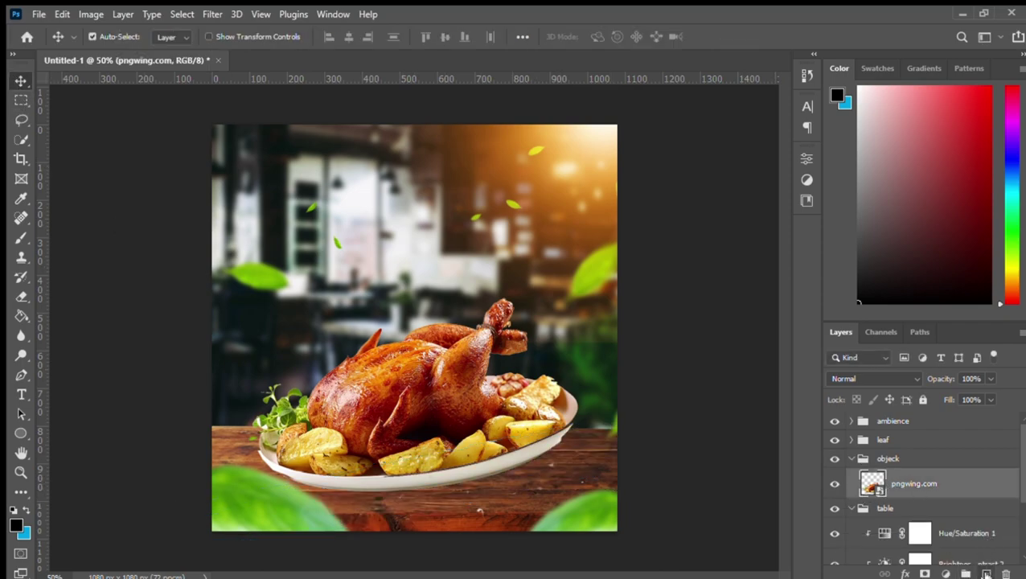
# Create Layer 1 below the chicken and brush a black shadow along the plate rim
pyautogui.click(985, 573)
pyautogui.moveTo(921, 487); pyautogui.dragTo(921, 521)
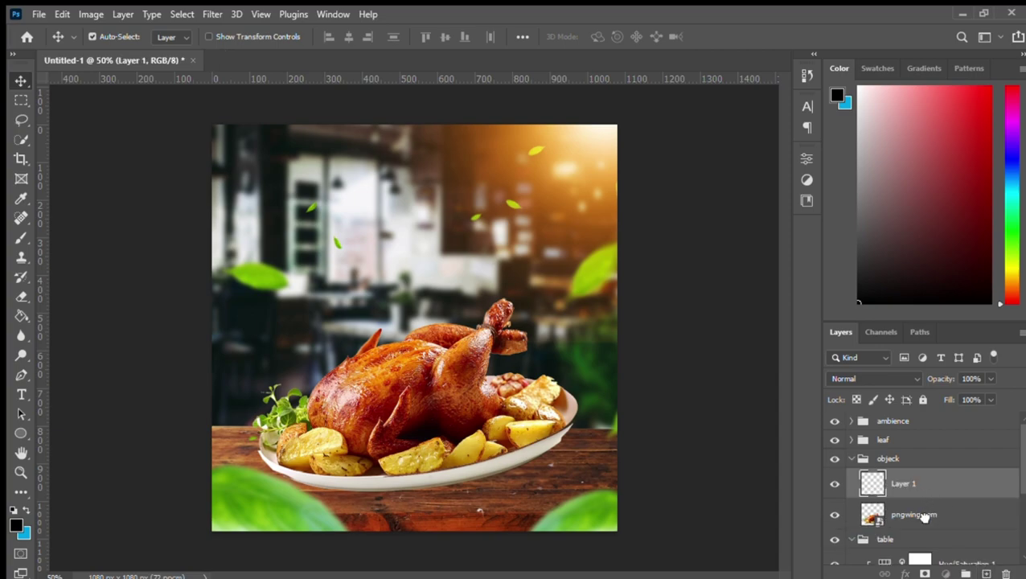
pyautogui.click(19, 236)
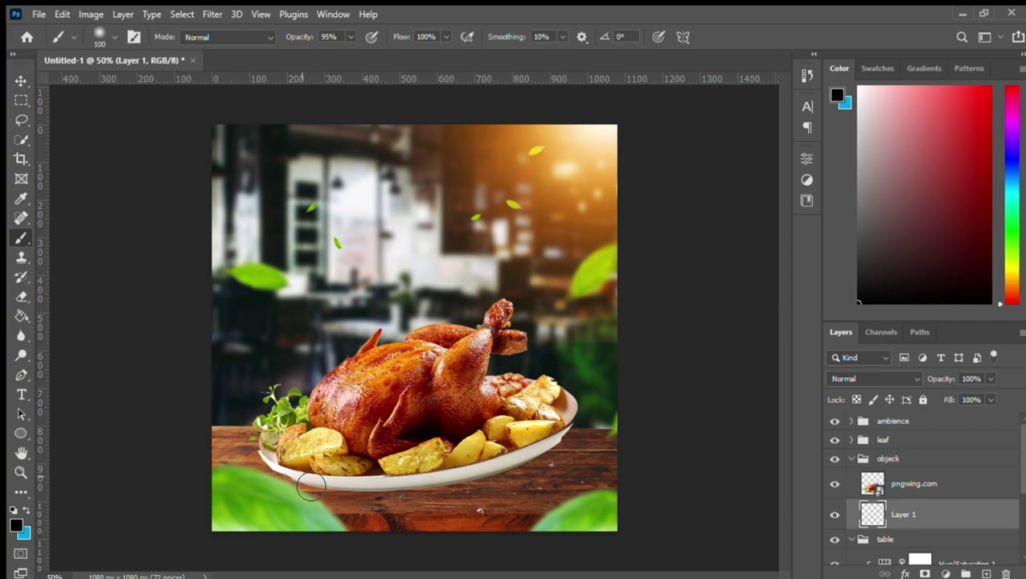
pyautogui.moveTo(299, 492)
pyautogui.mouseDown()
pyautogui.moveTo(379, 497)
pyautogui.moveTo(502, 471)
pyautogui.moveTo(569, 440)
pyautogui.moveTo(511, 468)
pyautogui.mouseUp()
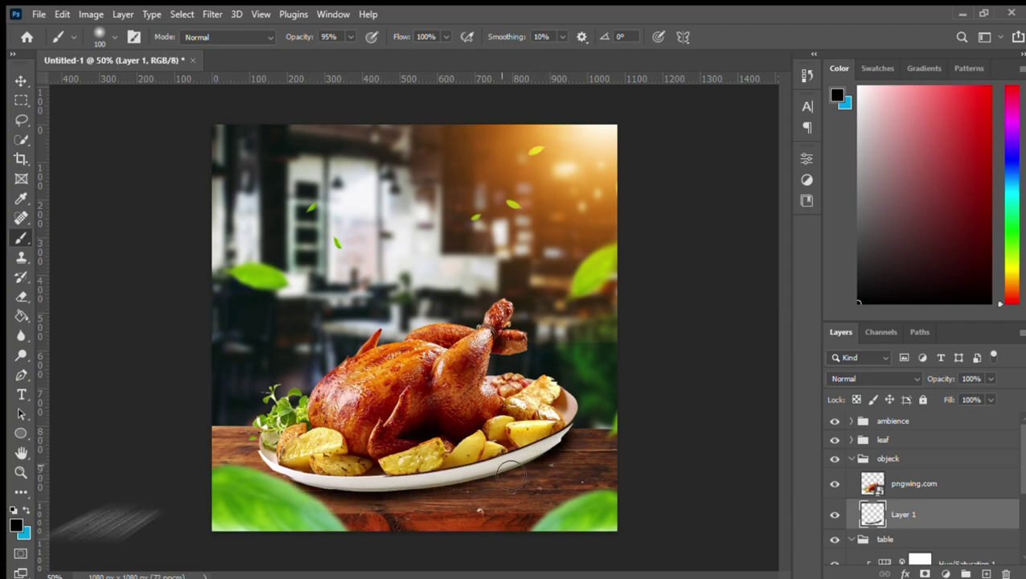
pyautogui.hotkey('ctrl', 'z')
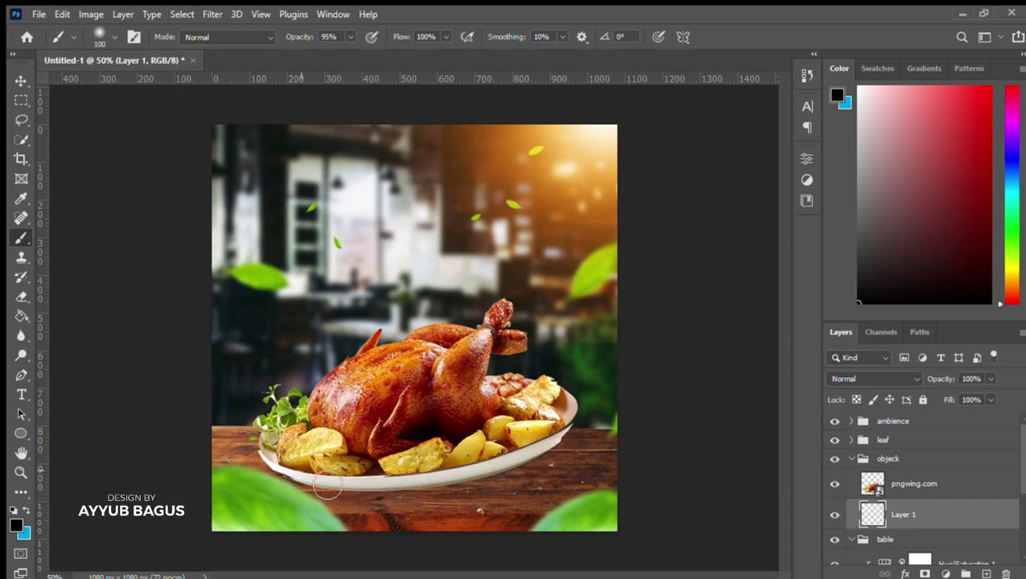
pyautogui.moveTo(383, 494)
pyautogui.mouseDown()
pyautogui.moveTo(568, 442)
pyautogui.moveTo(492, 477)
pyautogui.moveTo(388, 491)
pyautogui.moveTo(331, 488)
pyautogui.moveTo(283, 467)
pyautogui.mouseUp()
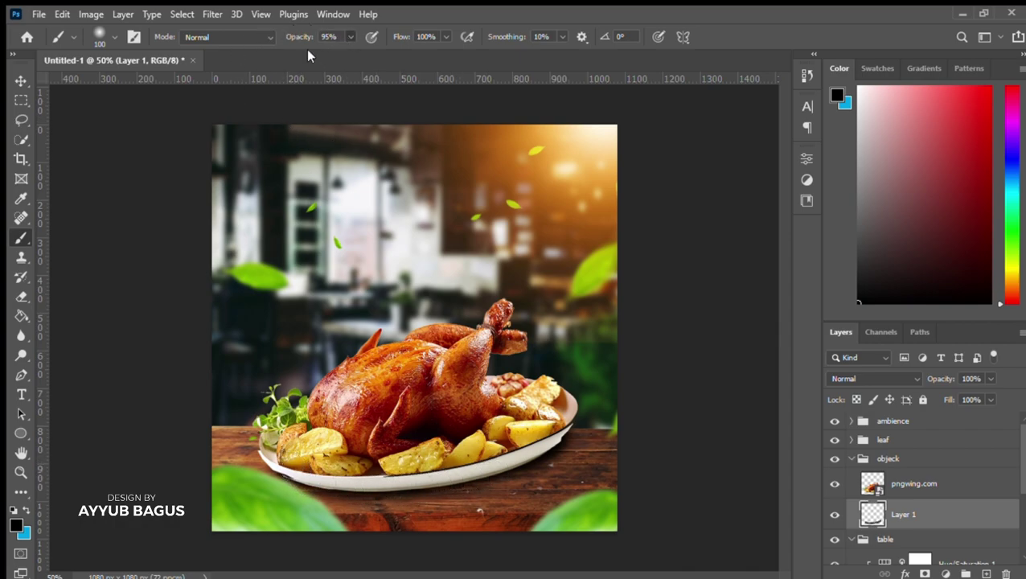
# Lower the brush opacity to 29% and deepen the soft shadow beneath the plate
pyautogui.press('2')
pyautogui.press('9')
pyautogui.moveTo(347, 497)
pyautogui.mouseDown()
pyautogui.moveTo(426, 501)
pyautogui.moveTo(504, 481)
pyautogui.moveTo(563, 442)
pyautogui.moveTo(565, 460)
pyautogui.moveTo(494, 499)
pyautogui.moveTo(378, 499)
pyautogui.moveTo(315, 491)
pyautogui.moveTo(285, 471)
pyautogui.moveTo(361, 488)
pyautogui.moveTo(527, 475)
pyautogui.moveTo(580, 453)
pyautogui.moveTo(446, 492)
pyautogui.moveTo(336, 497)
pyautogui.mouseUp()
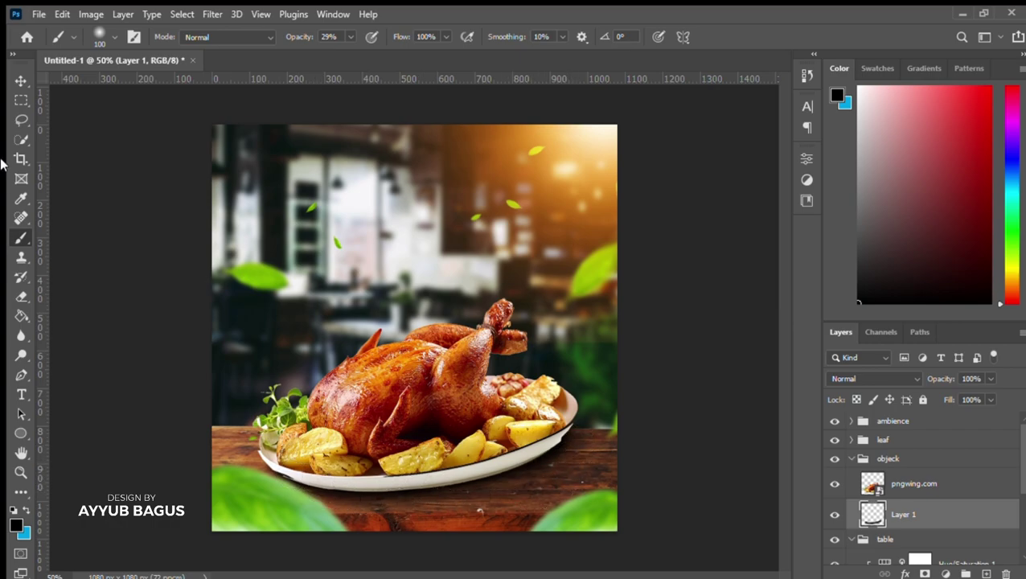
pyautogui.click(18, 82)
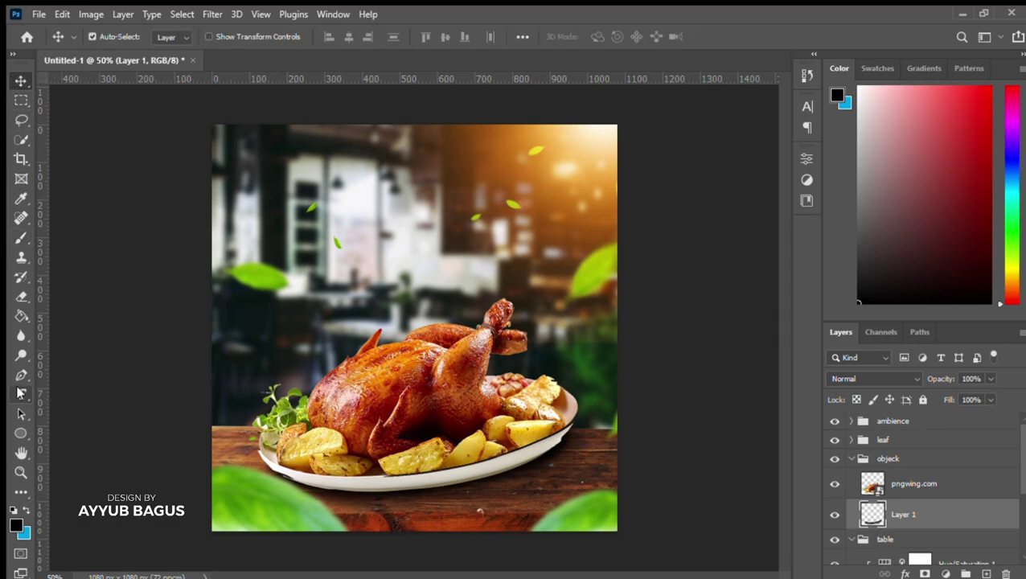
# Reposition the chicken plate and its shadow, and save the poster as chicken panggang.psd
pyautogui.press('t')
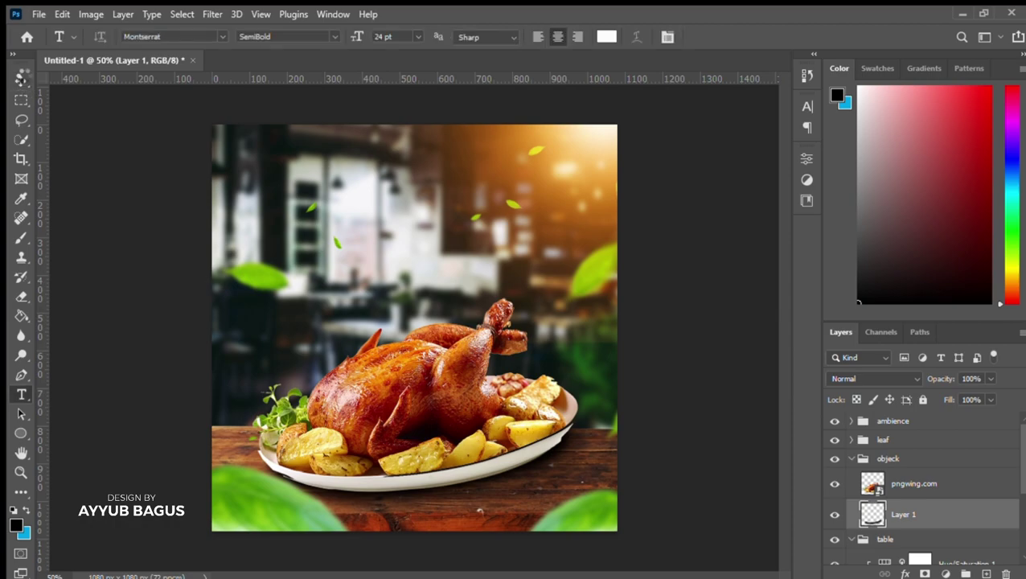
pyautogui.click(20, 79)
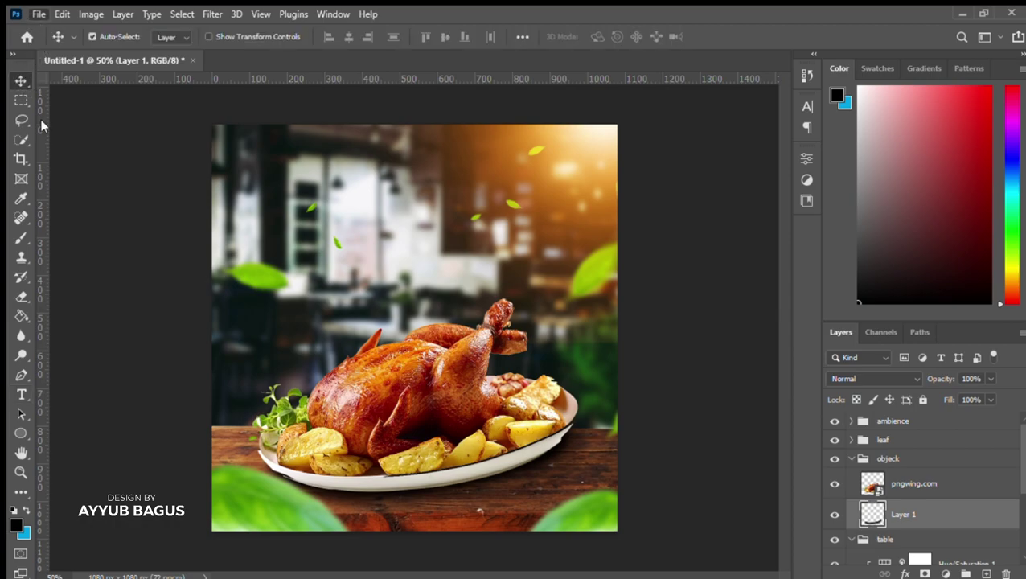
pyautogui.moveTo(95, 234); pyautogui.dragTo(332, 327)
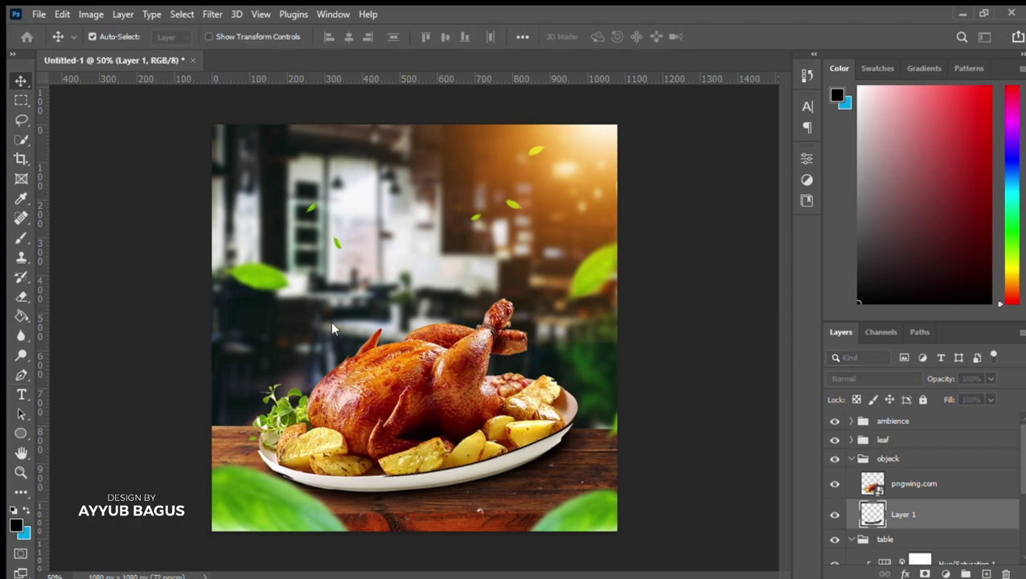
pyautogui.moveTo(583, 441); pyautogui.dragTo(579, 426)
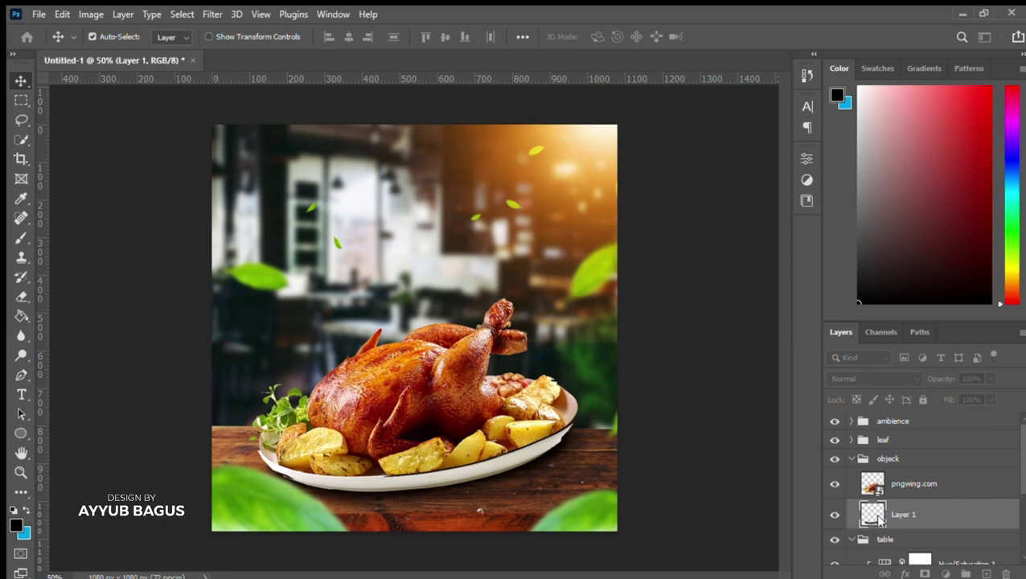
pyautogui.press('Return')
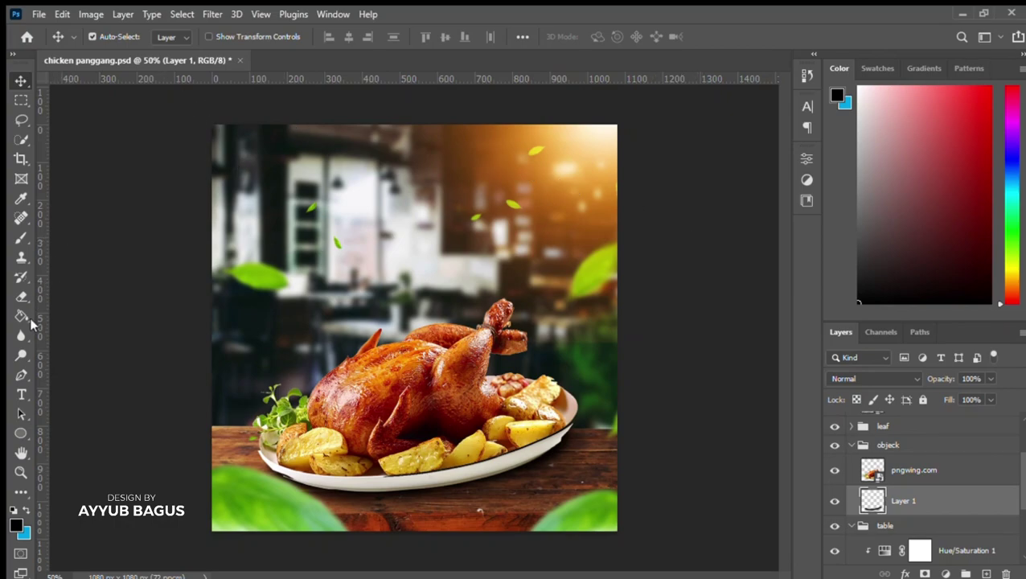
# Type a white 'Special' headline near the top of the poster
pyautogui.click(21, 394)
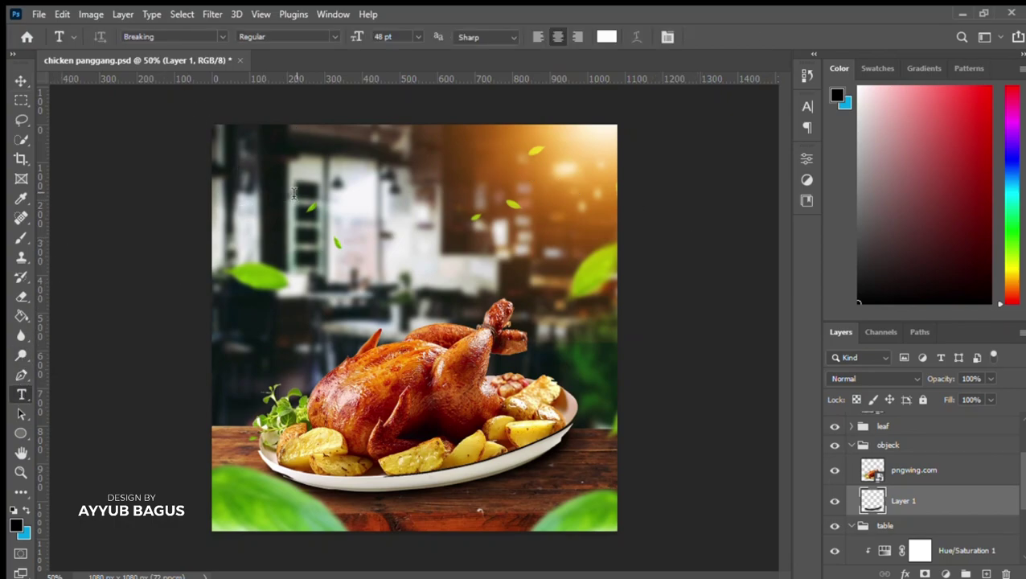
pyautogui.click(297, 193)
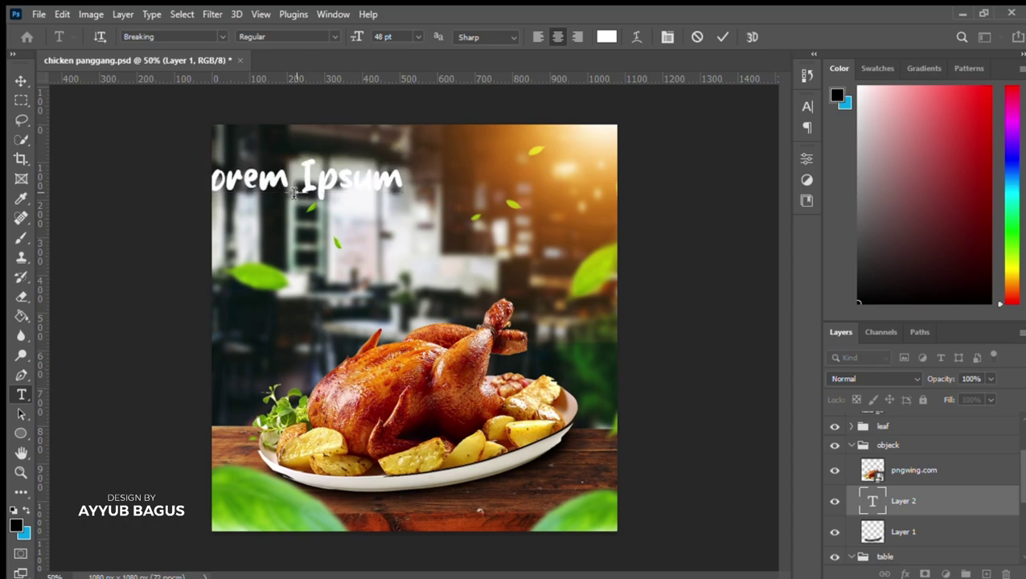
pyautogui.write('Special')
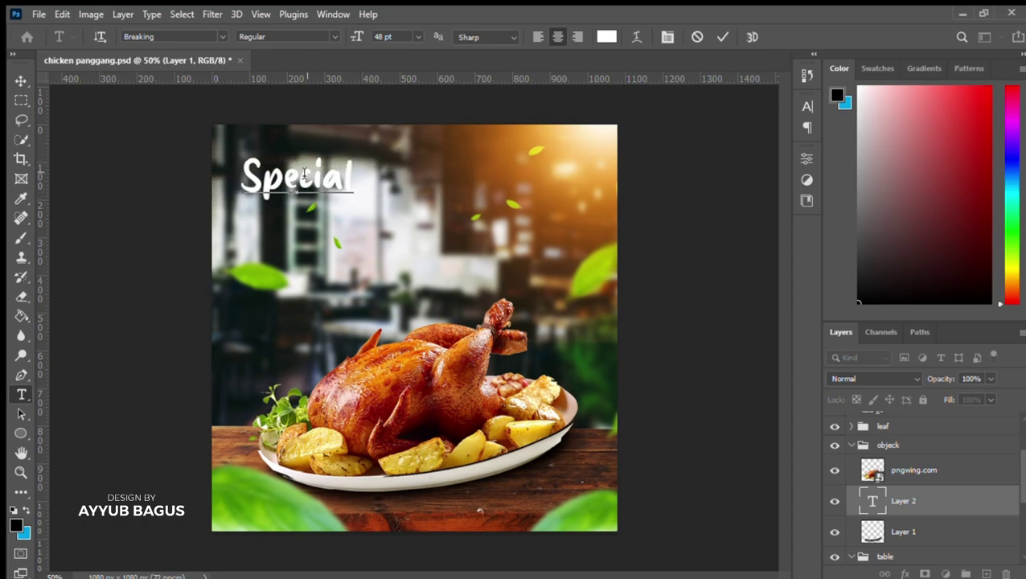
pyautogui.click(21, 80)
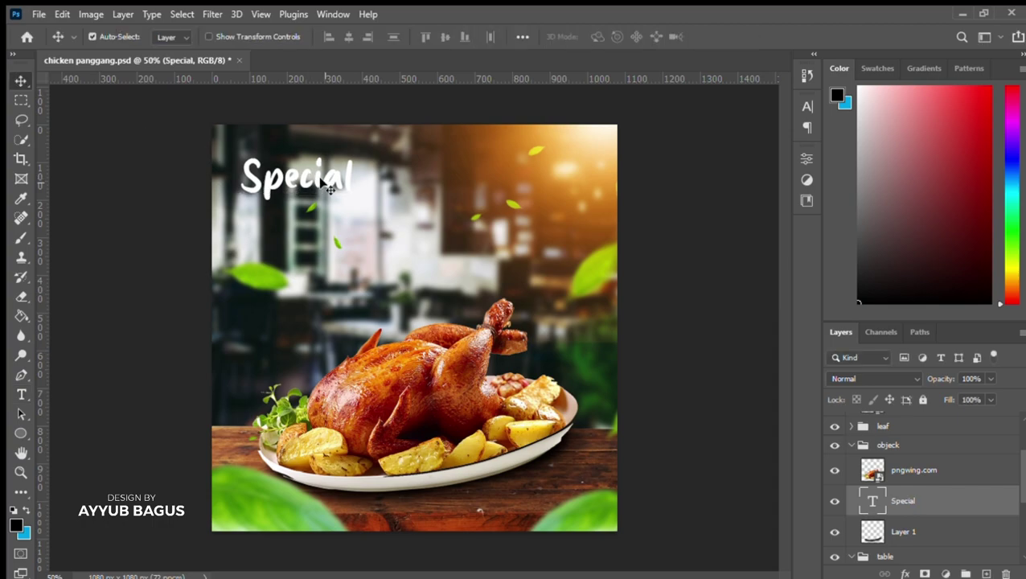
pyautogui.moveTo(330, 189); pyautogui.dragTo(508, 265)
# Scale 'Special' up to about 224% and duplicate its layer
pyautogui.hotkey('ctrl', 't')
pyautogui.moveTo(368, 222)
pyautogui.mouseDown()
pyautogui.moveTo(460, 216)
pyautogui.moveTo(421, 218)
pyautogui.mouseUp()
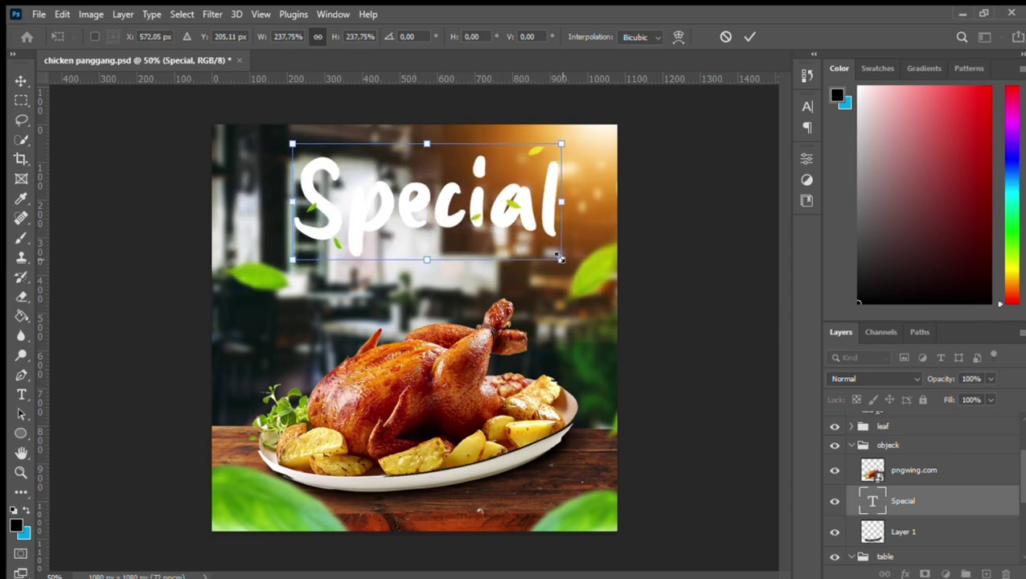
pyautogui.moveTo(562, 262); pyautogui.dragTo(545, 254)
pyautogui.press('Return')
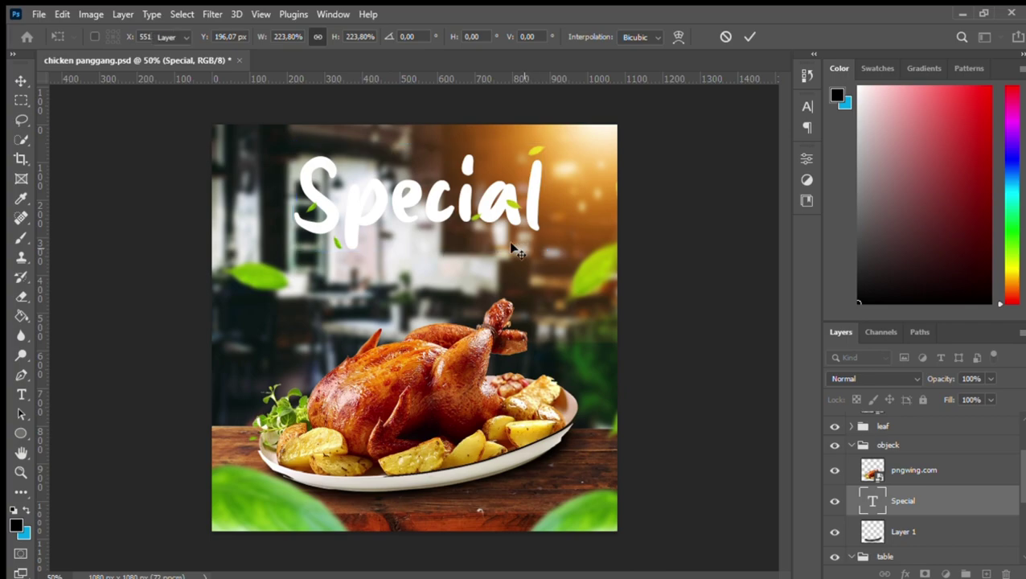
pyautogui.hotkey('ctrl', 'j')
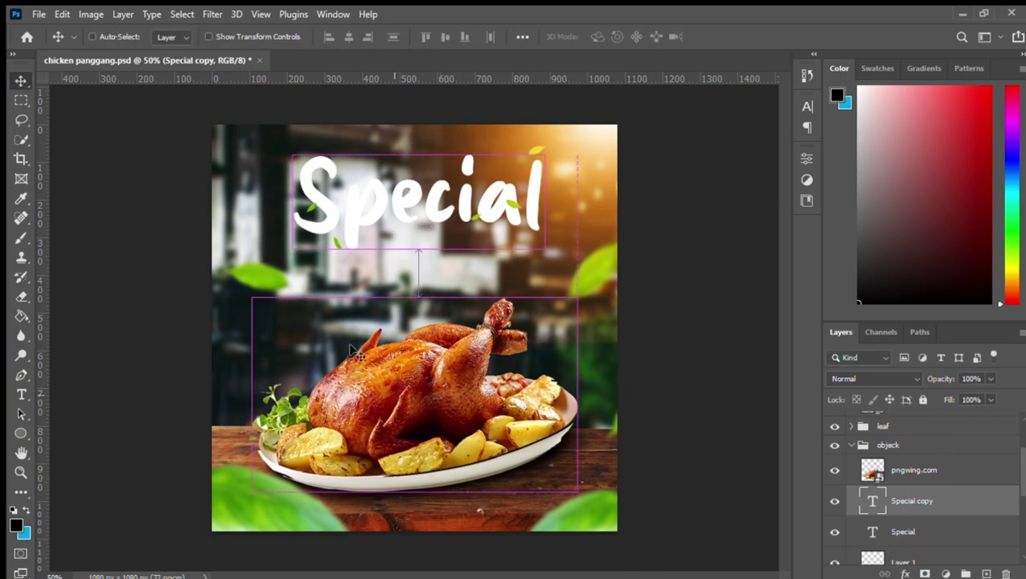
# Move the Special copy down beneath the original 'Special'
pyautogui.hotkey('ctrl', 't')
pyautogui.moveTo(362, 221); pyautogui.dragTo(364, 316)
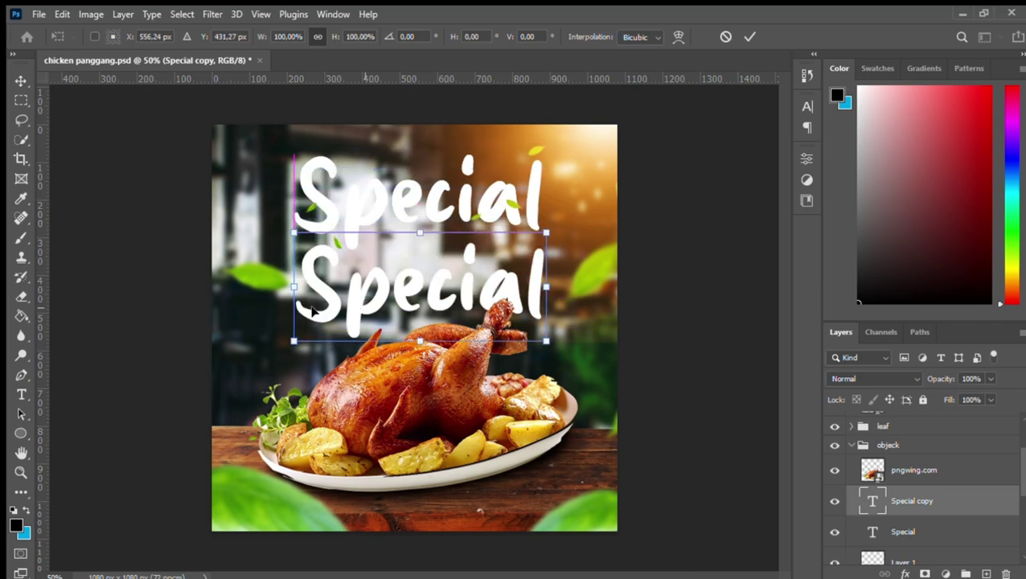
pyautogui.press('Return')
# Change the copy's text to 'Chicken' and hide the orange lens flare glow
pyautogui.doubleClick(335, 305)
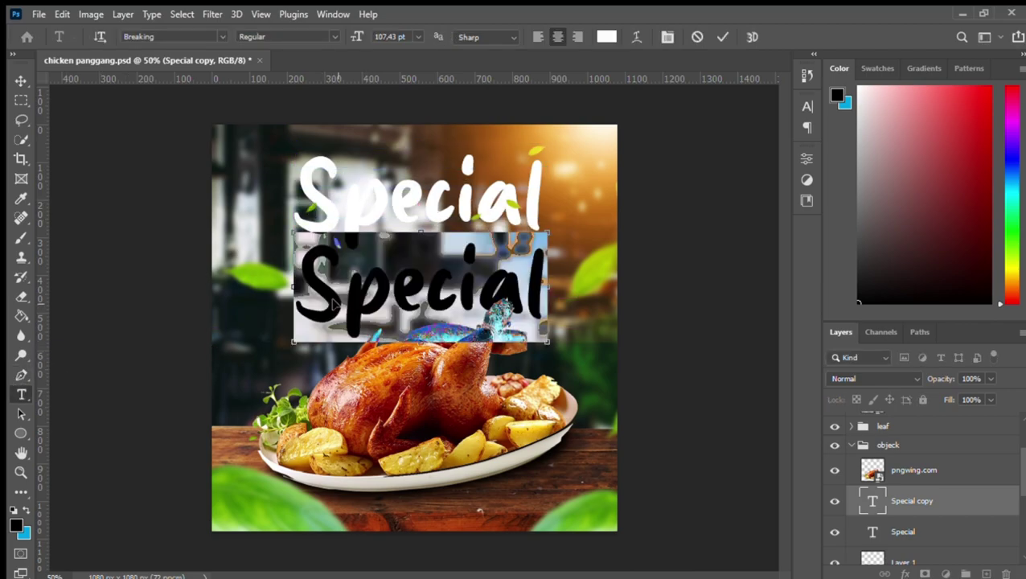
pyautogui.click(335, 306)
pyautogui.hotkey('ctrl', 'a')
pyautogui.write('Chick')
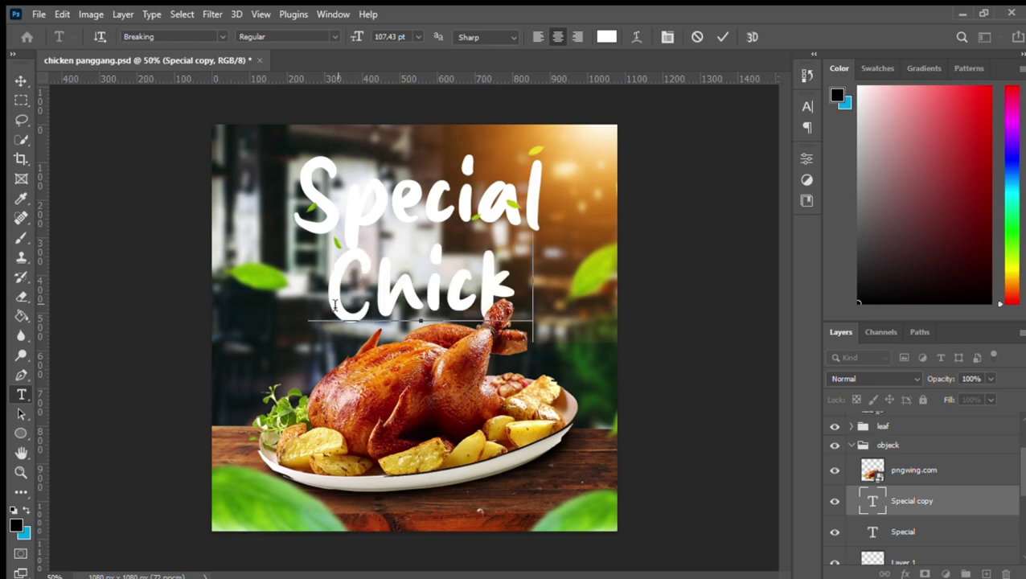
pyautogui.write('en')
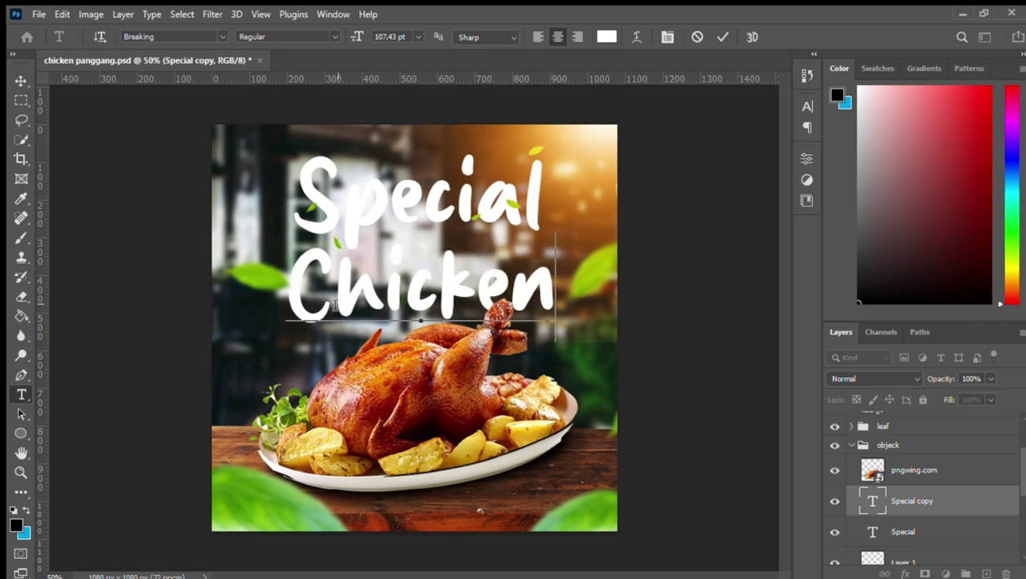
pyautogui.click(21, 81)
pyautogui.moveTo(373, 293); pyautogui.dragTo(366, 294)
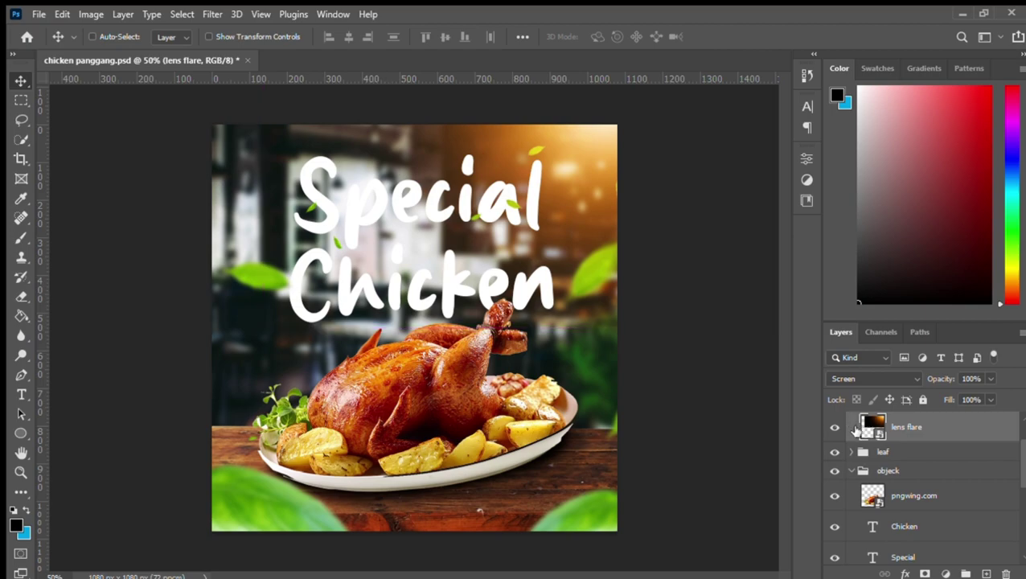
pyautogui.click(835, 427)
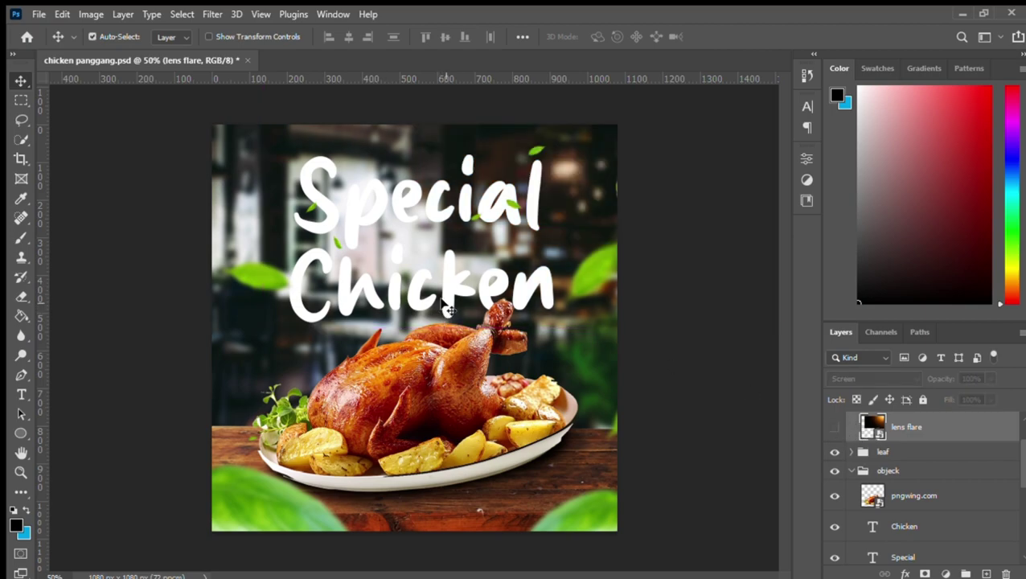
# Move the 'Chicken' line up closer to 'Special'
pyautogui.moveTo(446, 310); pyautogui.dragTo(436, 283)
pyautogui.click(371, 223)
pyautogui.click(371, 224)
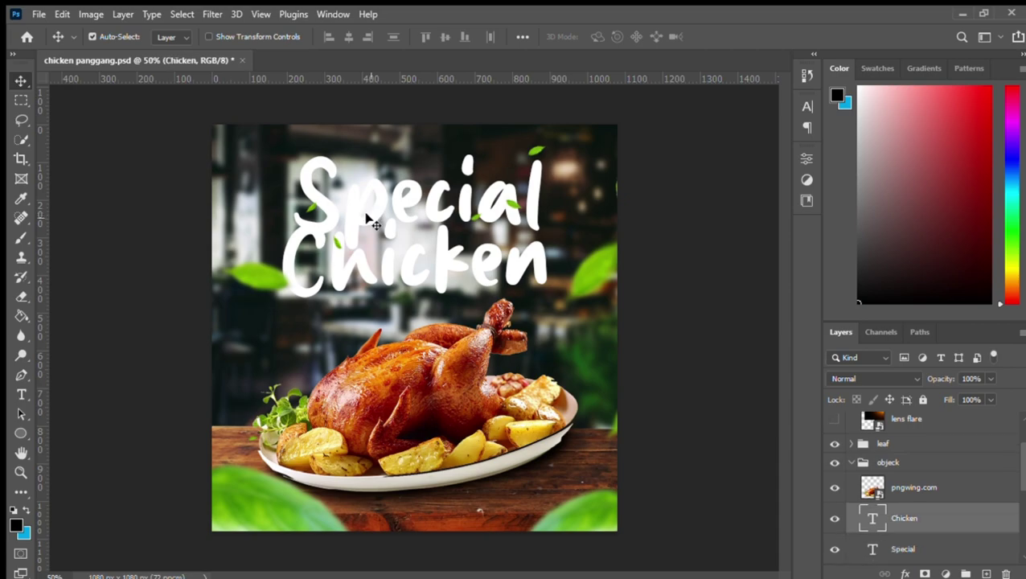
# Shrink 'Special' to about 69% and centre it above 'Chicken'
pyautogui.keyDown('ctrl'); pyautogui.click(371, 207); pyautogui.keyUp('ctrl')
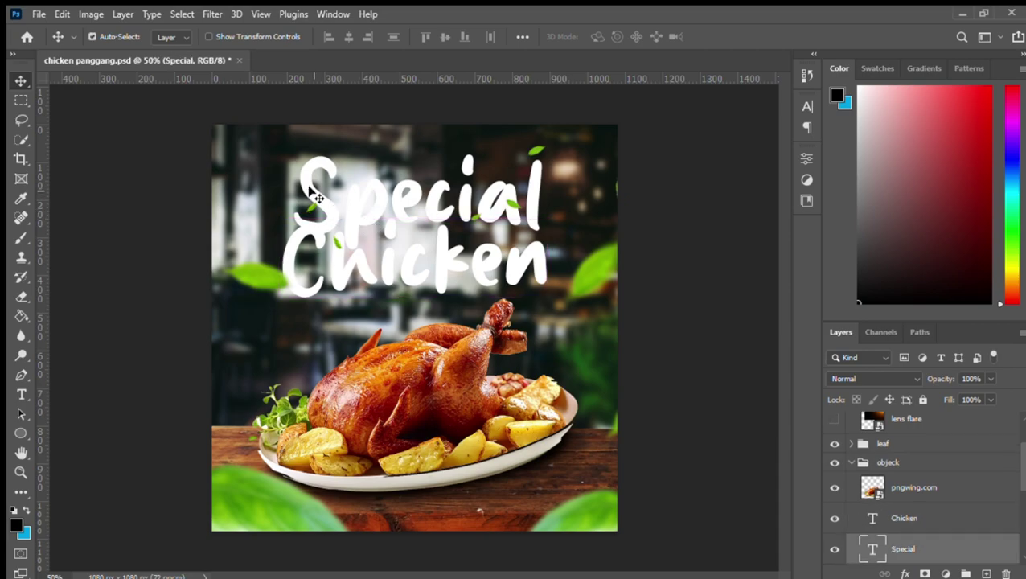
pyautogui.hotkey('ctrl', 't')
pyautogui.moveTo(538, 145); pyautogui.dragTo(467, 177)
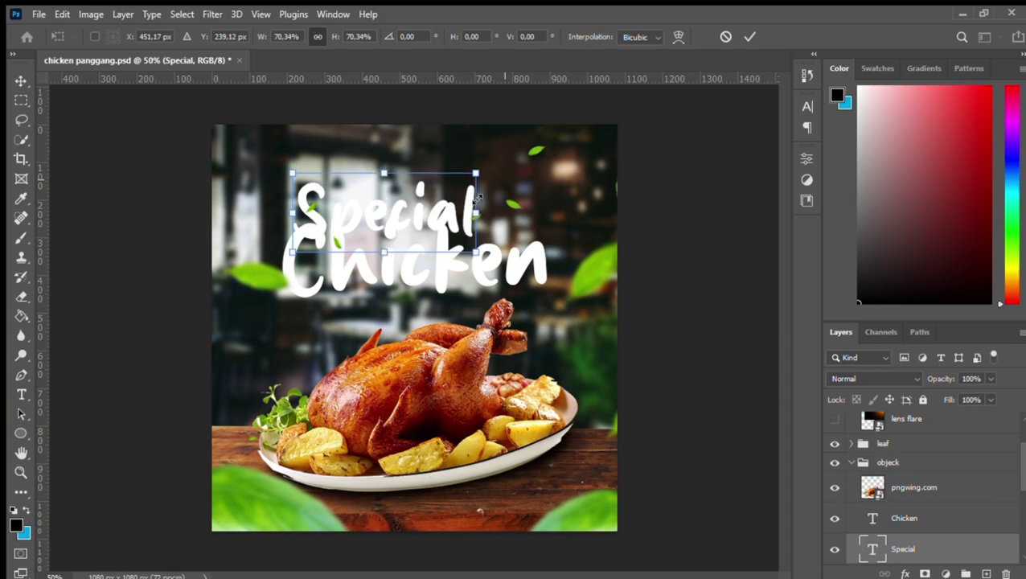
pyautogui.moveTo(373, 213); pyautogui.dragTo(409, 203)
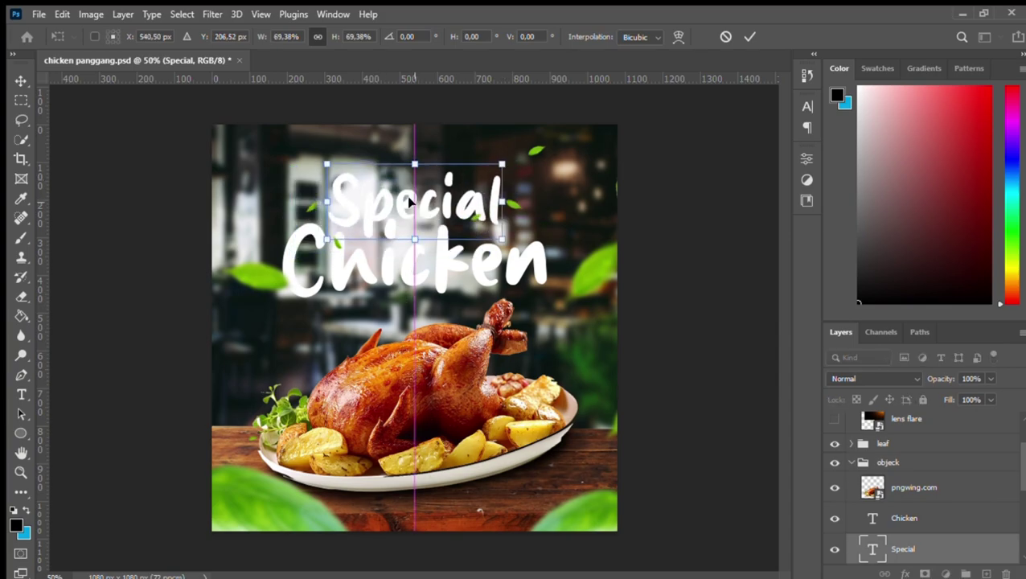
pyautogui.press('Return')
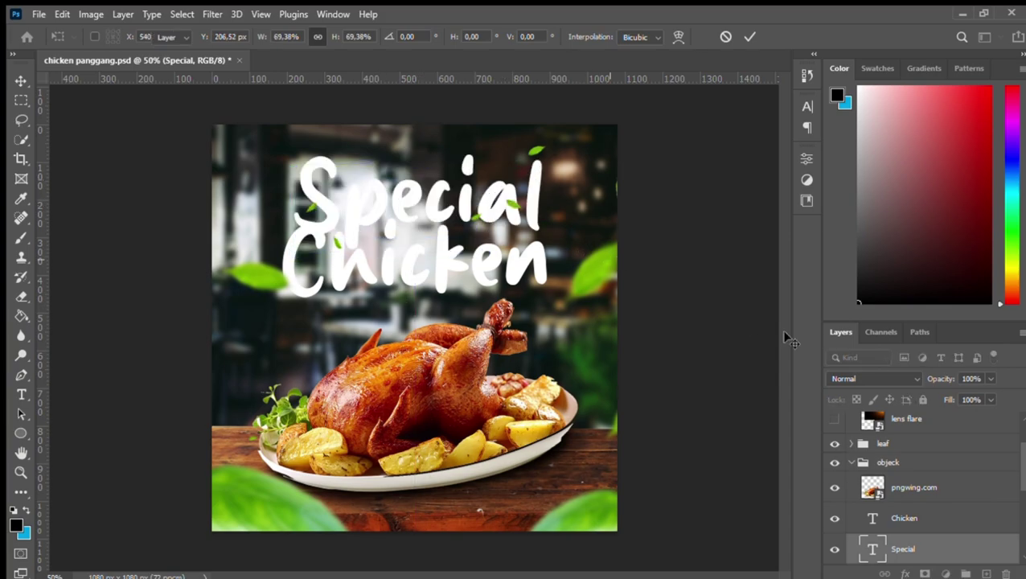
pyautogui.keyDown('shift'); pyautogui.click(942, 525); pyautogui.keyUp('shift')
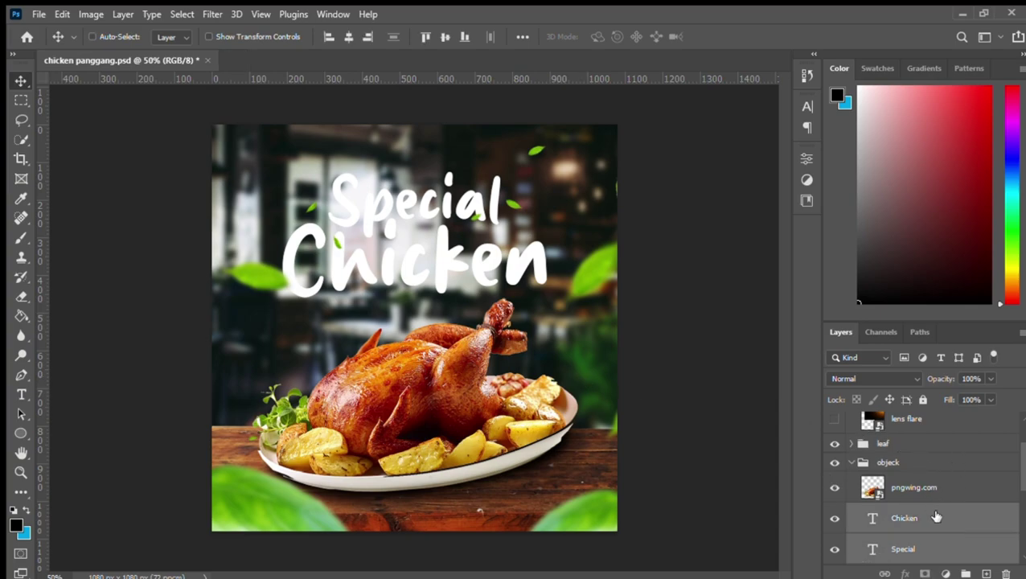
# Group the Special and Chicken text layers as 'teks' above the objeck group
pyautogui.hotkey('ctrl', 'g')
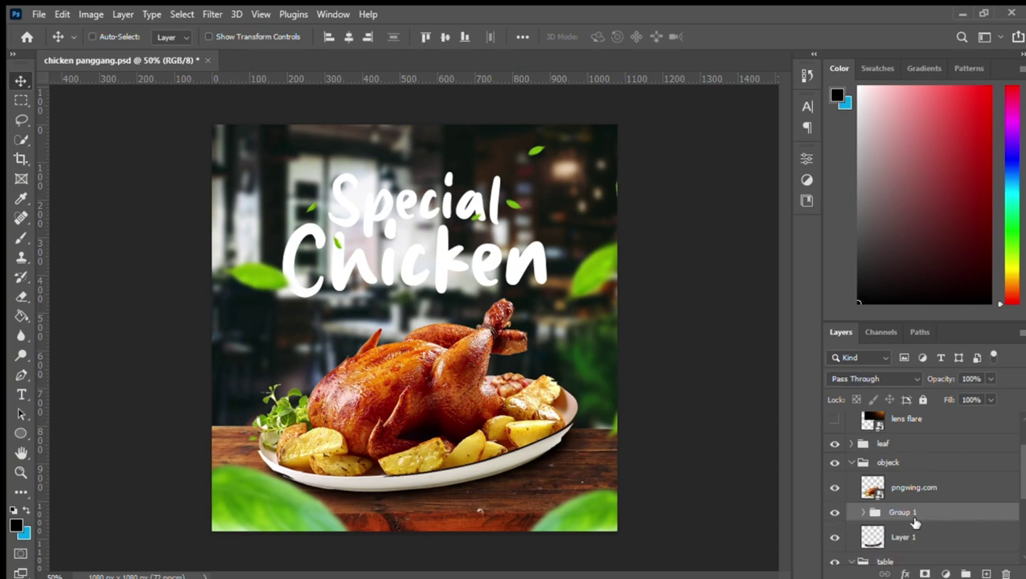
pyautogui.moveTo(900, 516); pyautogui.dragTo(898, 453)
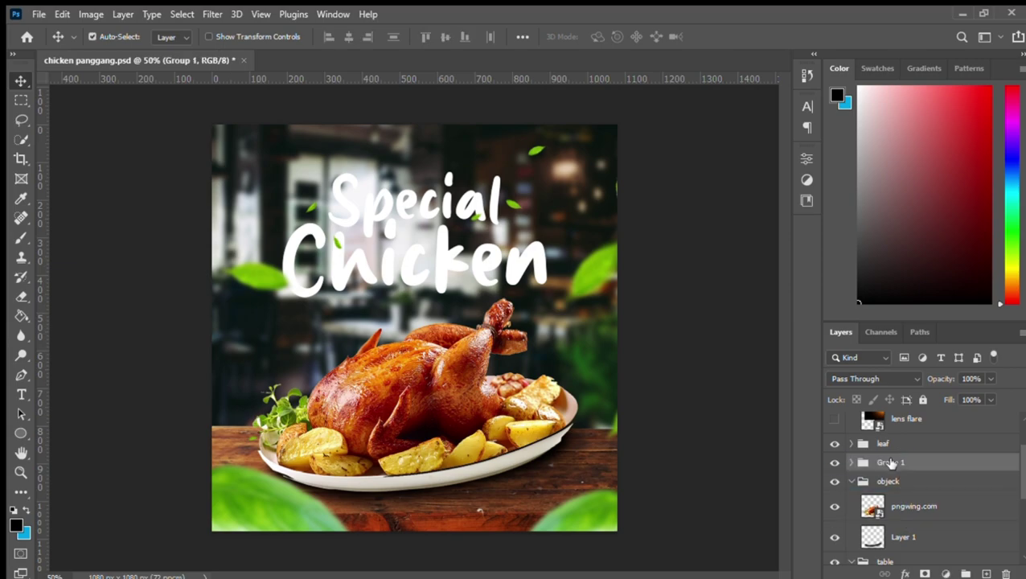
pyautogui.doubleClick(891, 462)
pyautogui.write('teks')
pyautogui.press('Return')
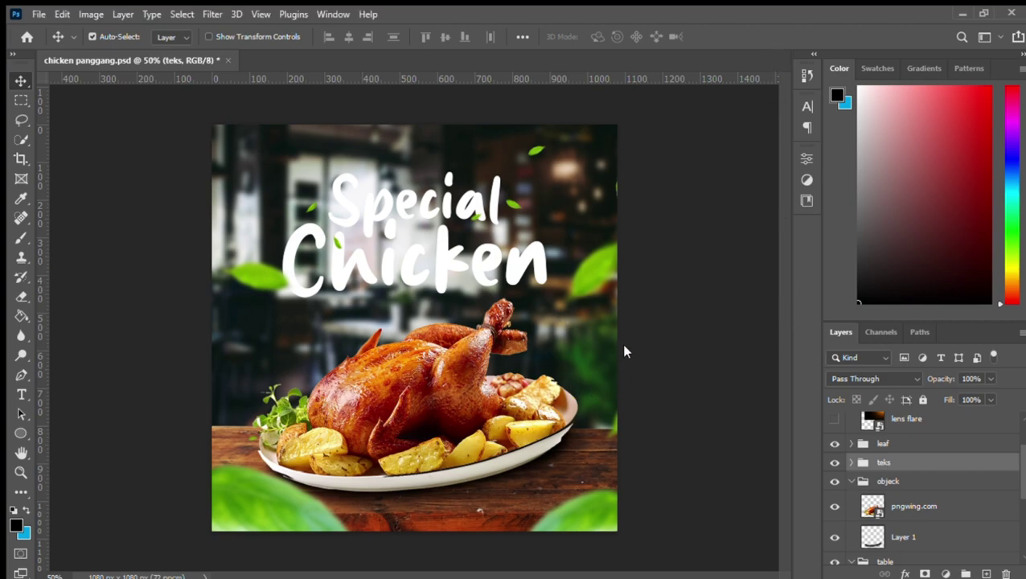
pyautogui.press('h')
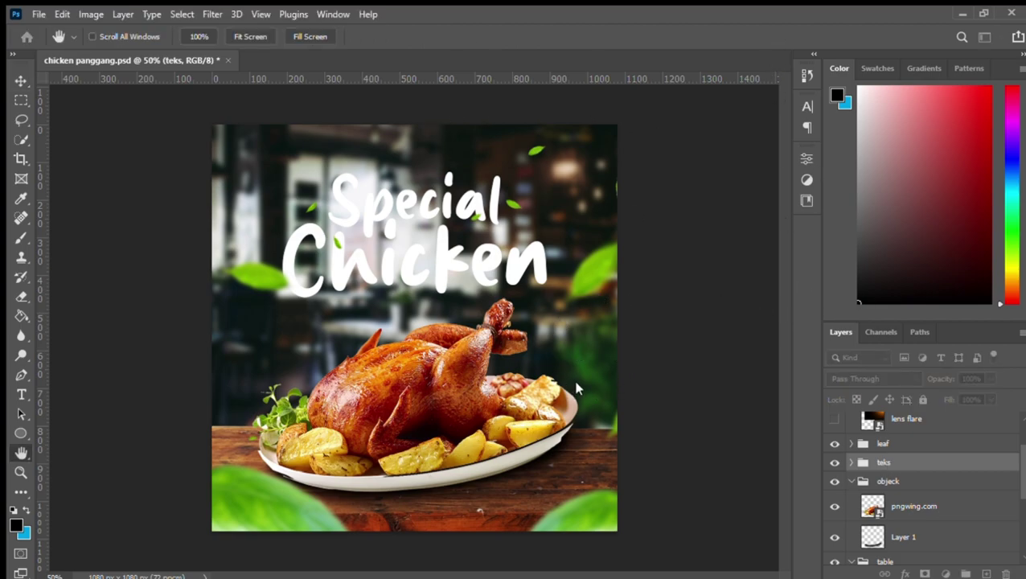
# Apply a Drop Shadow layer style to the teks headline group
pyautogui.hotkey('ctrl', 'shift', 'z')
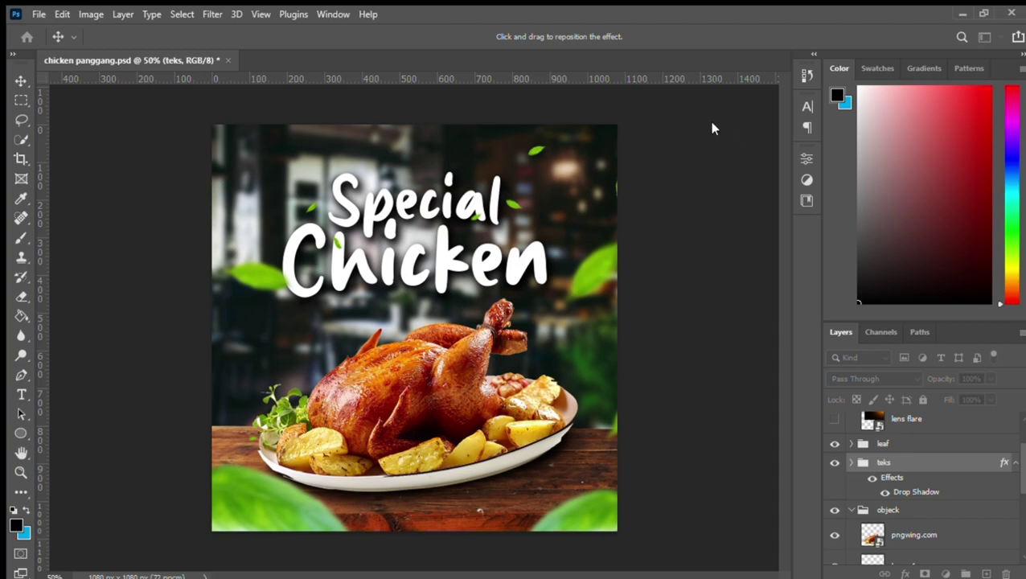
pyautogui.press('Return')
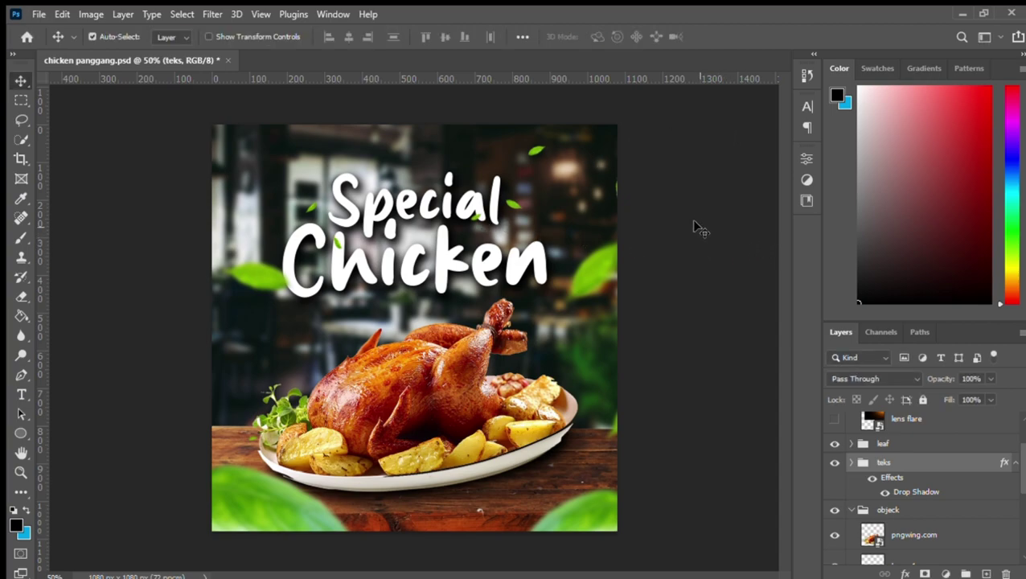
# Show the orange lens-flare glow again and give the headline's drop shadow a darker sampled colour
pyautogui.click(834, 418)
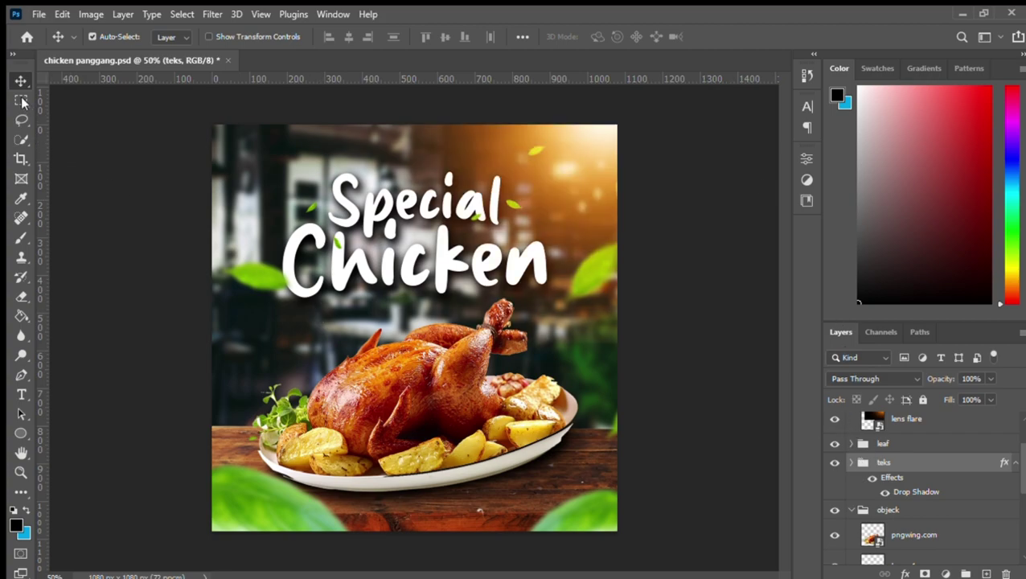
pyautogui.doubleClick(913, 491)
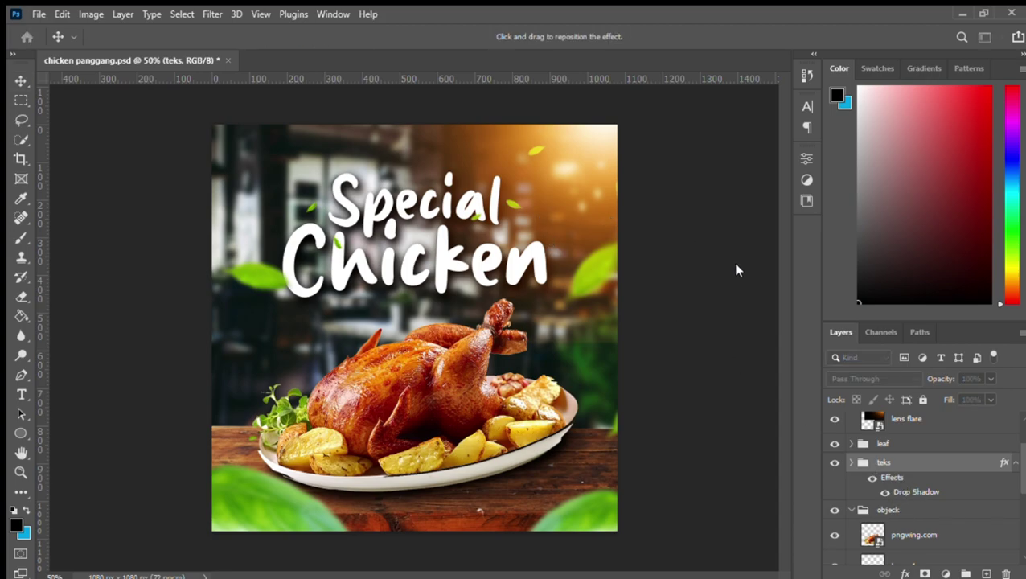
pyautogui.click(892, 329)
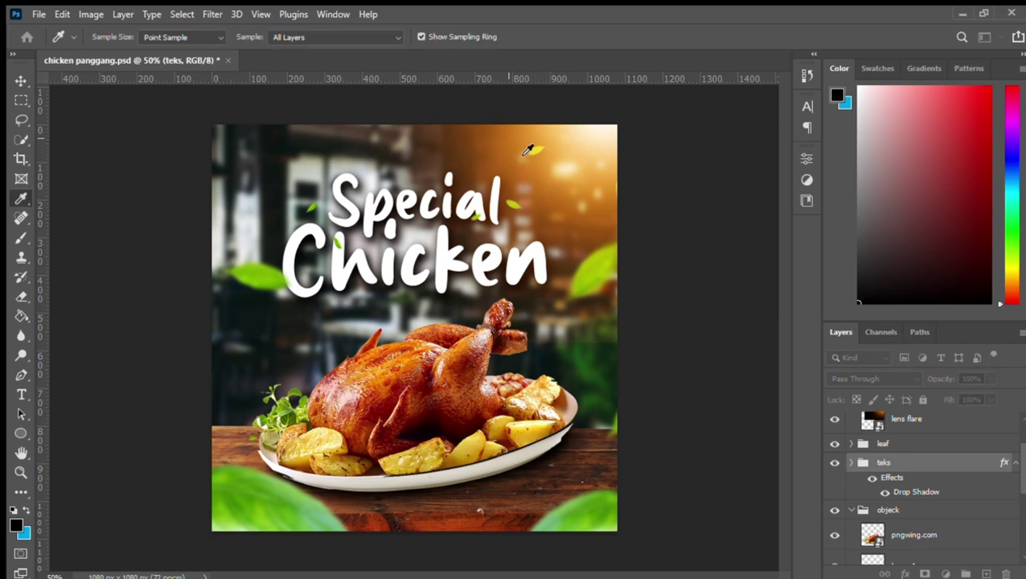
pyautogui.click(522, 152)
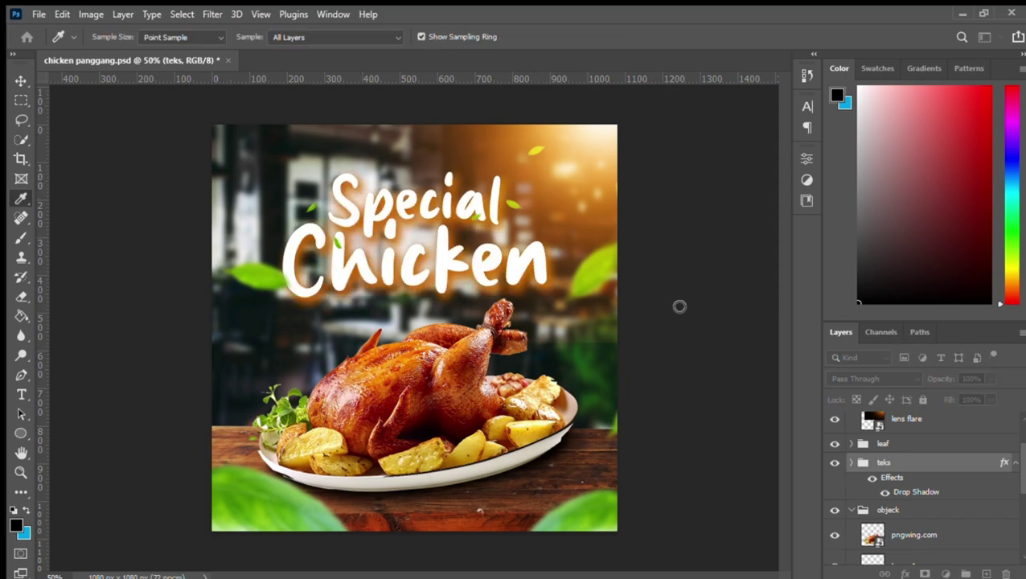
pyautogui.click(681, 372)
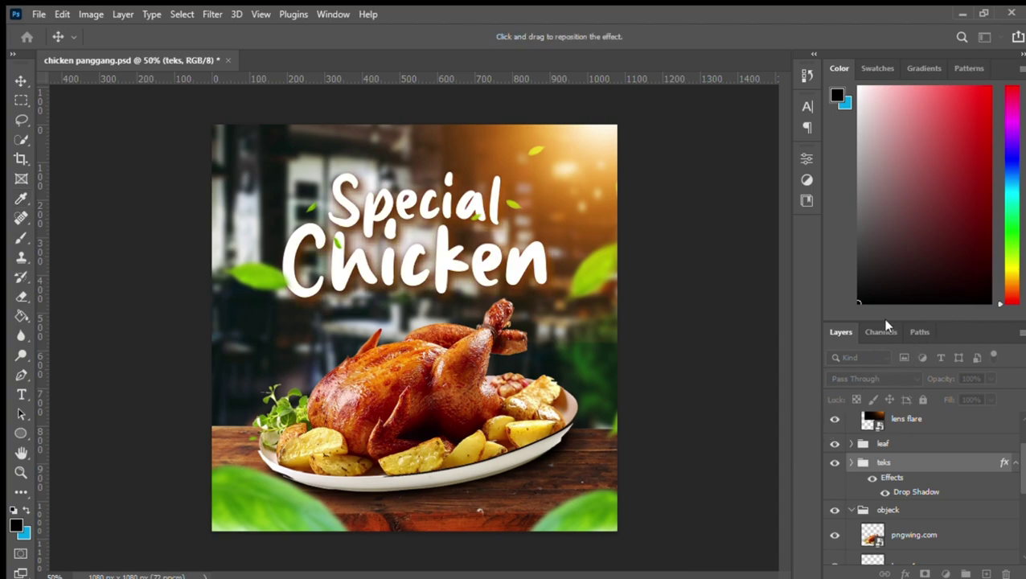
pyautogui.press('Return')
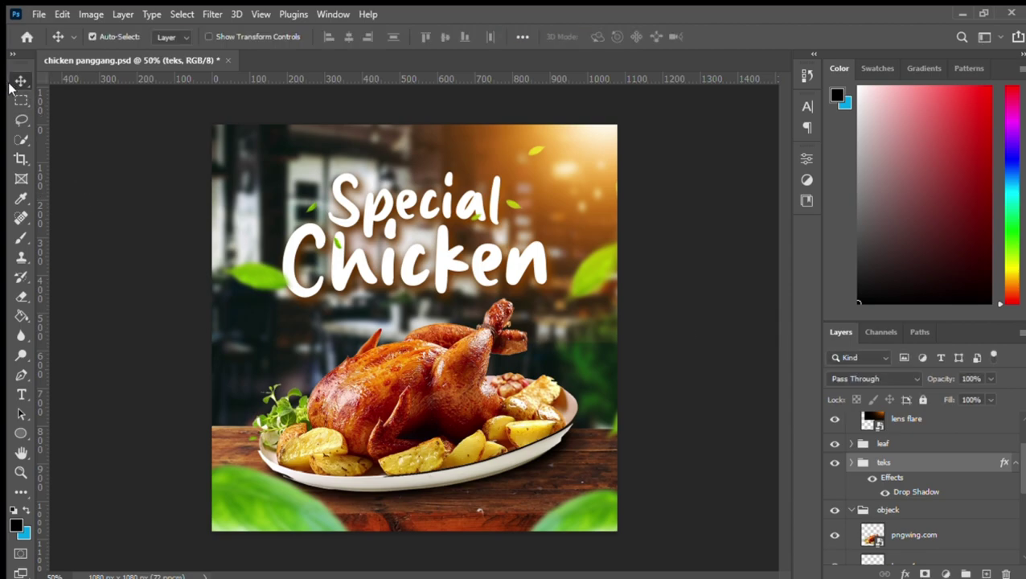
# Save the poster and add a bright orange Solid Color fill layer
pyautogui.hotkey('ctrl', 's')
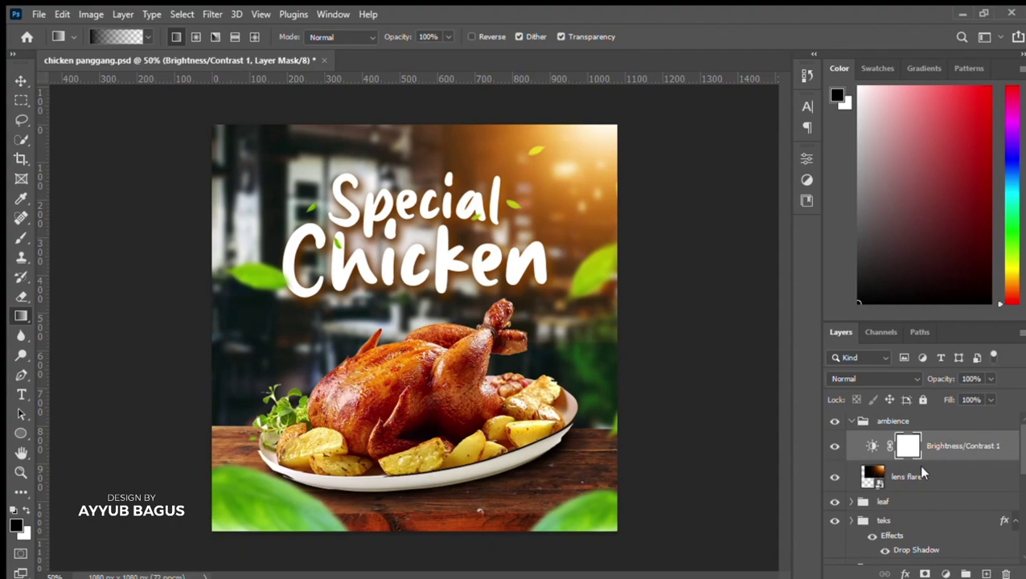
pyautogui.click(947, 573)
pyautogui.click(942, 306)
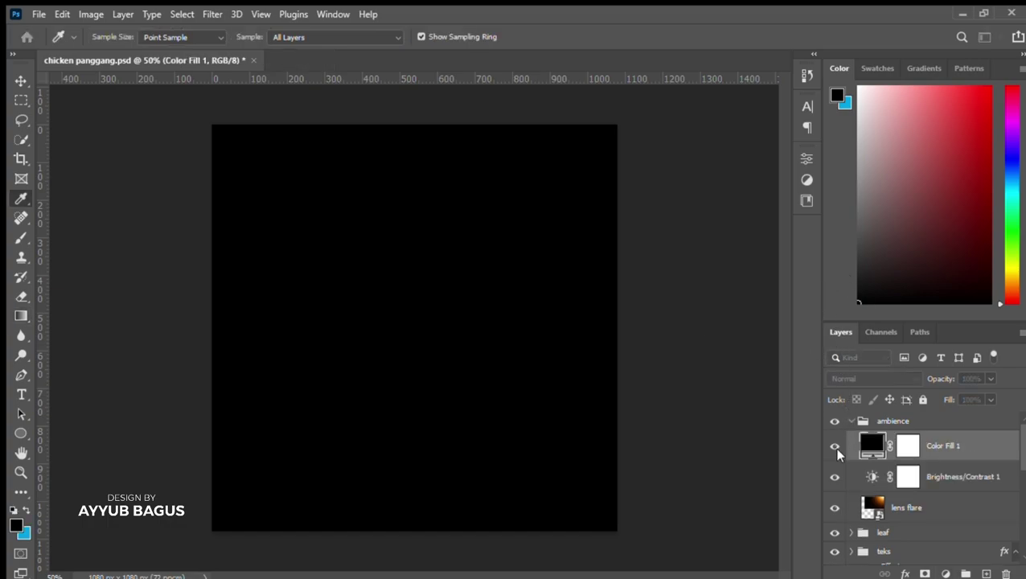
pyautogui.moveTo(816, 296)
pyautogui.mouseDown()
pyautogui.moveTo(812, 338)
pyautogui.moveTo(815, 292)
pyautogui.moveTo(850, 303)
pyautogui.mouseUp()
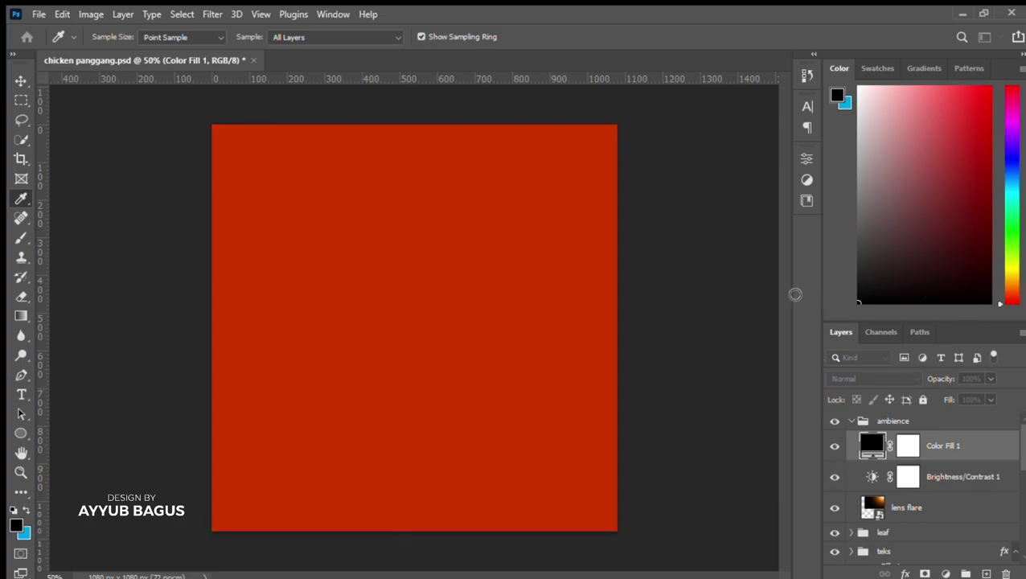
pyautogui.moveTo(794, 294); pyautogui.dragTo(819, 288)
pyautogui.click(836, 440)
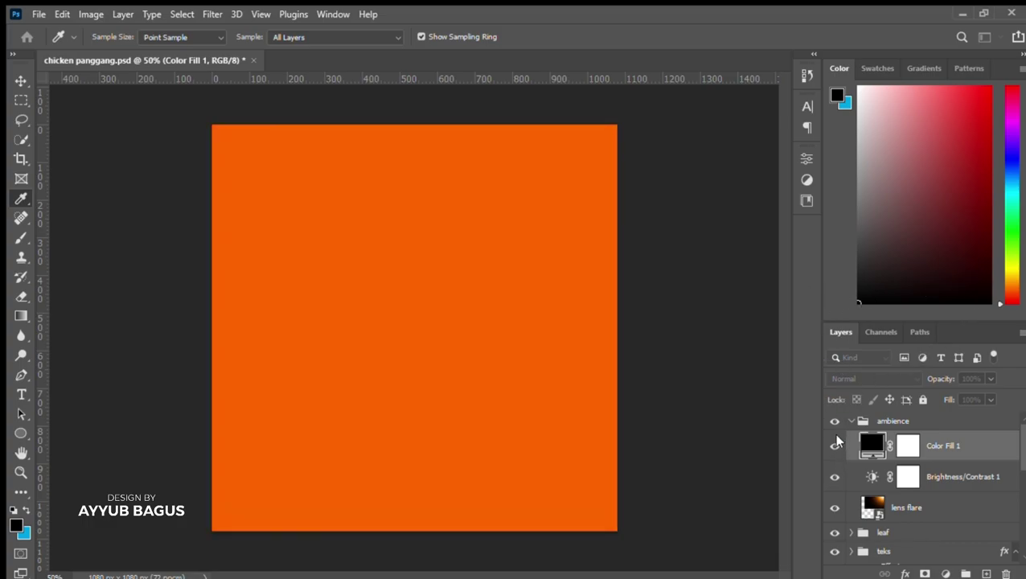
pyautogui.press('Return')
# Set the orange fill layer to Soft Light blend with 17% fill
pyautogui.press('g')
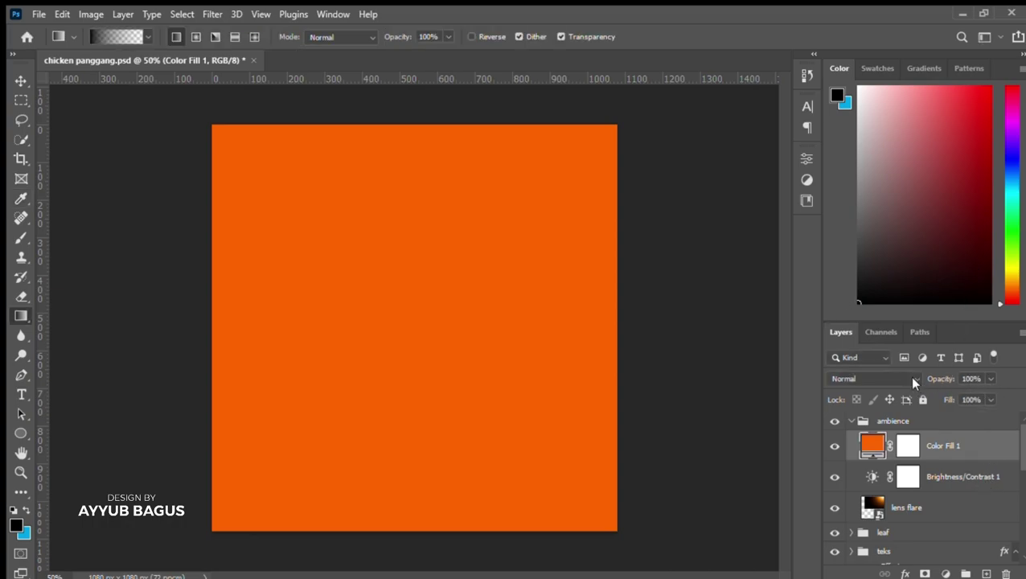
pyautogui.scroll(-10, 909, 378)
pyautogui.press('Down')
pyautogui.press('Down')
pyautogui.press('Down')
pyautogui.press('Down')
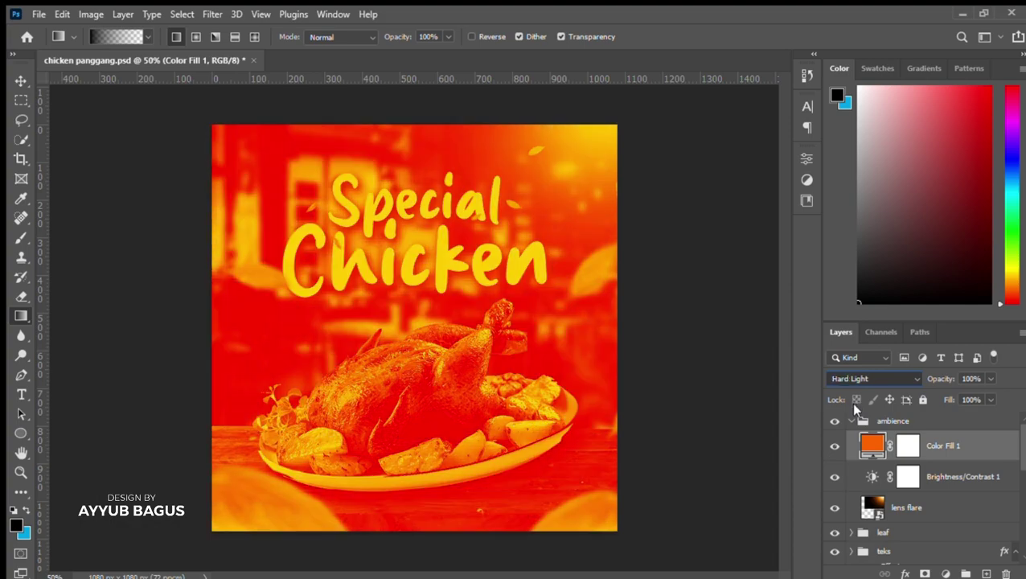
pyautogui.press('Up')
pyautogui.press('Up')
pyautogui.press('Down')
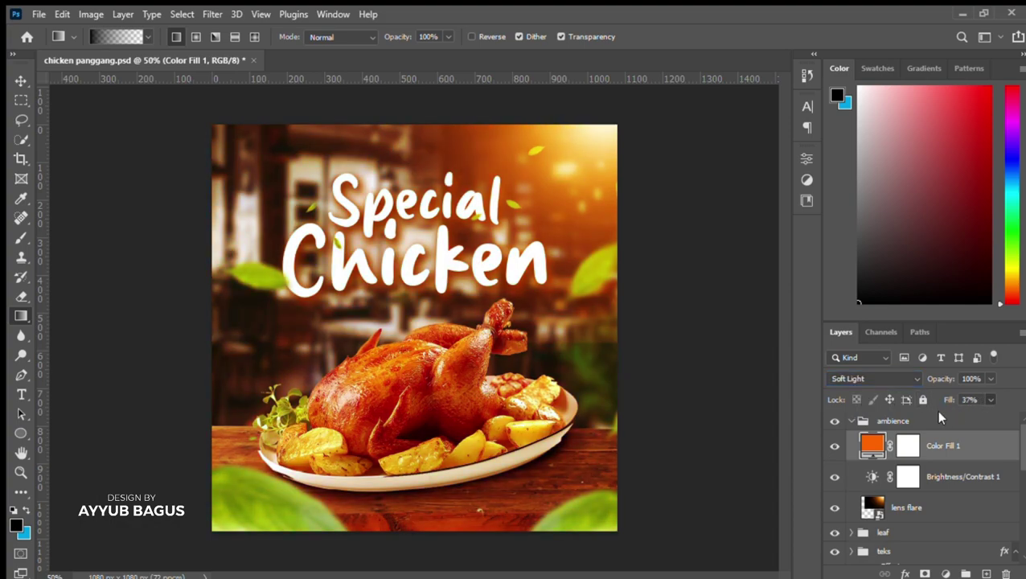
pyautogui.write('14')
pyautogui.press('BackSpace')
pyautogui.write('7')
pyautogui.click(949, 488)
# Resample a darker colour for the teks layer's drop shadow
pyautogui.scroll(-1, 880, 542)
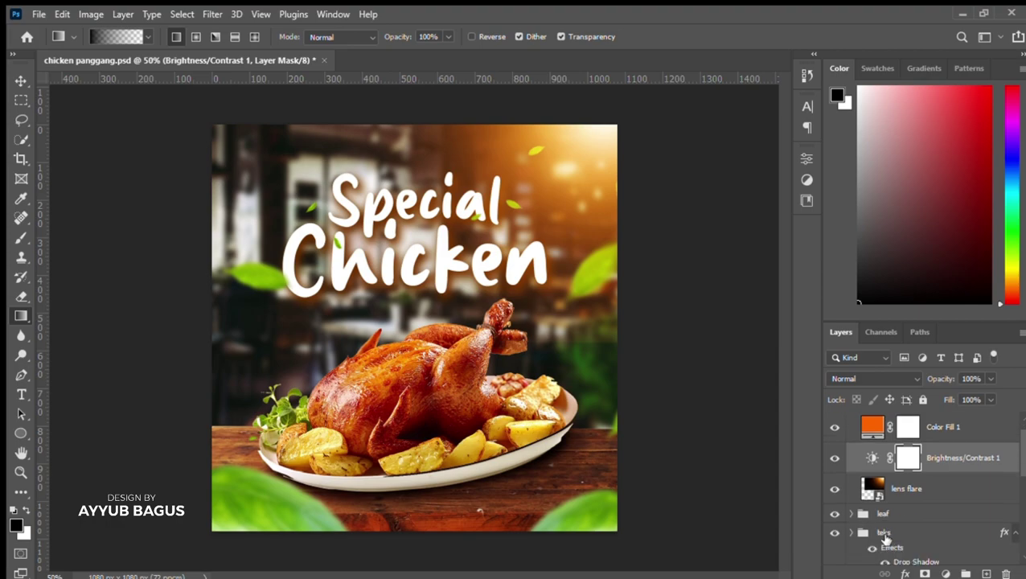
pyautogui.click(904, 551)
pyautogui.scroll(-2, 908, 531)
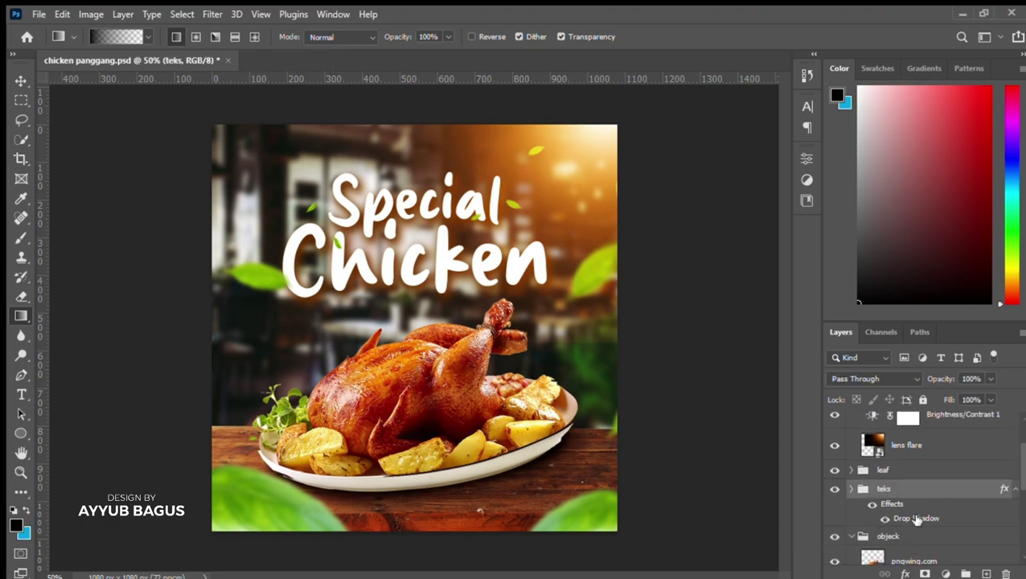
pyautogui.doubleClick(912, 518)
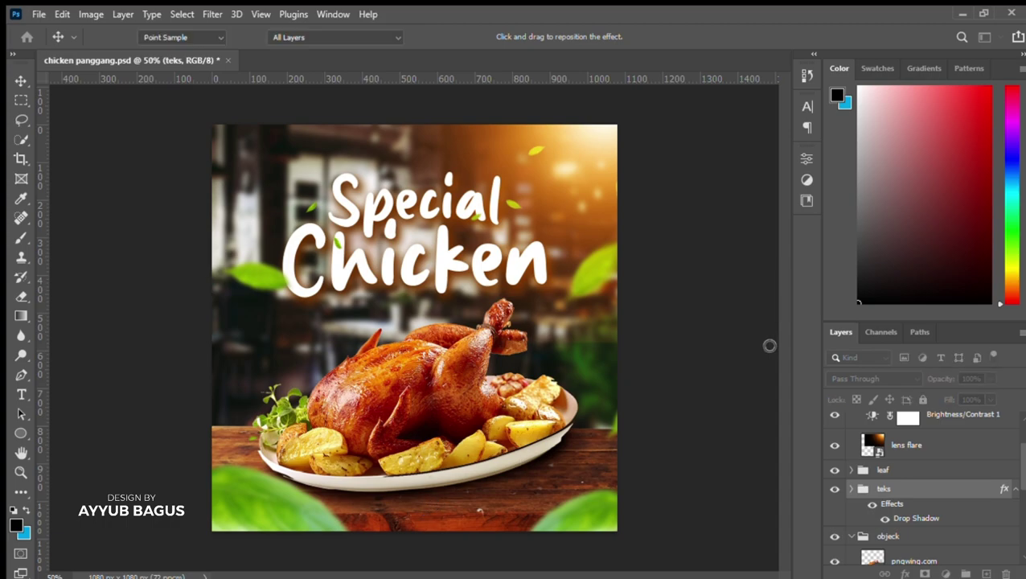
pyautogui.click(716, 458)
pyautogui.press('Return')
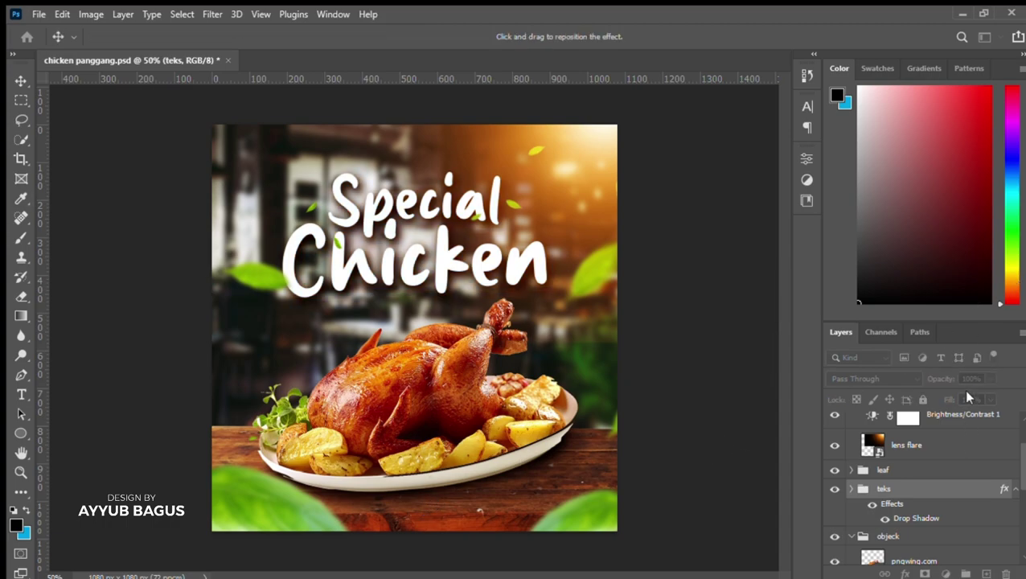
pyautogui.press('Return')
# Add a Color Lookup adjustment layer above Color Fill 1
pyautogui.scroll(2, 925, 457)
pyautogui.click(937, 439)
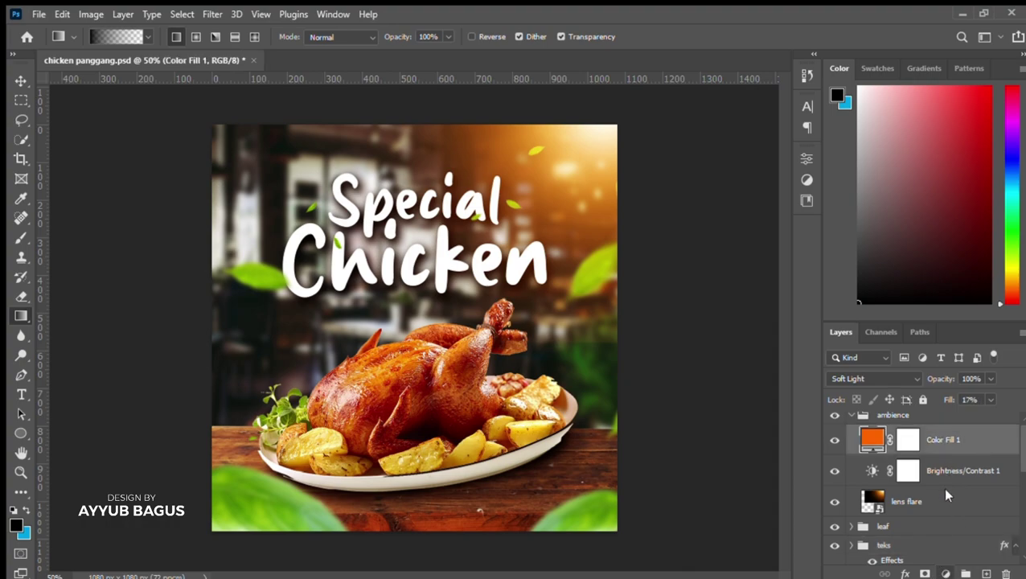
pyautogui.click(943, 485)
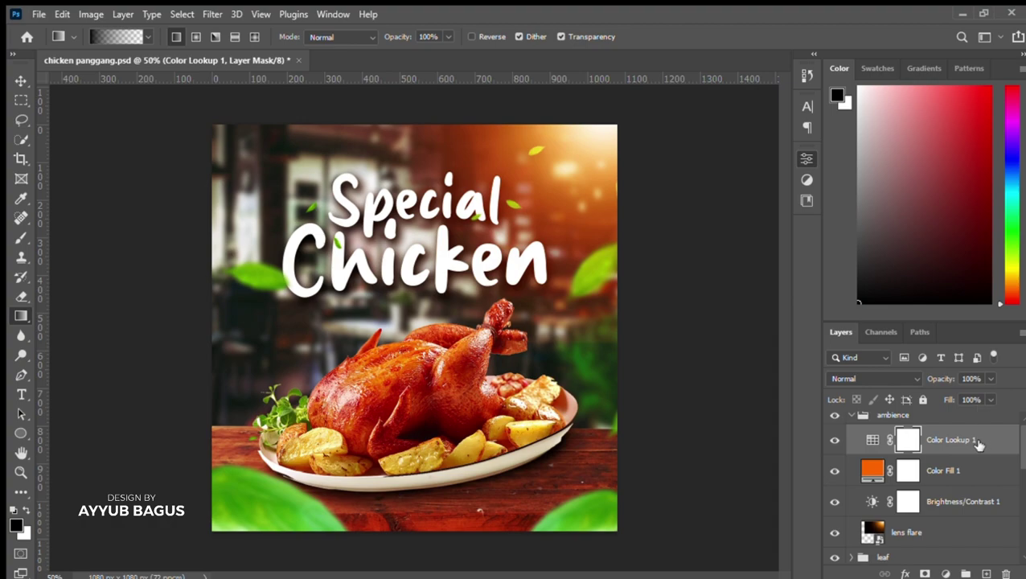
# Toggle the Color Lookup layer's visibility off and on to compare its effect
pyautogui.click(872, 440)
pyautogui.click(834, 439)
pyautogui.click(834, 440)
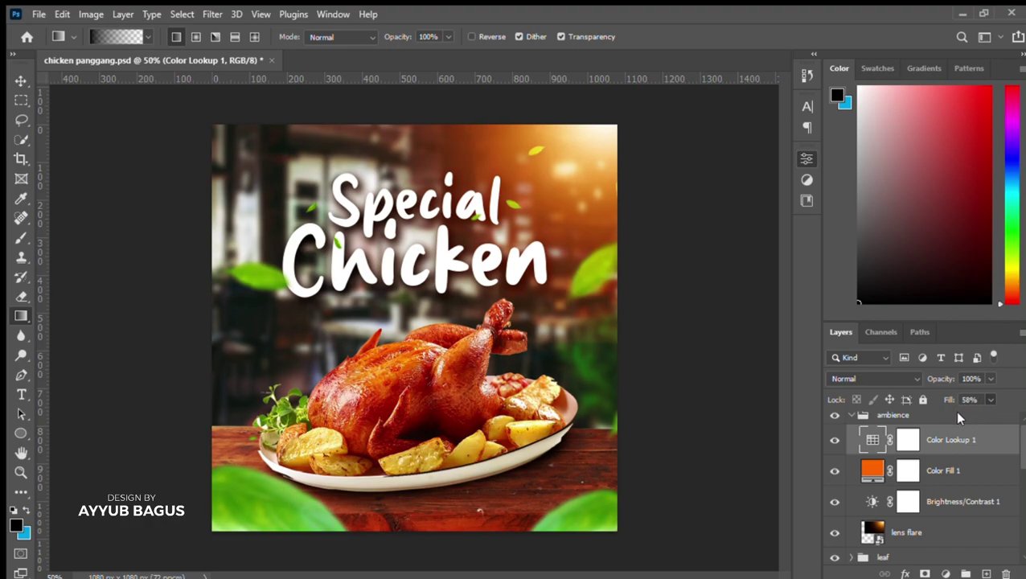
# Fade the orange fill out of the poster bottom with an upward gradient on its mask
pyautogui.click(907, 470)
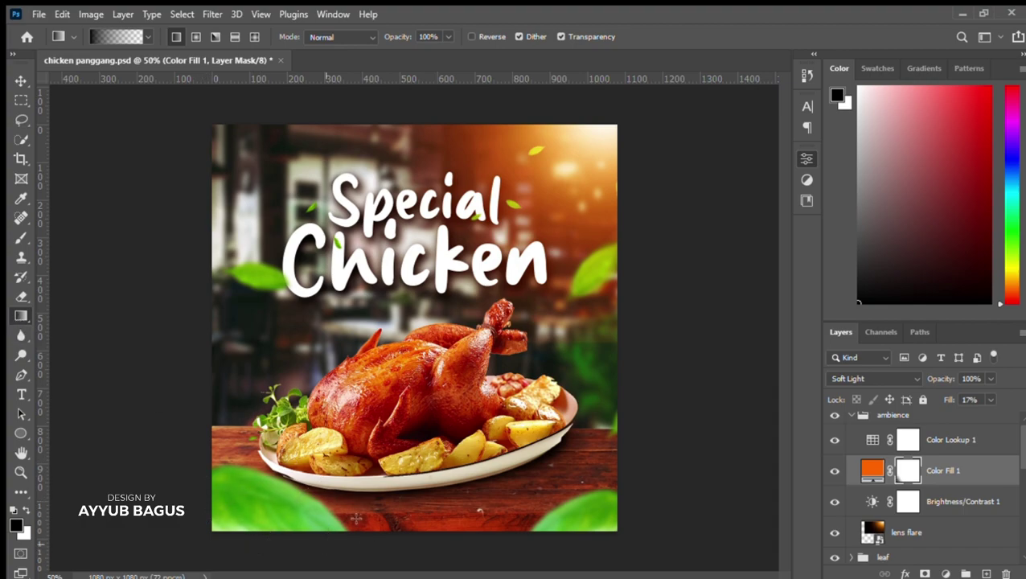
pyautogui.moveTo(441, 546)
pyautogui.mouseDown()
pyautogui.moveTo(434, 500)
pyautogui.moveTo(587, 455)
pyautogui.mouseUp()
pyautogui.press('Return')
pyautogui.moveTo(406, 550); pyautogui.dragTo(394, 492)
pyautogui.click(20, 81)
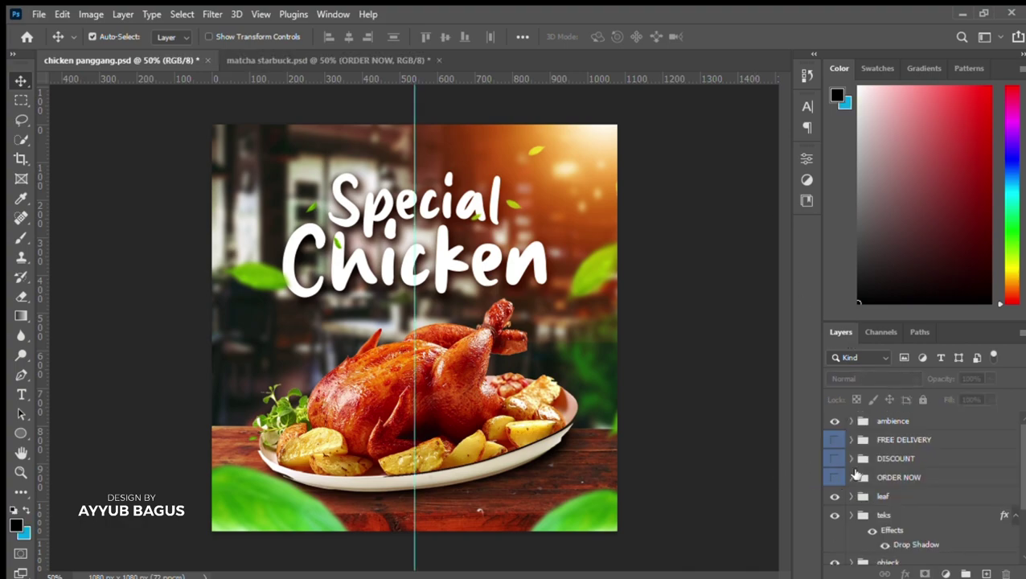
# Make the ORDER NOW button group visible
pyautogui.click(851, 477)
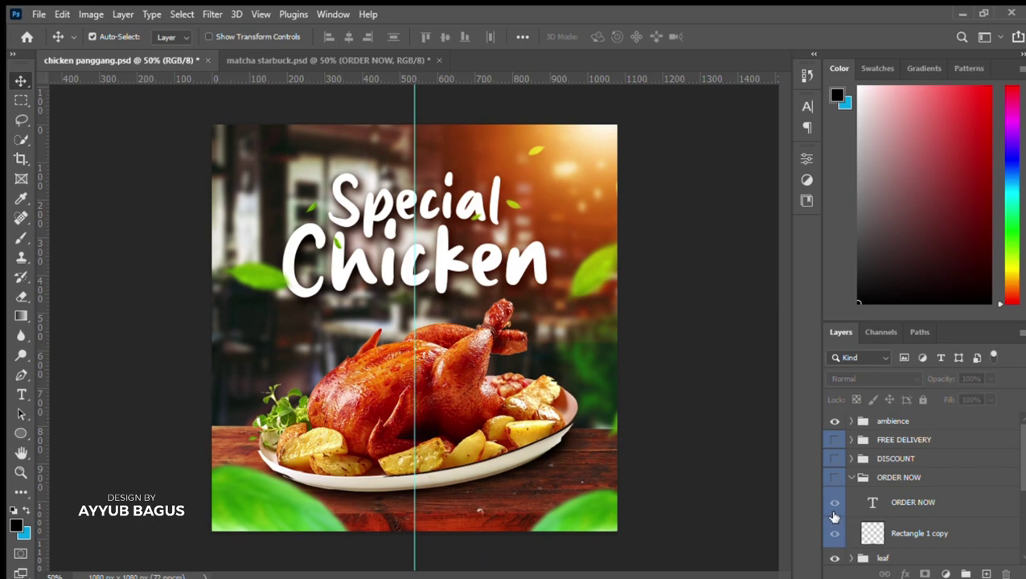
pyautogui.click(835, 477)
pyautogui.click(834, 502)
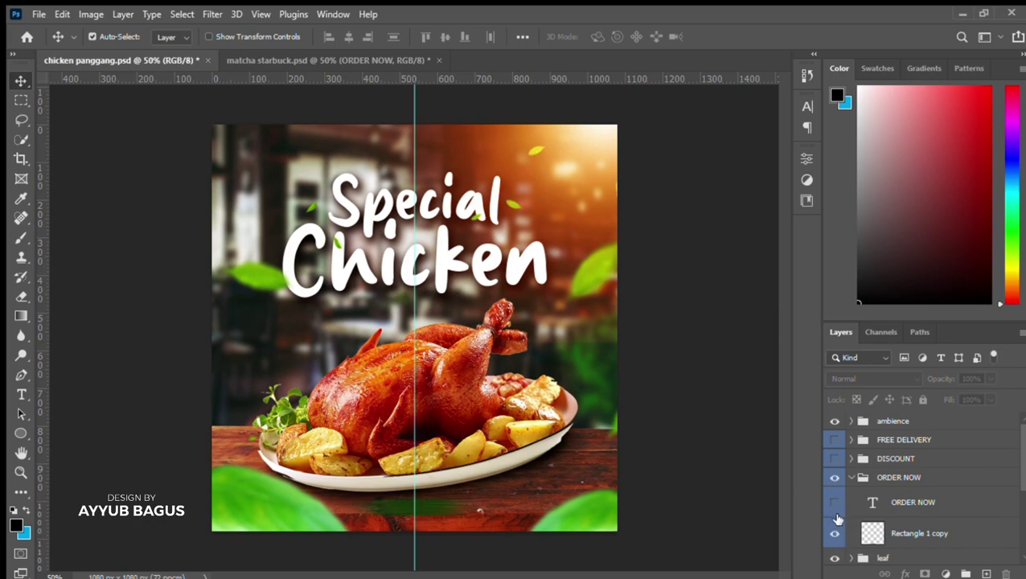
pyautogui.click(834, 501)
pyautogui.click(850, 477)
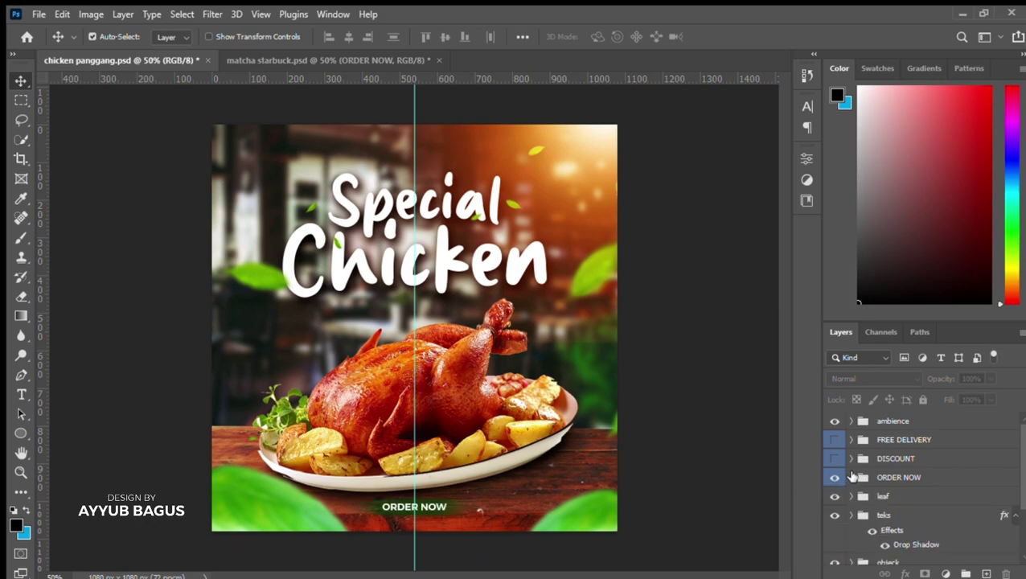
# Show the 50% discount and FREE DELIVERY labels, then save the poster
pyautogui.click(851, 458)
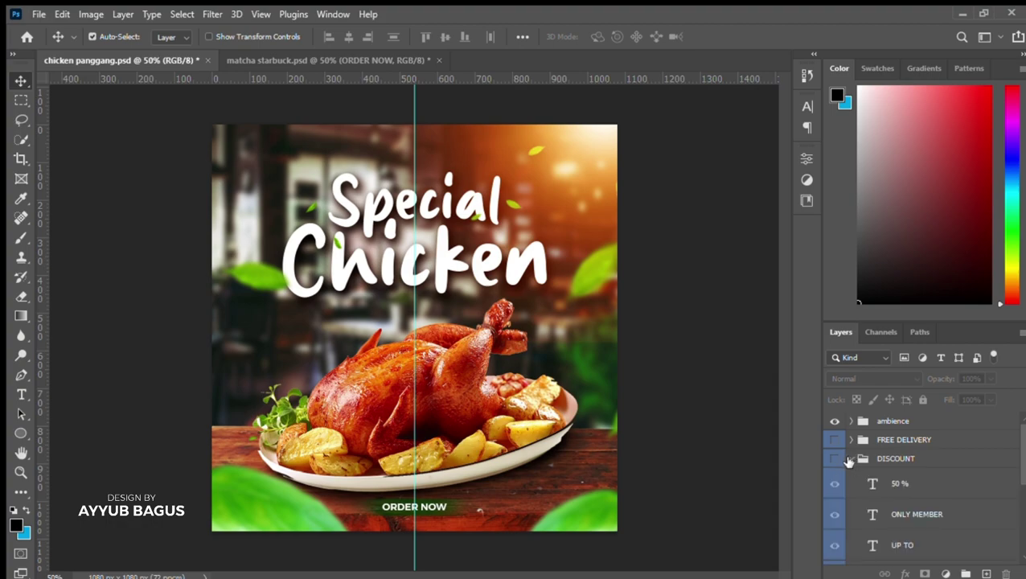
pyautogui.click(834, 458)
pyautogui.click(851, 458)
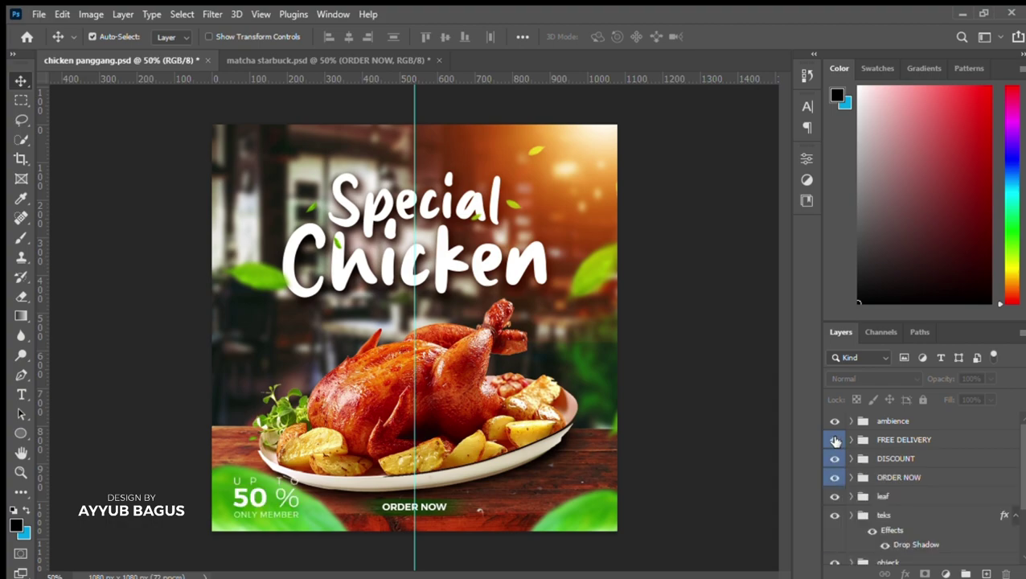
pyautogui.click(834, 441)
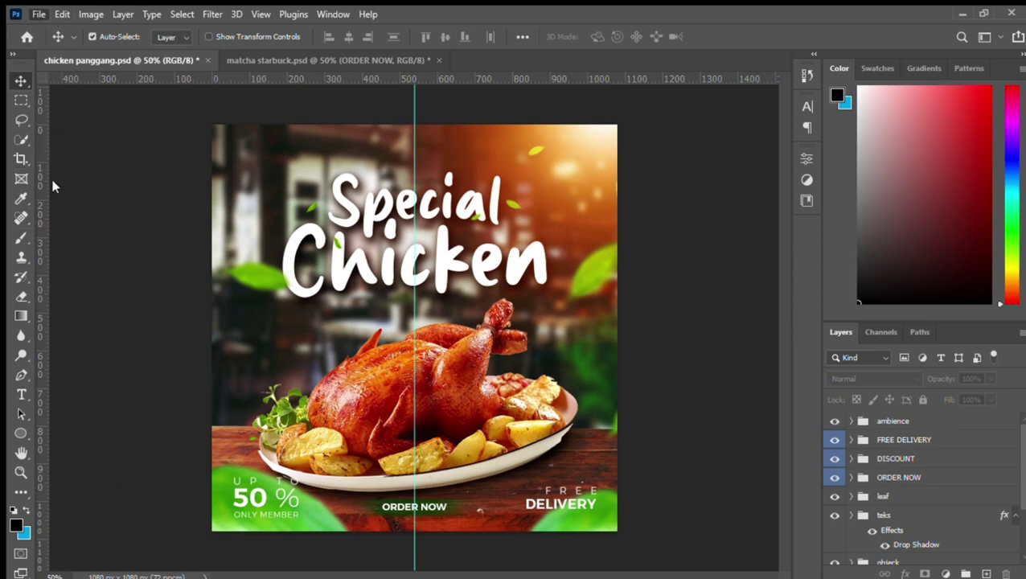
pyautogui.hotkey('ctrl', 's')
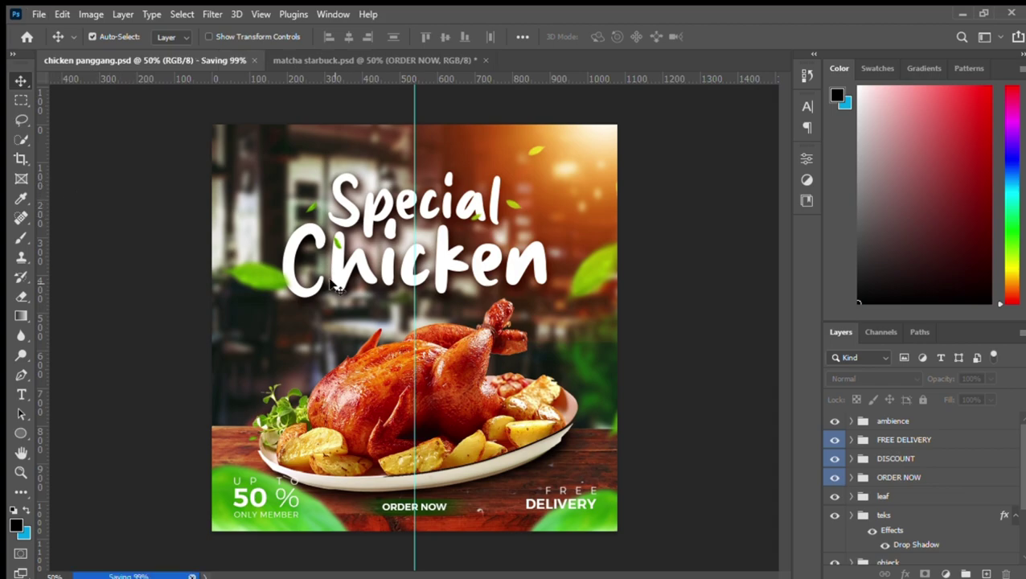